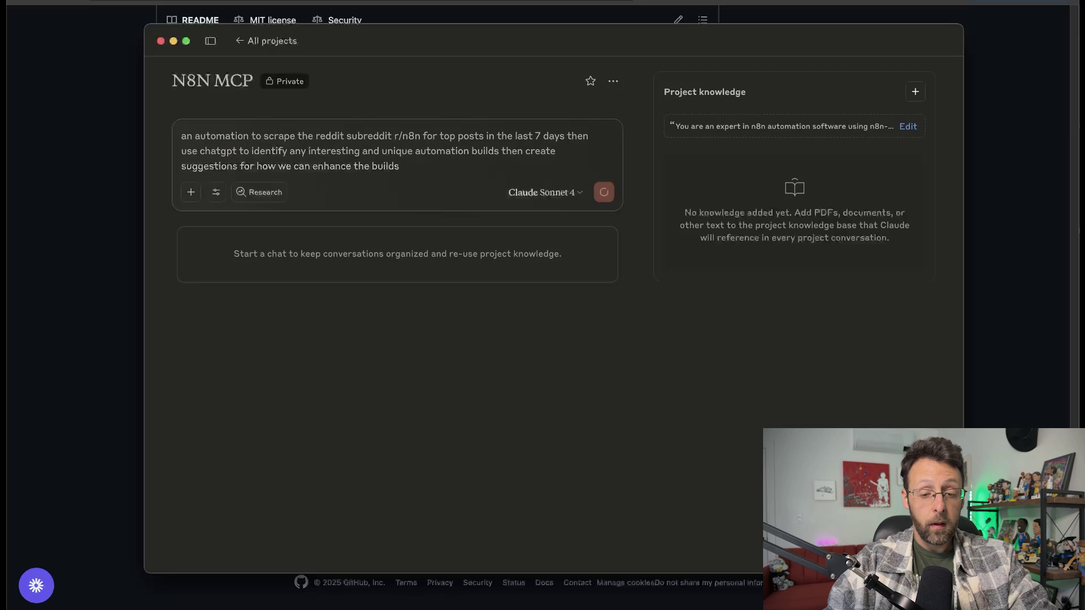
# Submit the N8N MCP project prompt for an automation that scrapes r/n8n top posts and suggests build enhancements
pyautogui.press('Return')
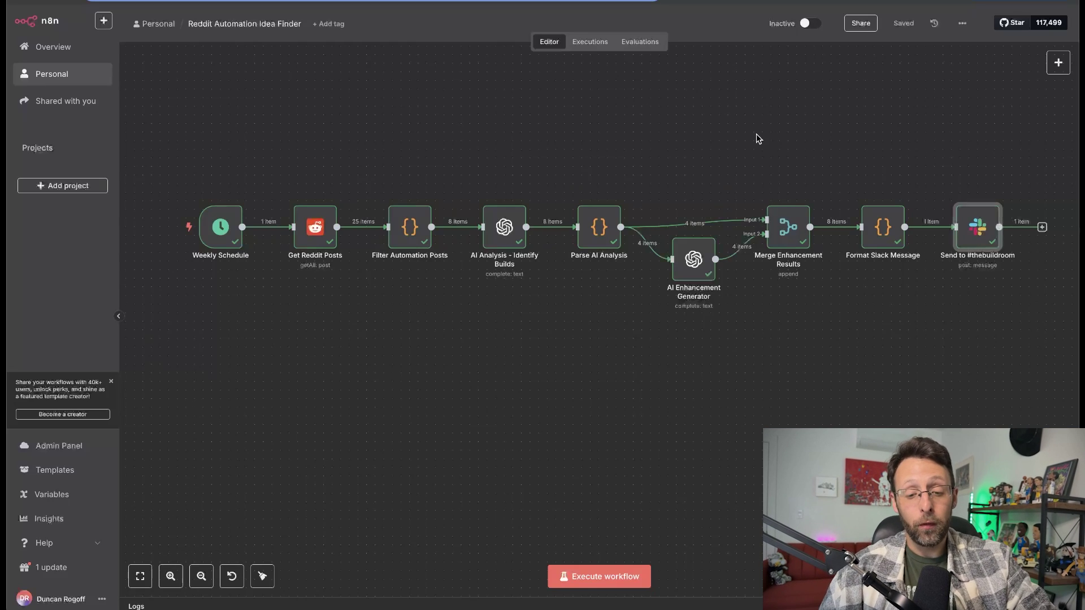
# Switch to Slack and review the business enhancement suggestions posted in the thebuildroom channel
pyautogui.press('super+Tab')
pyautogui.press('super+Tab')
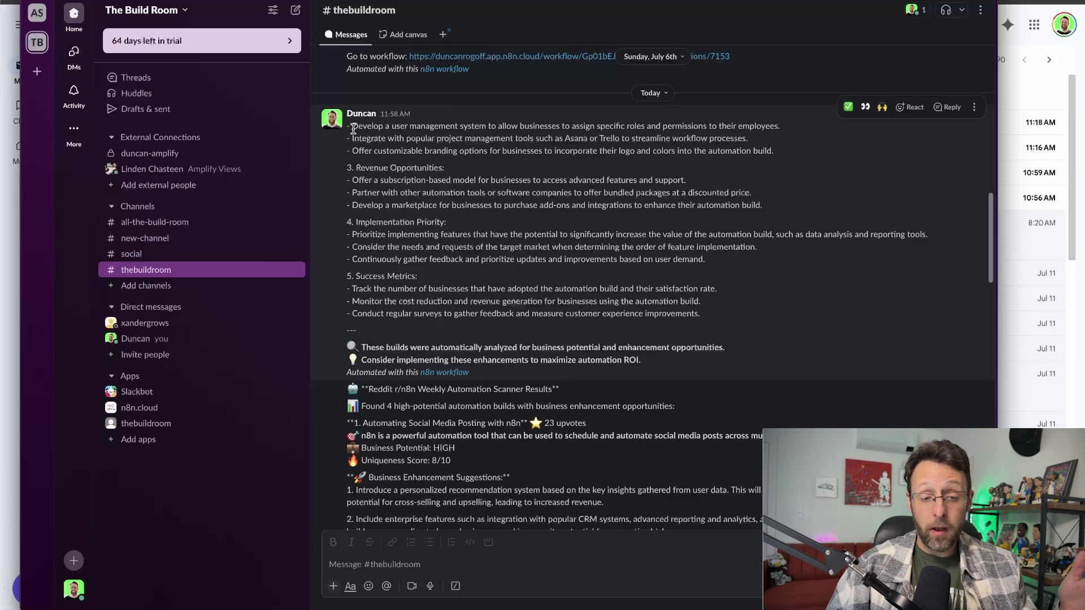
pyautogui.moveTo(357, 129); pyautogui.dragTo(673, 127)
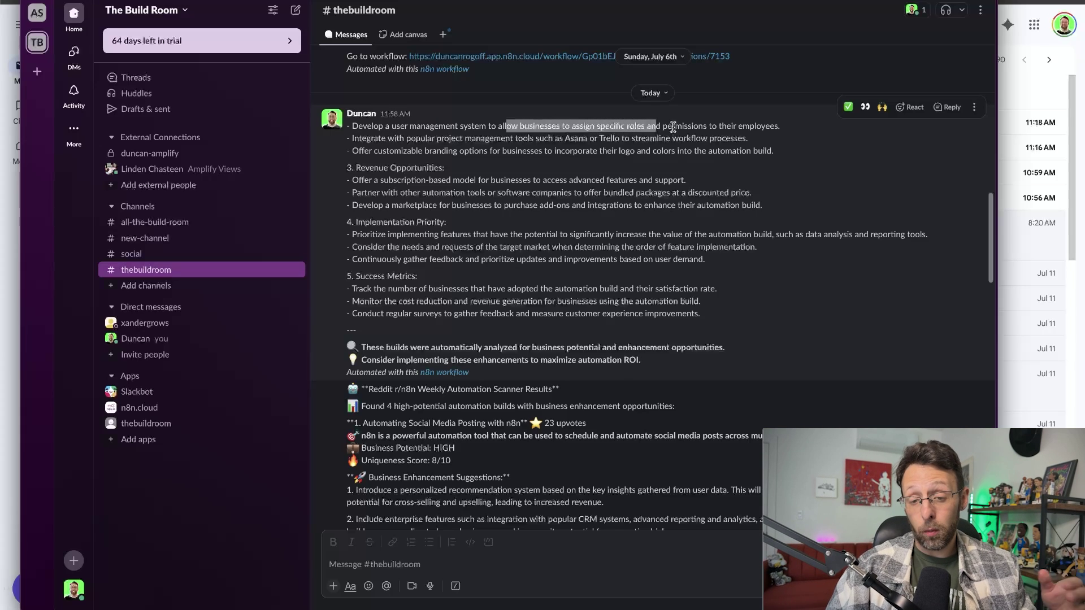
pyautogui.moveTo(352, 181); pyautogui.dragTo(384, 181)
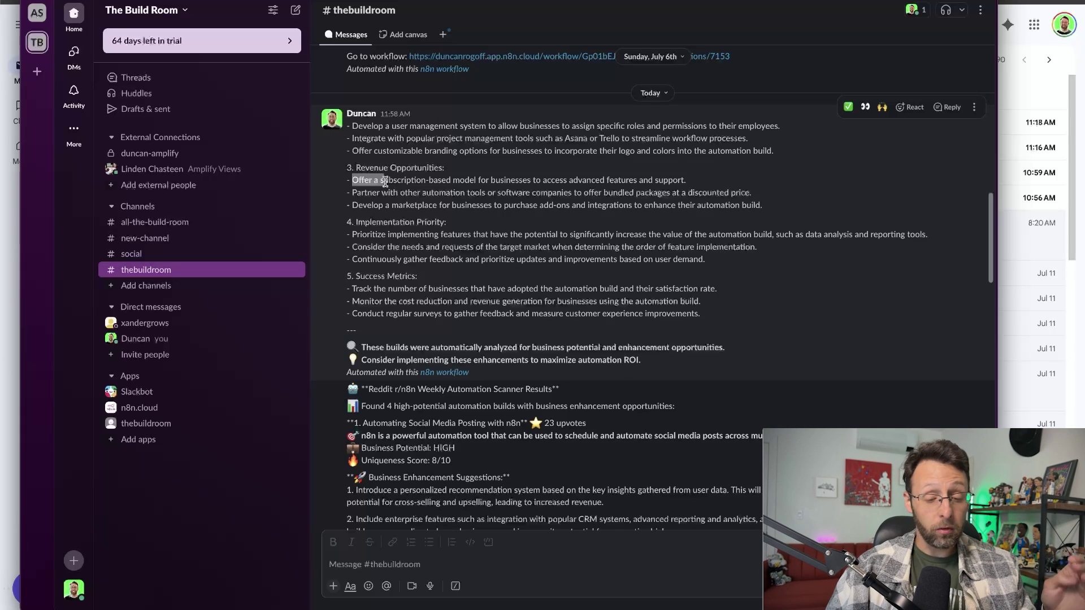
pyautogui.click(341, 194)
pyautogui.scroll(-5, 345, 187)
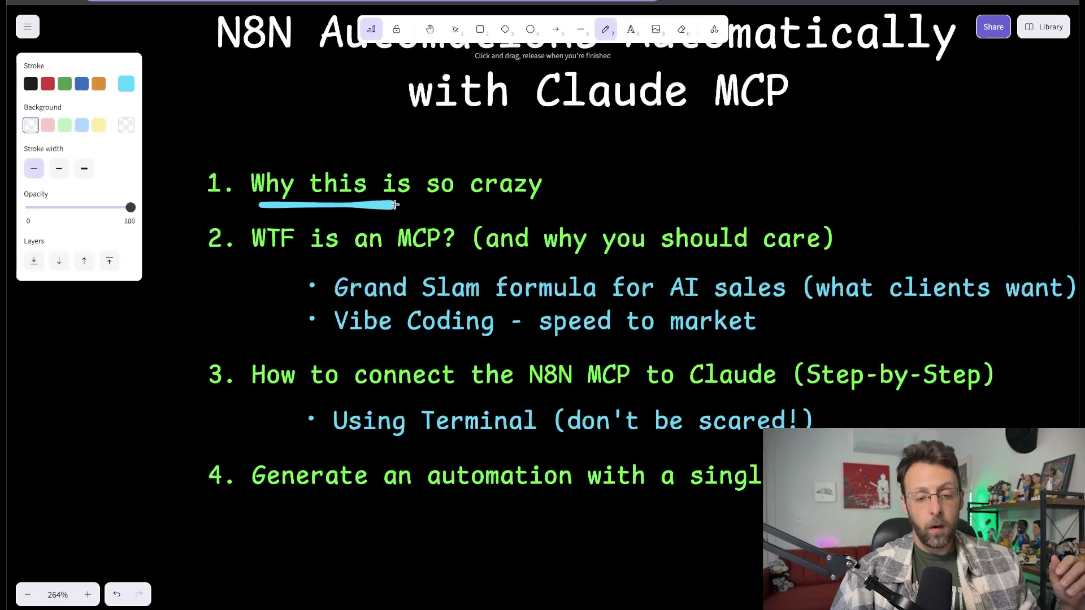
# Underline the outline item "Why this is so crazy" with a light blue freehand stroke
pyautogui.moveTo(394, 204); pyautogui.dragTo(490, 202)
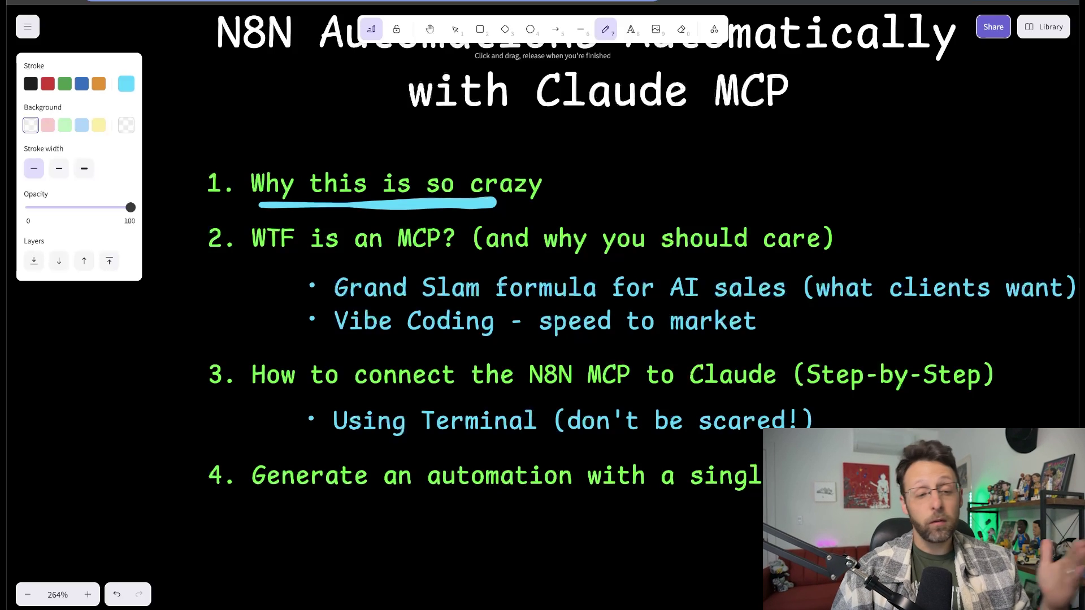
# Switch between the outline and n8n to examine the Cold Email Outreach workflow
pyautogui.click(221, 3)
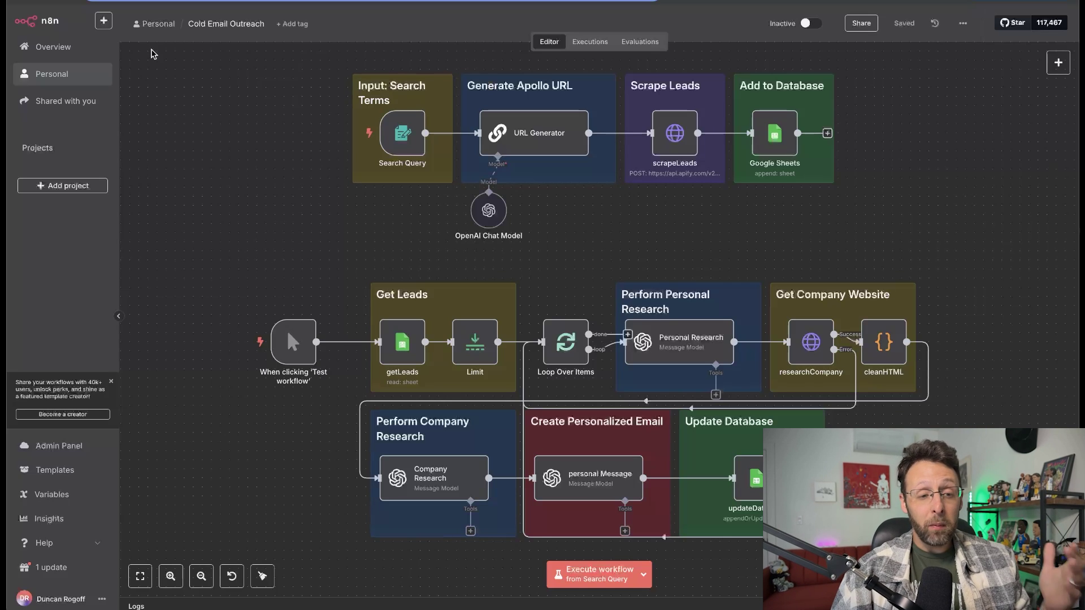
pyautogui.click(135, 0)
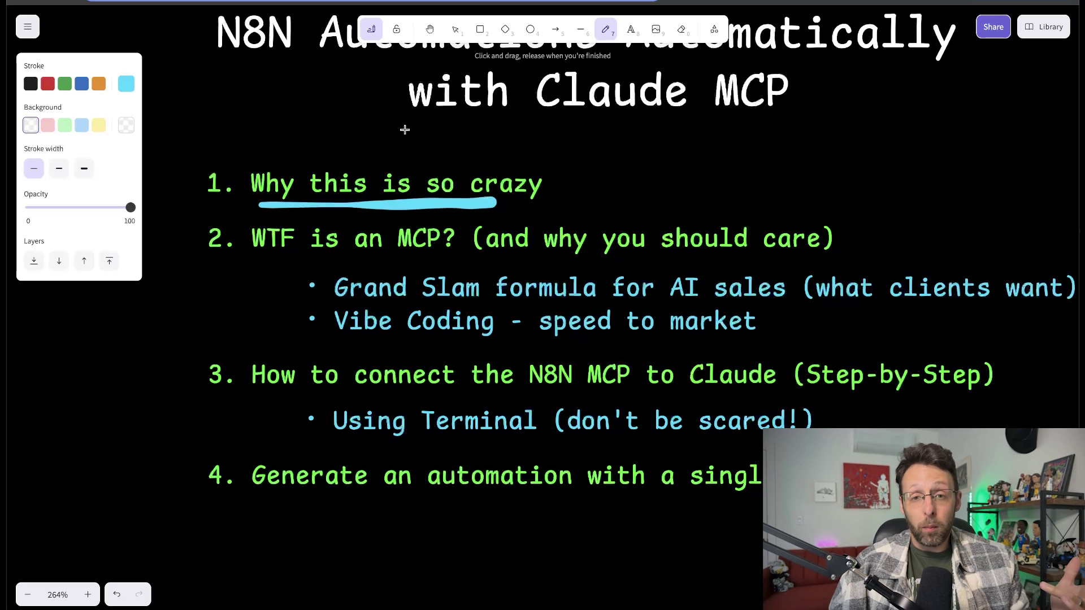
pyautogui.click(283, 0)
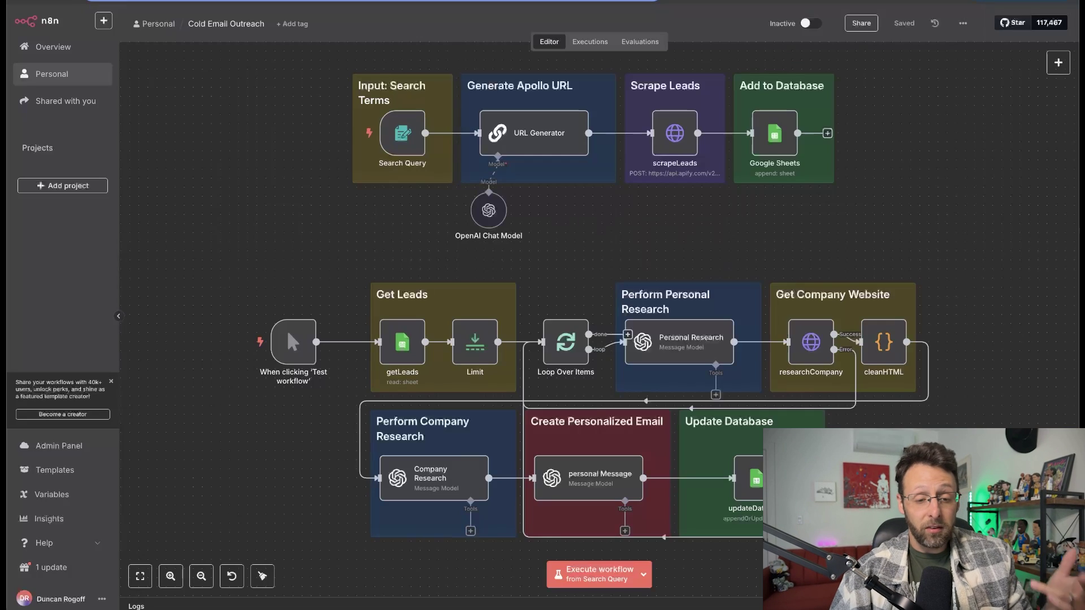
pyautogui.scroll(-3, 310, 162)
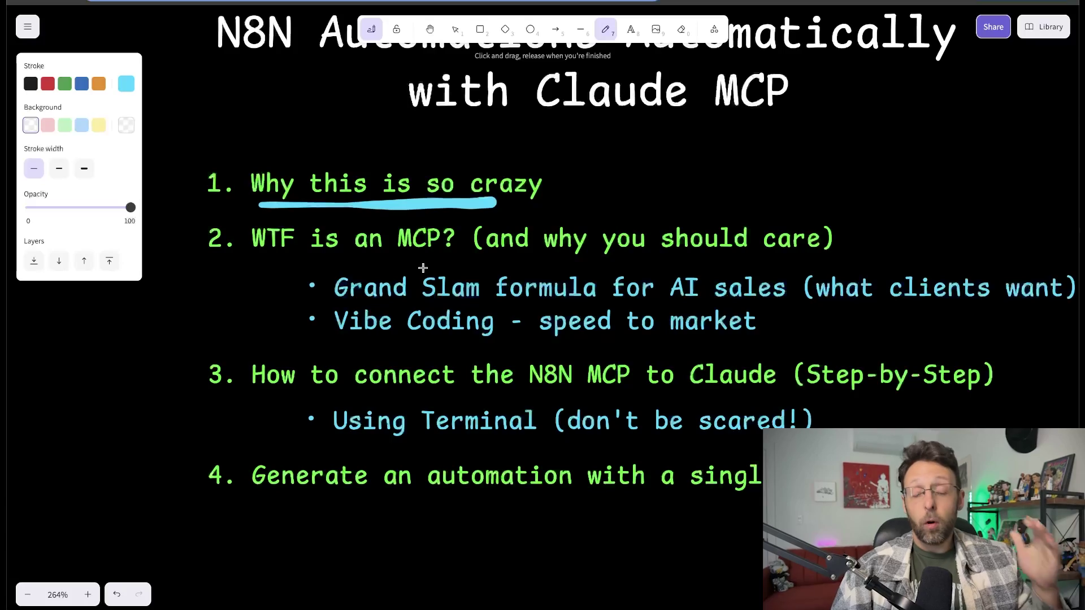
# Underline "WTF is an MCP?" in the outline with a light blue freehand stroke
pyautogui.moveTo(264, 258); pyautogui.dragTo(446, 260)
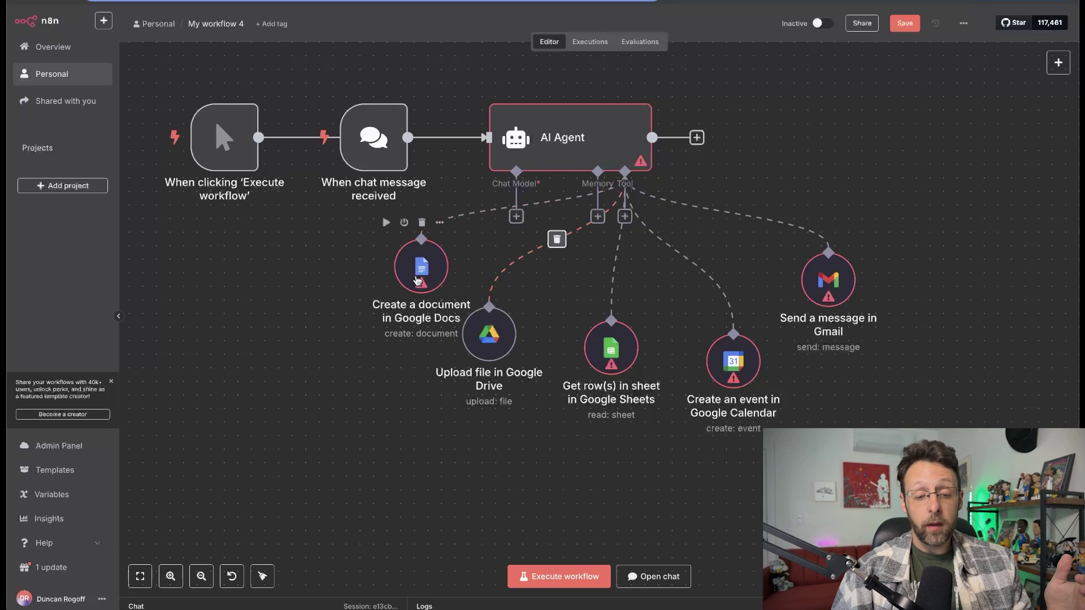
# Spread out the Google Docs, Google Drive, Google Sheets and Google Calendar tool nodes beneath the AI Agent
pyautogui.moveTo(418, 281); pyautogui.dragTo(363, 295)
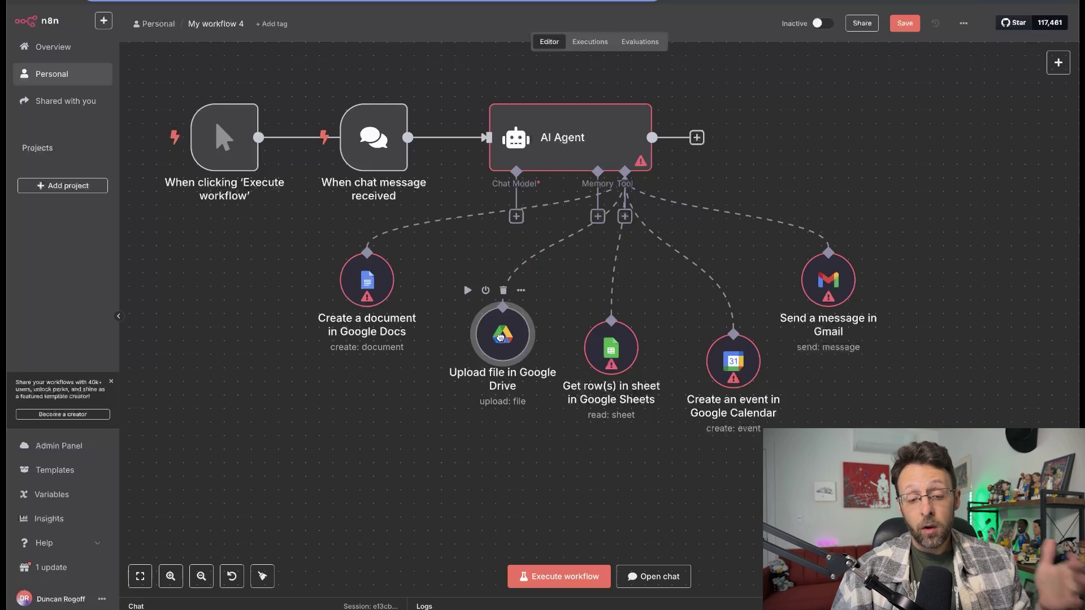
pyautogui.moveTo(500, 337); pyautogui.dragTo(459, 351)
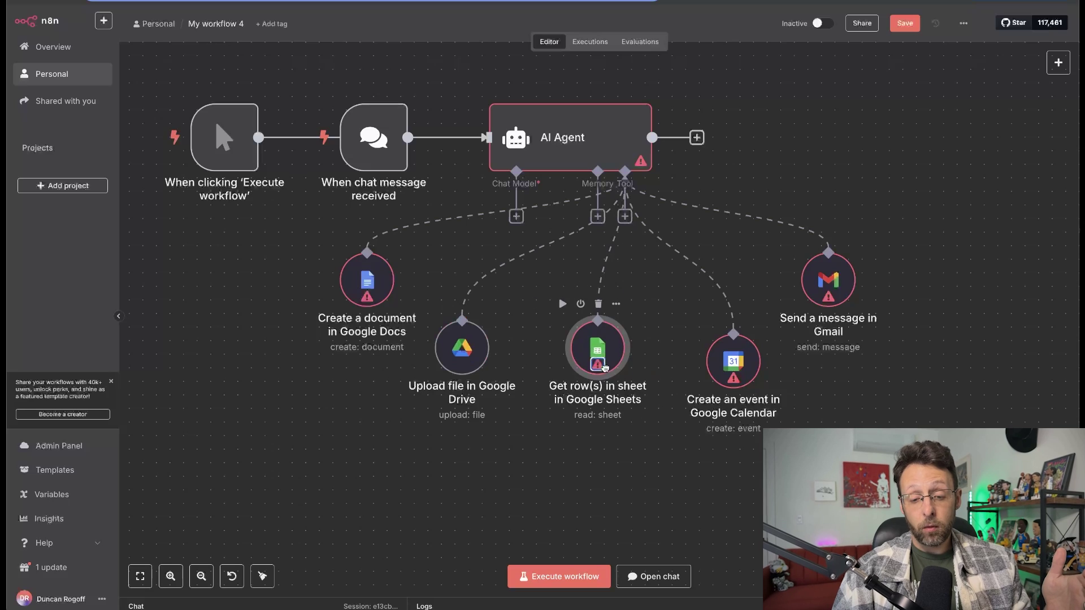
pyautogui.moveTo(735, 359); pyautogui.dragTo(748, 360)
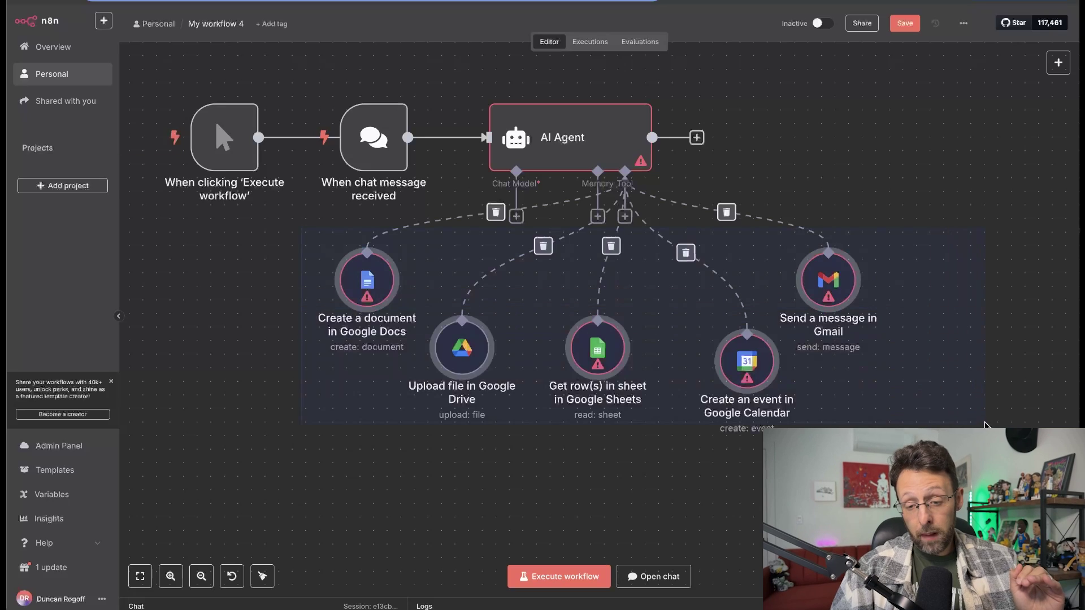
# Delete the Google Docs, Drive, Sheets, Calendar and Gmail tool nodes from the AI Agent
pyautogui.press('Delete')
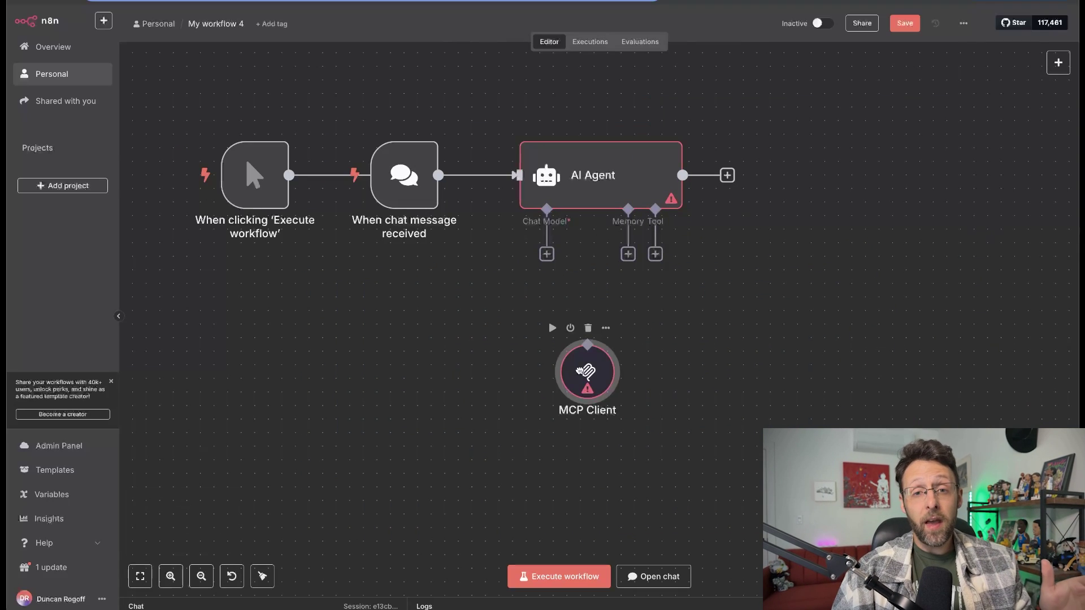
# Connect the MCP Client node to the AI Agent's Tool input and place it directly beneath that input
pyautogui.moveTo(588, 367); pyautogui.dragTo(668, 348)
pyautogui.moveTo(656, 257); pyautogui.dragTo(665, 357)
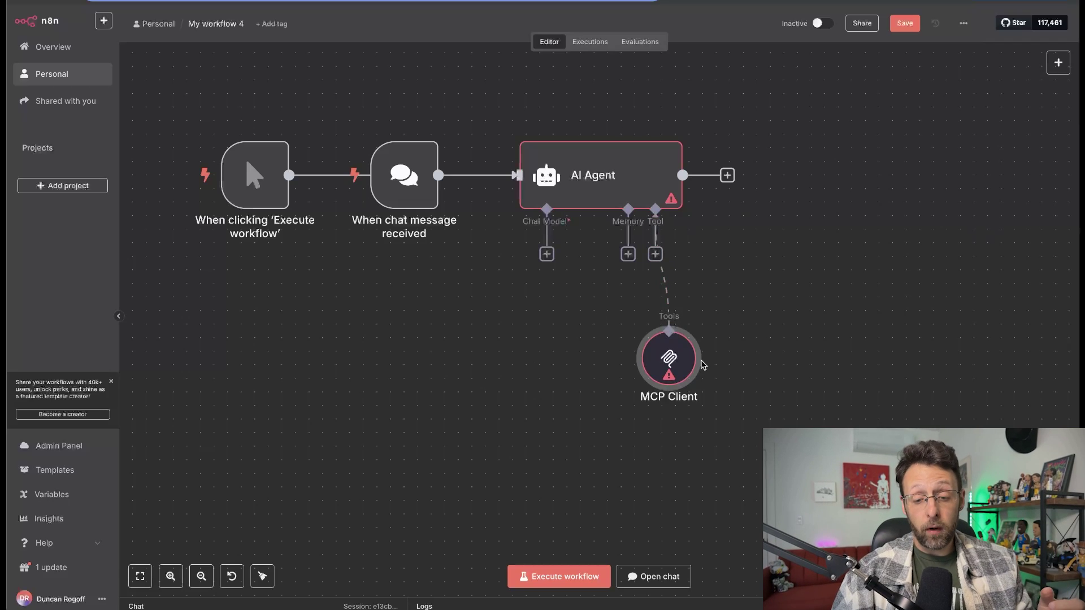
pyautogui.moveTo(657, 367); pyautogui.dragTo(667, 379)
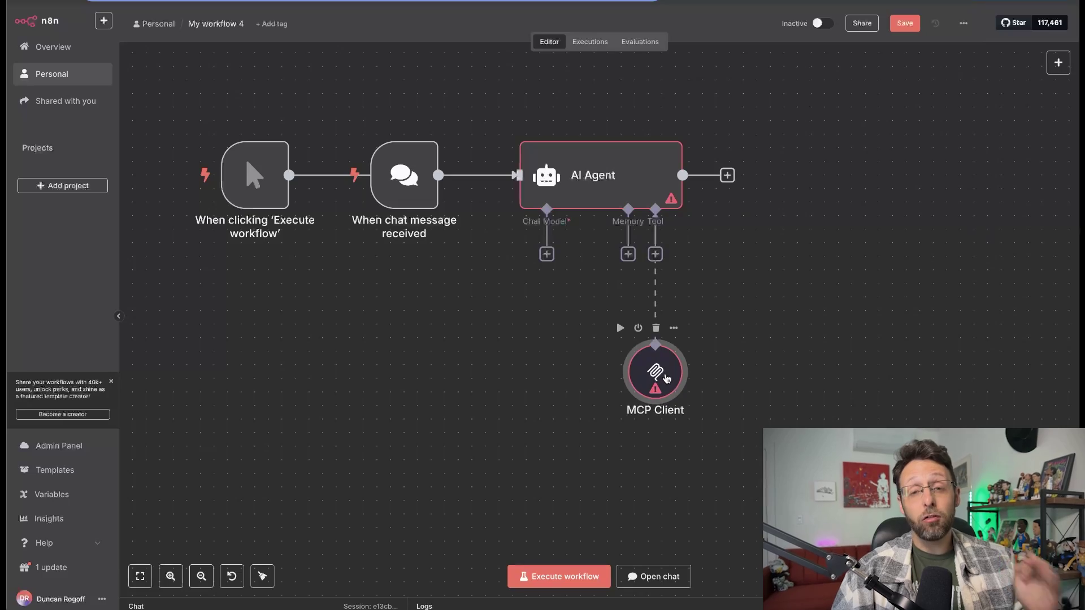
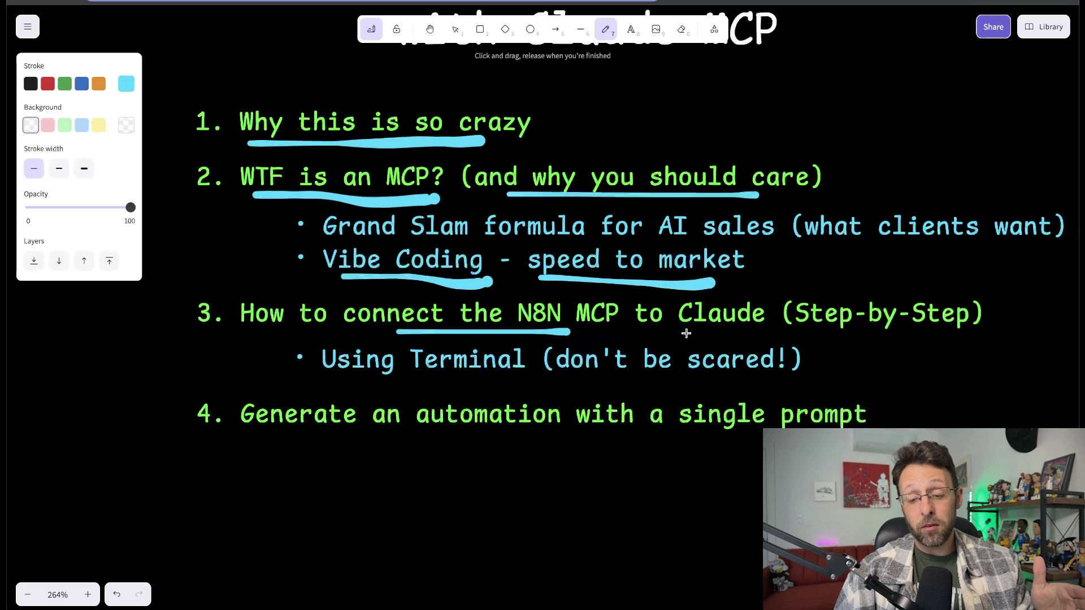
# Underline "Claude", "Using Terminal" and "don't be scared!" under item 3 of the outline
pyautogui.moveTo(686, 333); pyautogui.dragTo(776, 334)
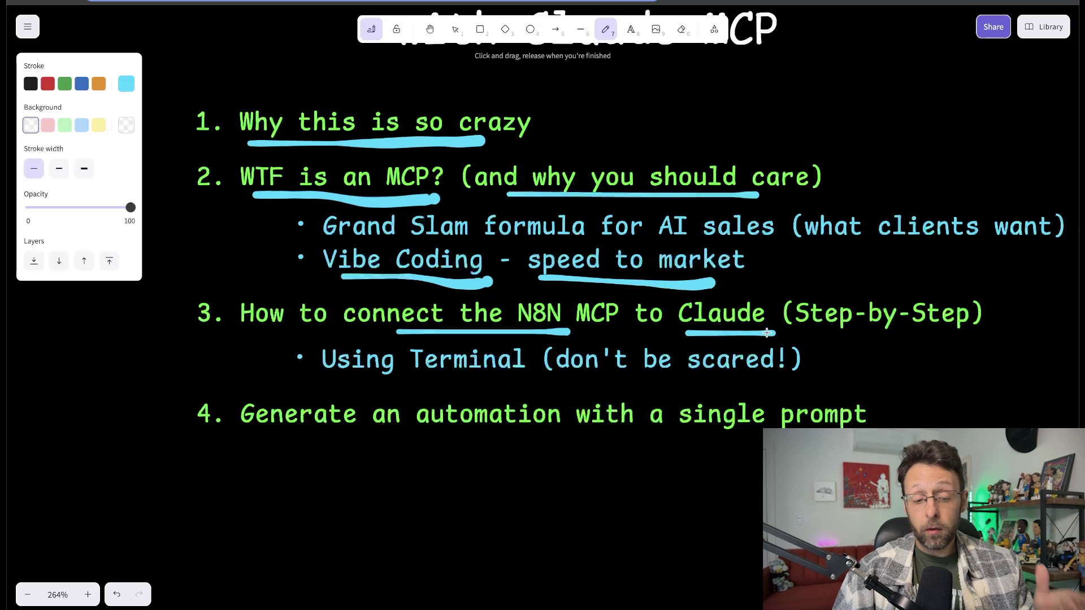
pyautogui.moveTo(358, 385); pyautogui.dragTo(499, 383)
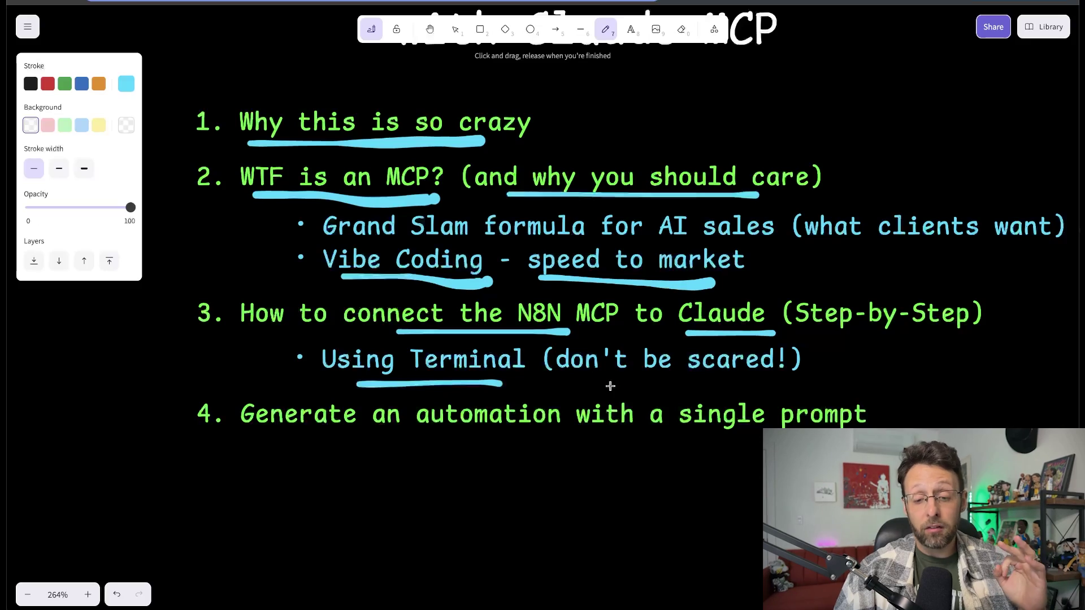
pyautogui.moveTo(610, 386); pyautogui.dragTo(776, 386)
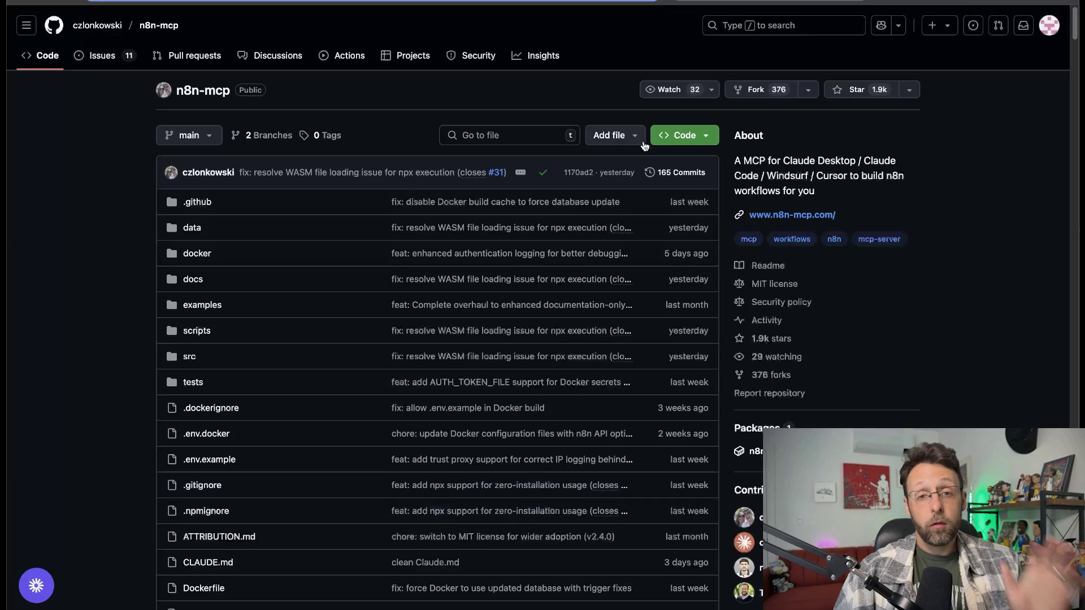
# Open the Node.js link in the prerequisites of Option 1: npx in the n8n-mcp README
pyautogui.scroll(-9, 644, 146)
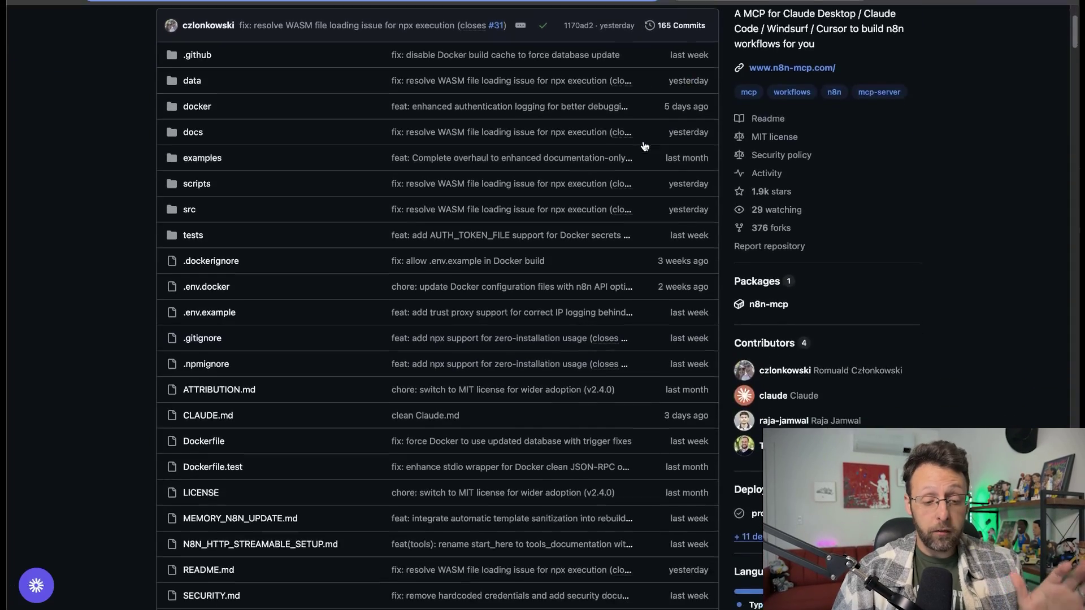
pyautogui.scroll(-5, 643, 146)
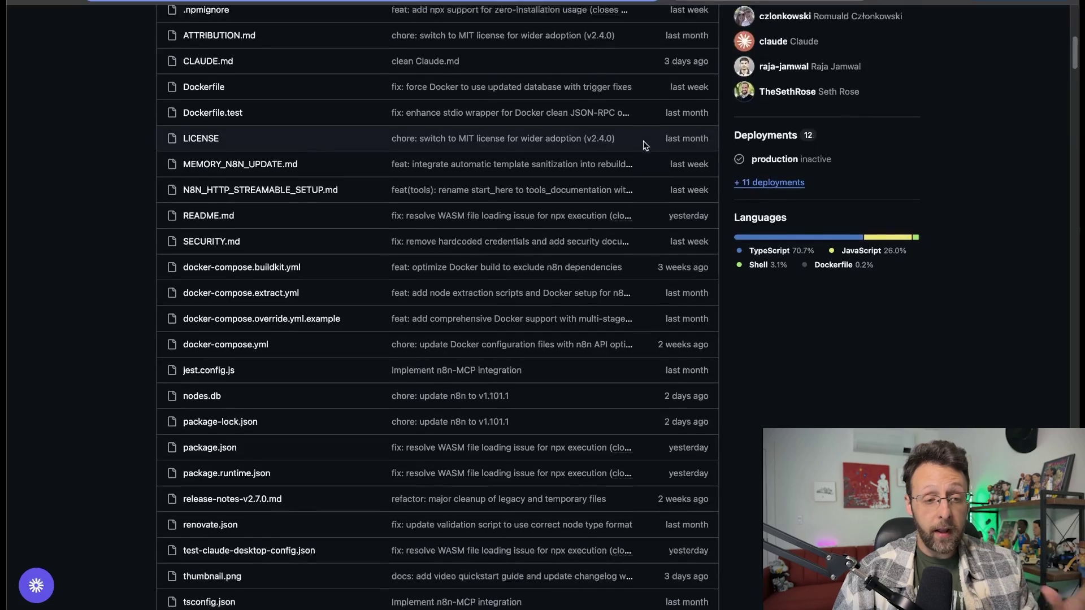
pyautogui.scroll(-6, 490, 148)
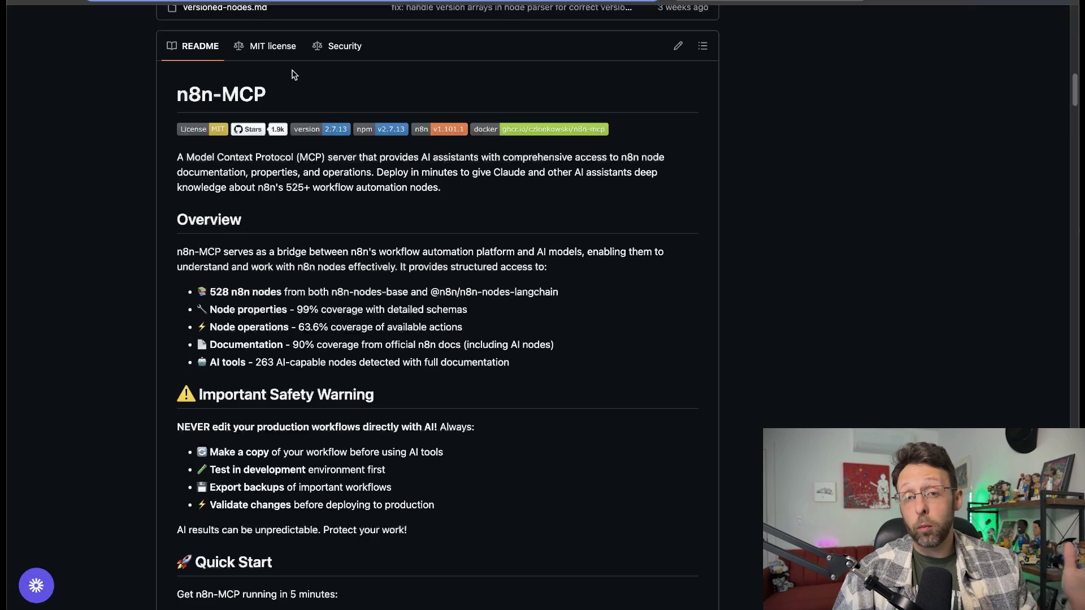
pyautogui.scroll(-10, 313, 141)
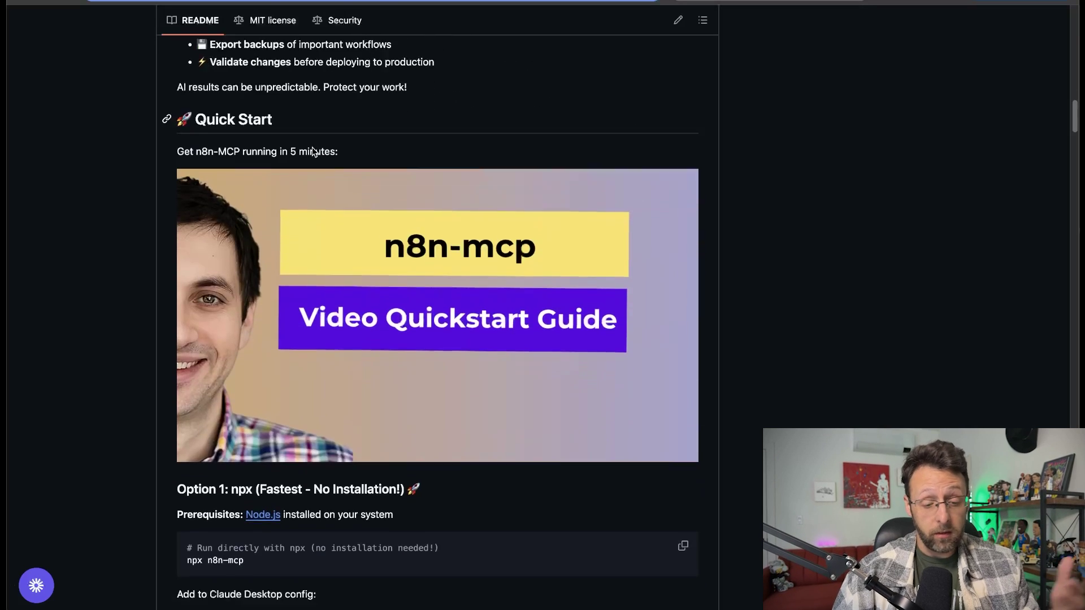
pyautogui.scroll(-5, 314, 153)
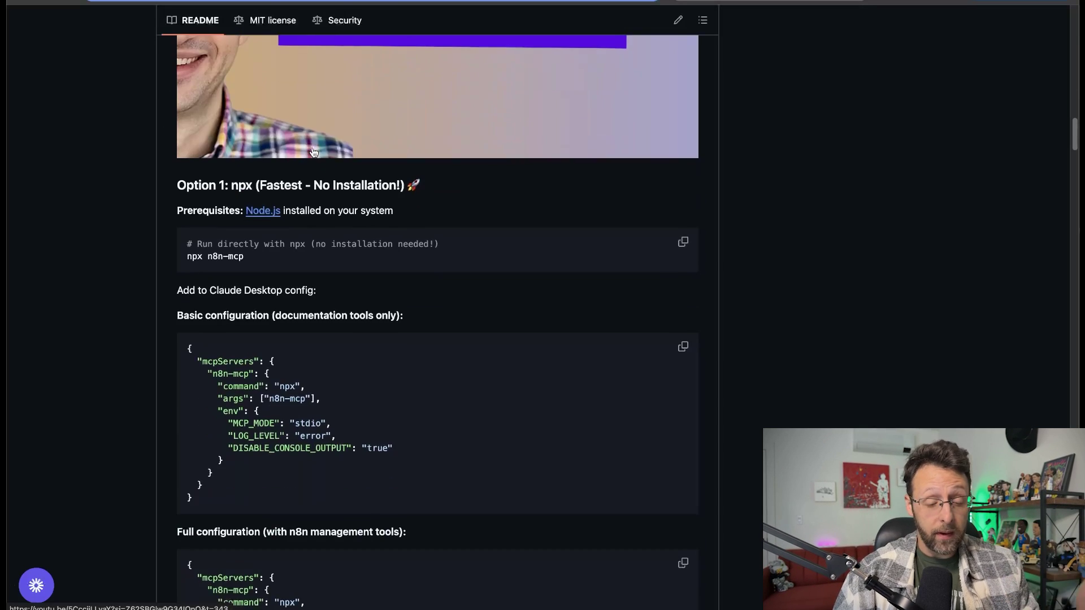
pyautogui.scroll(-1, 313, 152)
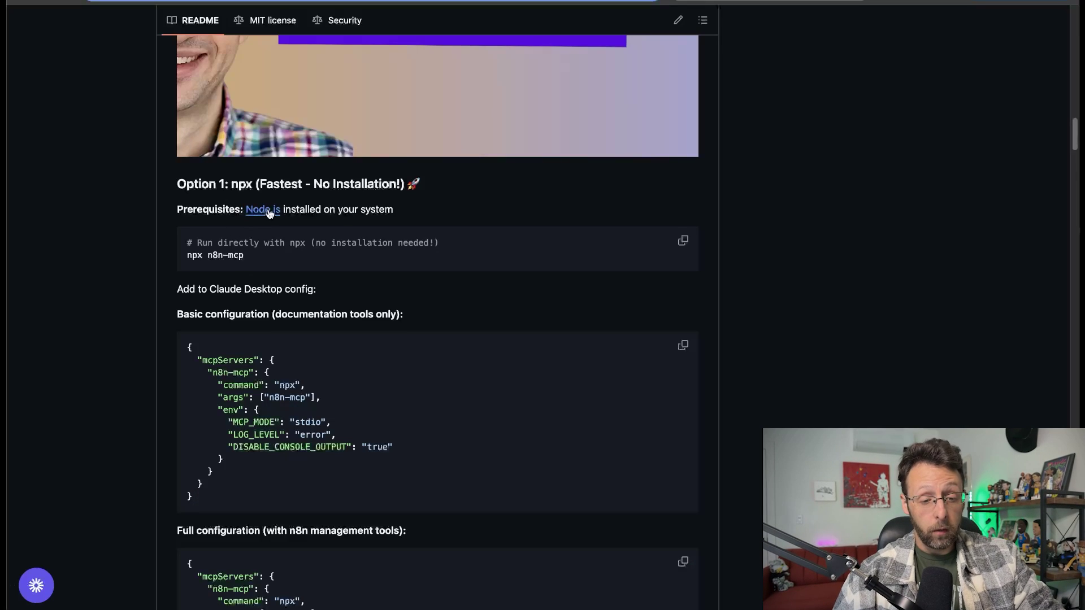
pyautogui.click(269, 213)
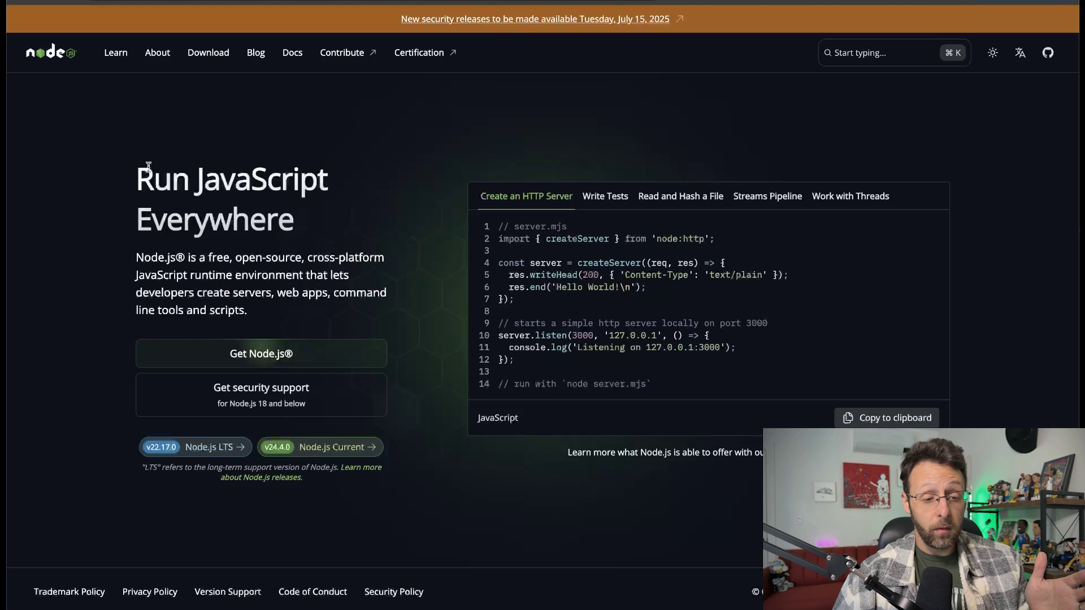
# Go to the Node.js download page and download the macOS Installer (.pkg) for v22.17.0 (LTS), ARM64
pyautogui.moveTo(135, 170); pyautogui.dragTo(328, 229)
pyautogui.click(473, 140)
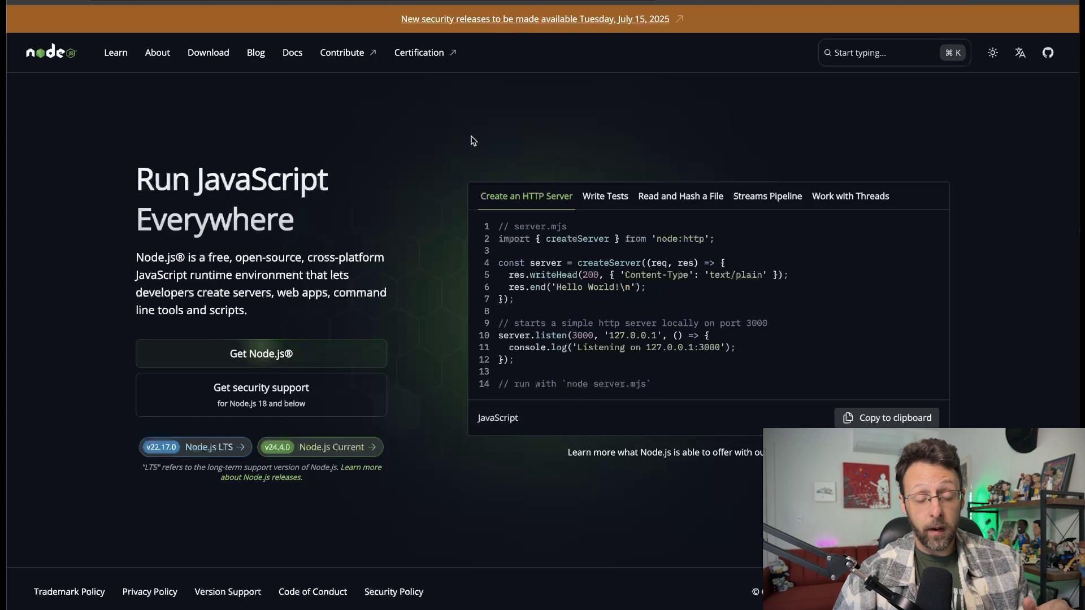
pyautogui.click(217, 61)
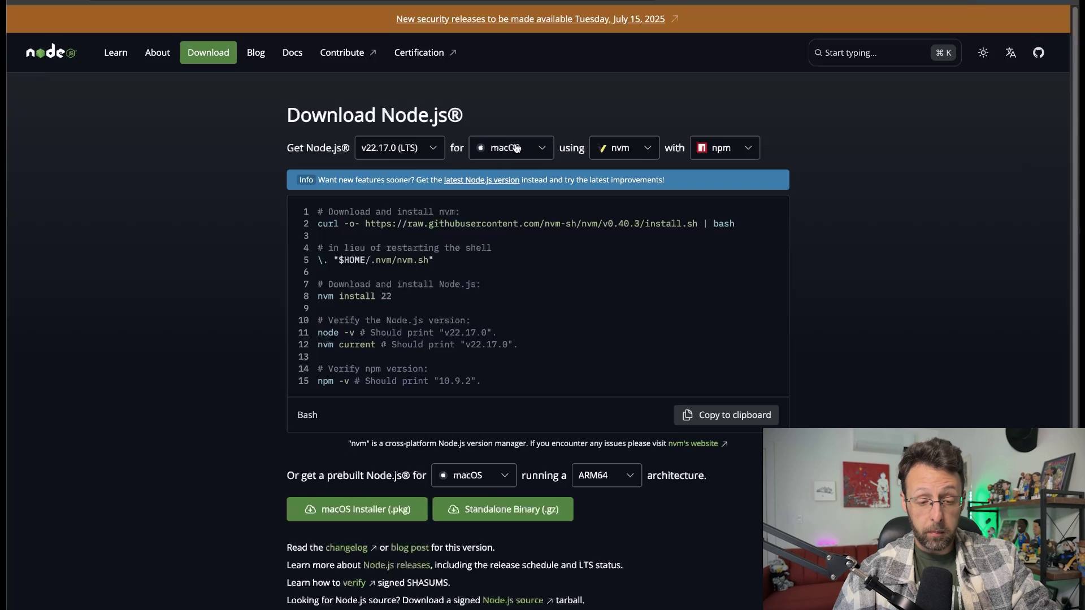
pyautogui.scroll(-3, 455, 311)
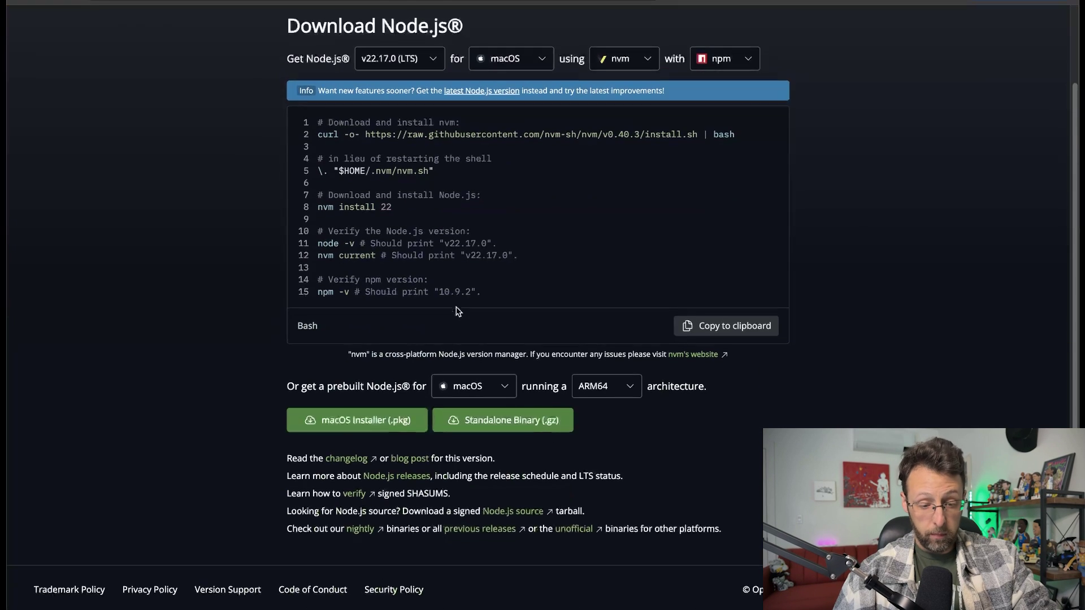
pyautogui.click(339, 428)
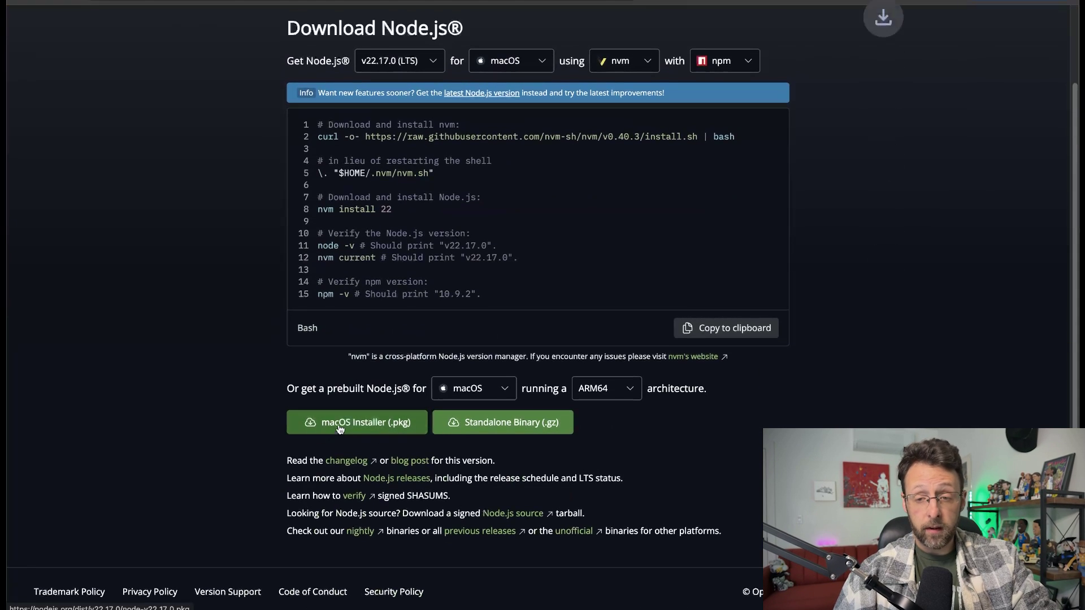
# Highlight the nvm download, shell restart and "nvm install 22" commands in the Bash install script to review them
pyautogui.tripleClick(524, 141)
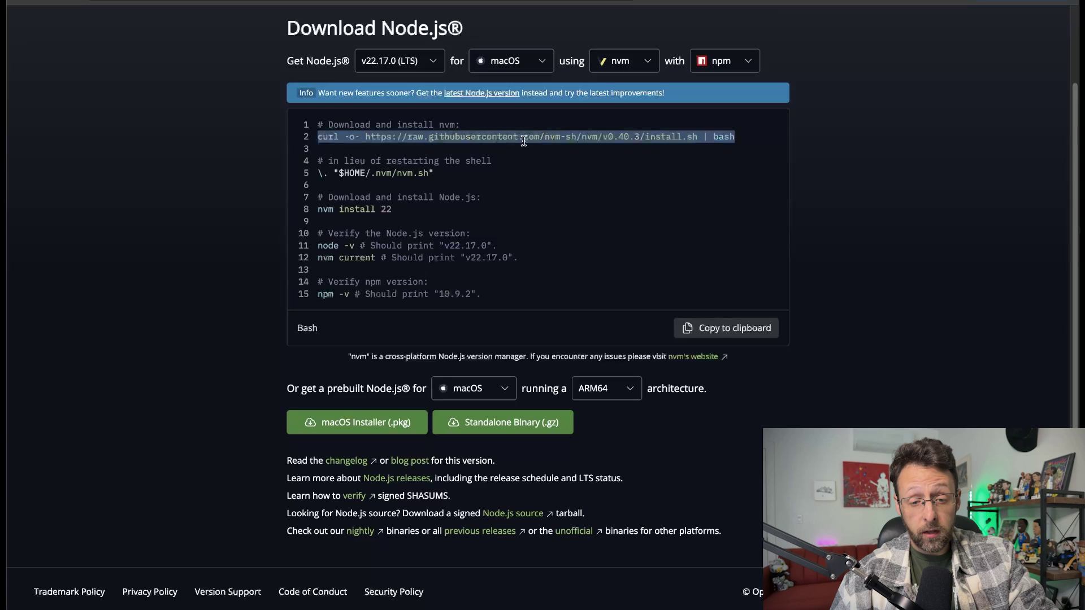
pyautogui.click(580, 160)
pyautogui.moveTo(433, 172); pyautogui.dragTo(318, 173)
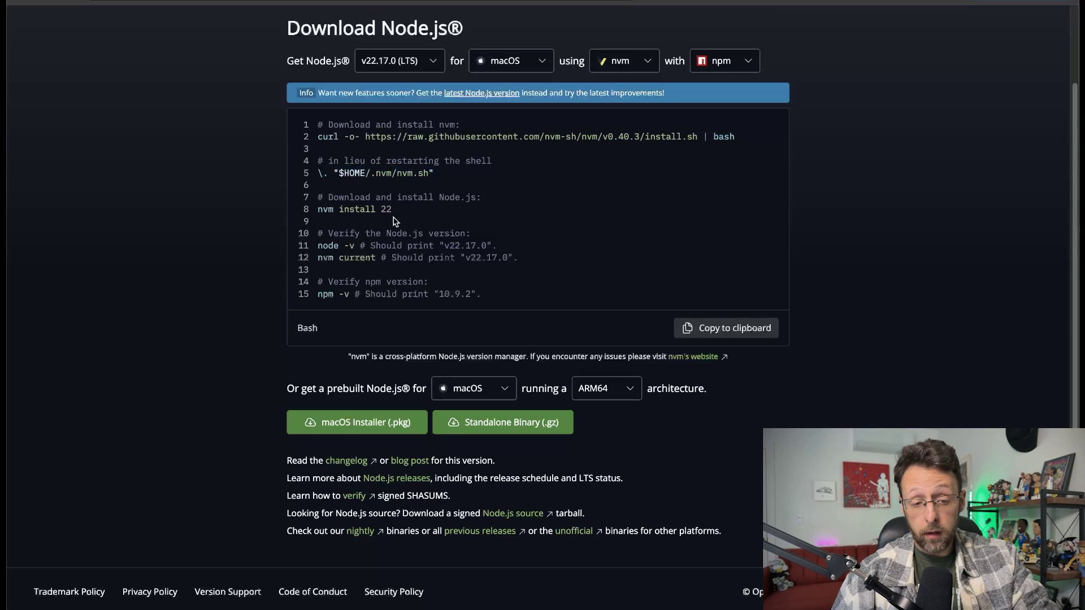
pyautogui.moveTo(394, 213); pyautogui.dragTo(317, 213)
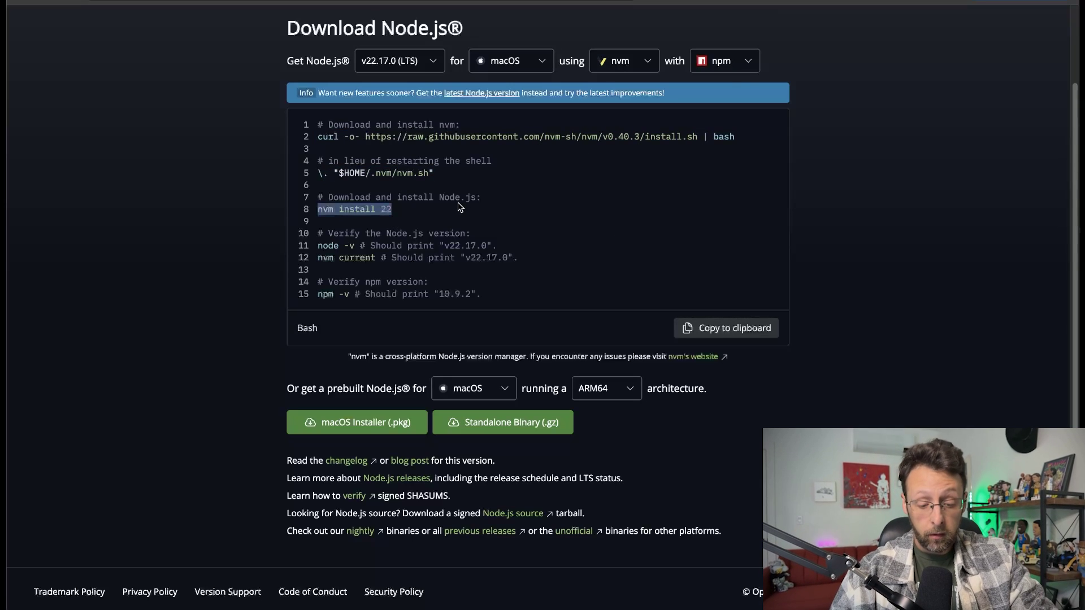
# Open Terminal and run the nvm download command from line 2 of the Node.js install script
pyautogui.press('super+space')
pyautogui.write('termin')
pyautogui.press('Return')
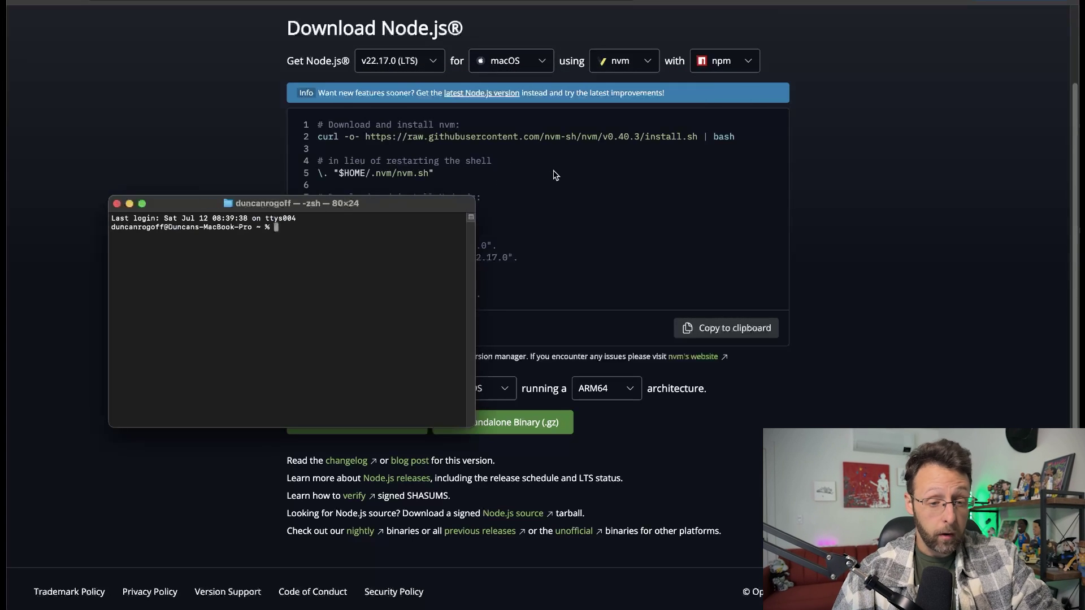
pyautogui.press('super+Tab')
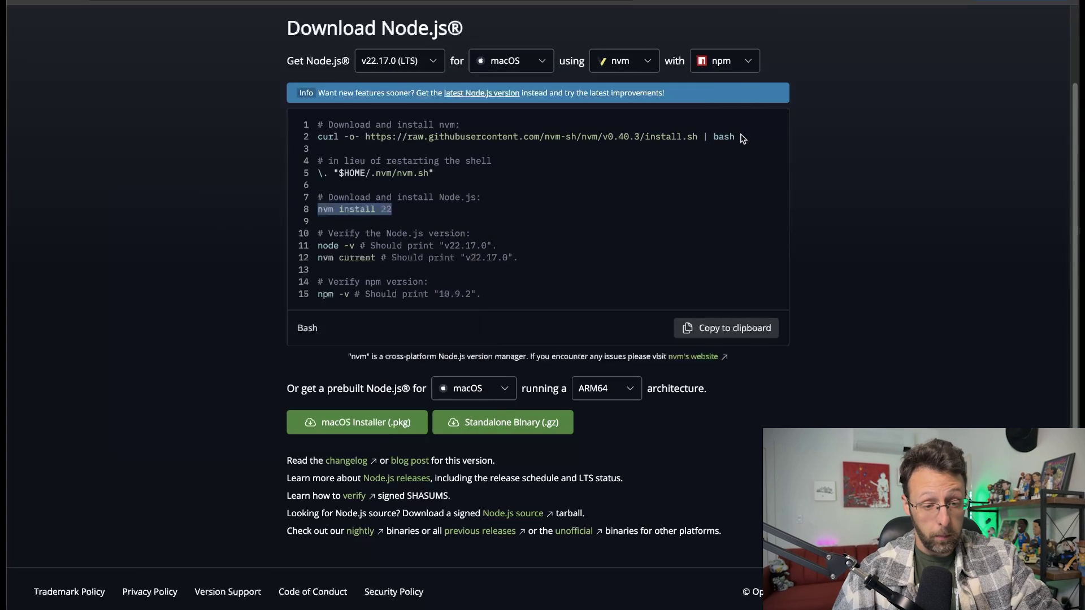
pyautogui.moveTo(742, 136); pyautogui.dragTo(316, 142)
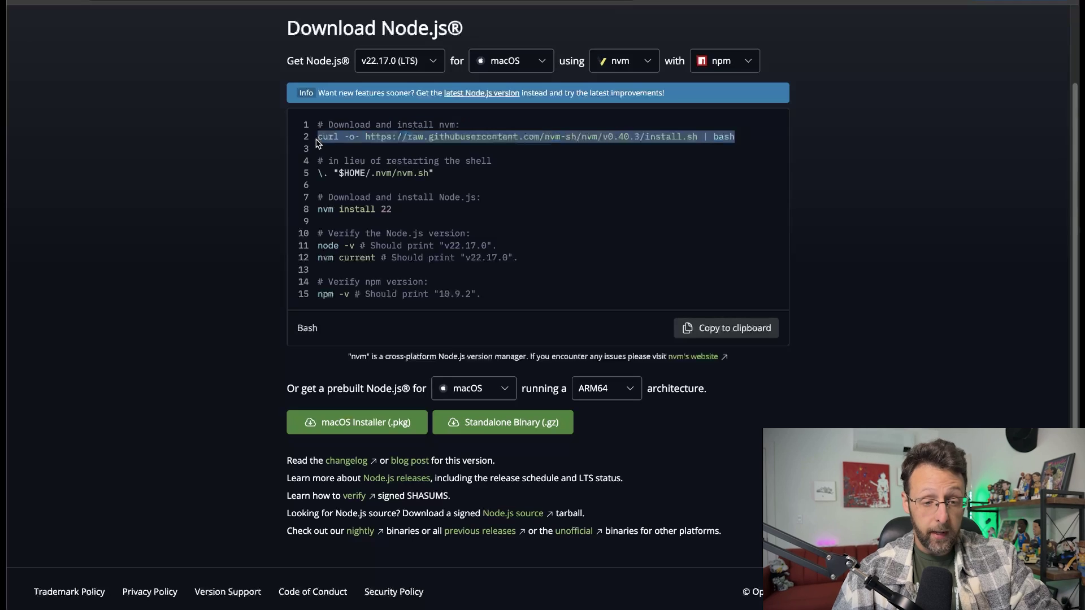
pyautogui.press('super+c')
pyautogui.press('super+Tab')
pyautogui.press('super+v')
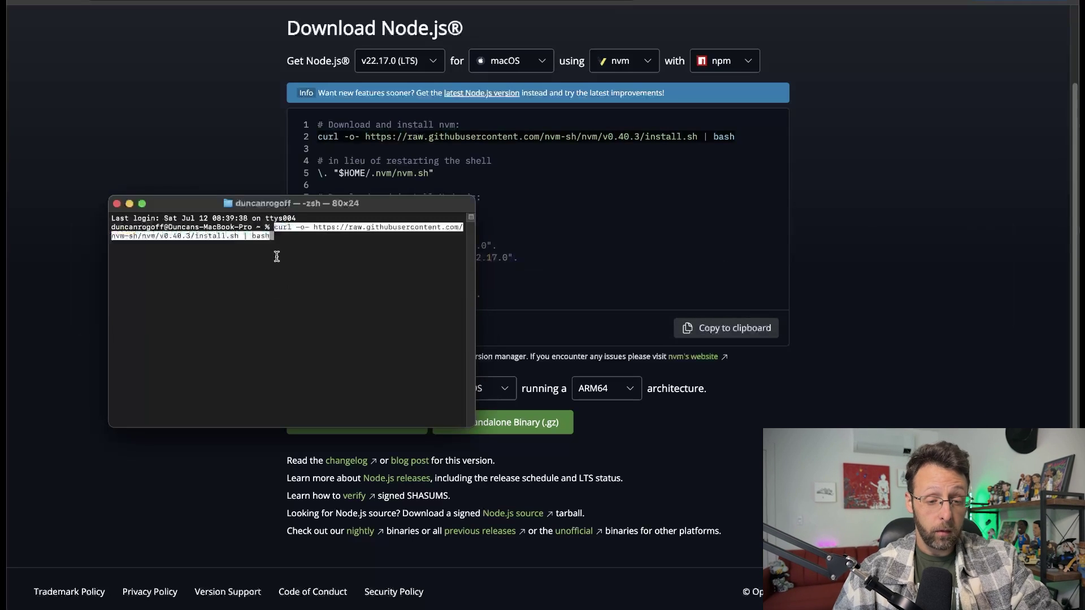
pyautogui.press('Return')
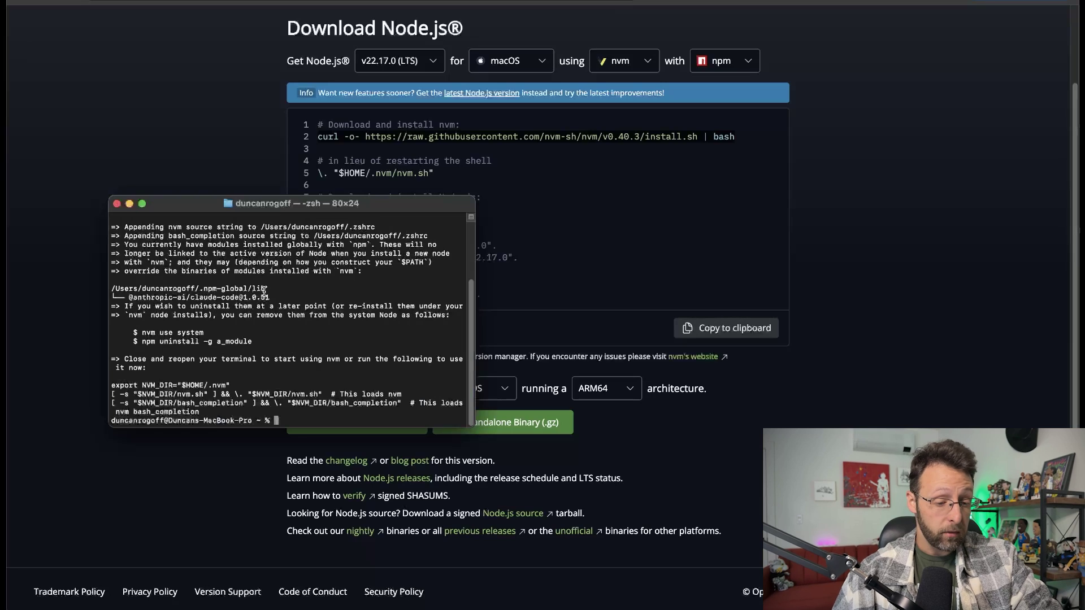
# Copy the shell restart command \. "$HOME/.nvm/nvm.sh" from the script, run it in Terminal and return to the Node.js page
pyautogui.click(362, 136)
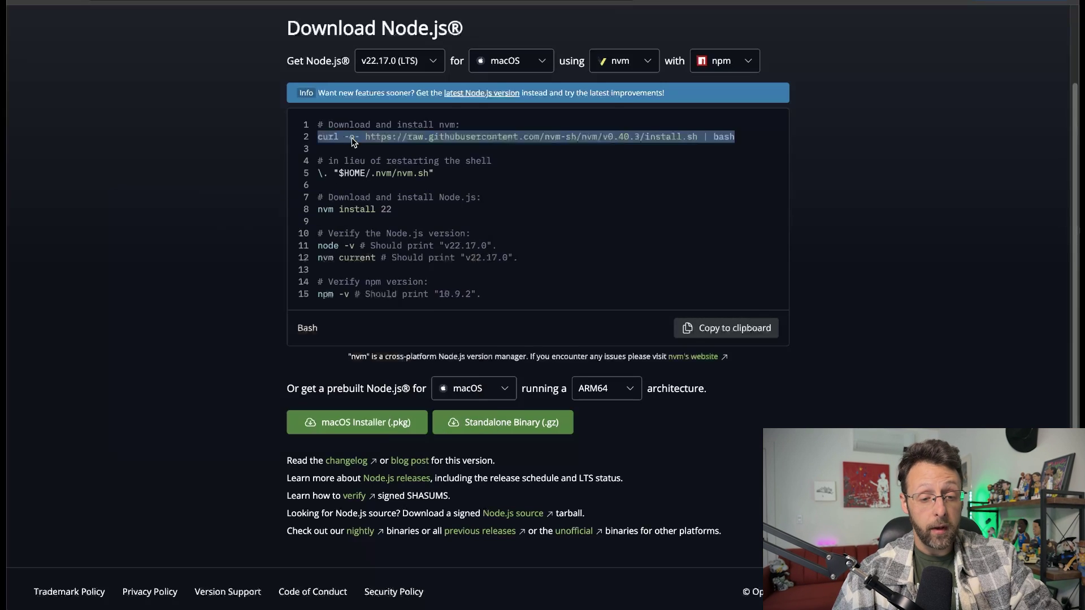
pyautogui.moveTo(435, 174); pyautogui.dragTo(319, 176)
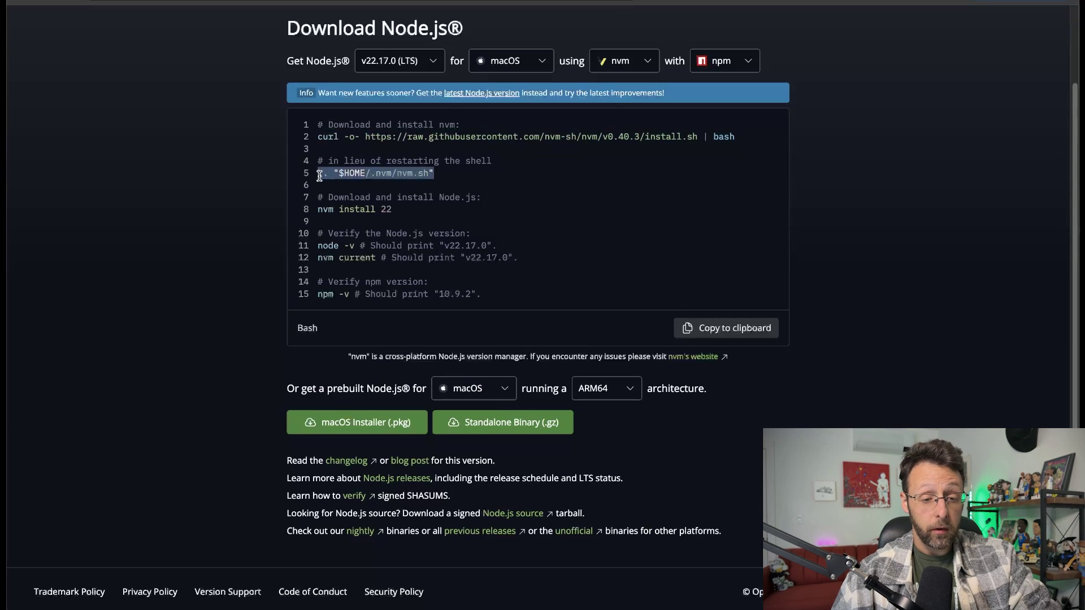
pyautogui.press('super+c')
pyautogui.press('super+Tab')
pyautogui.press('super+v')
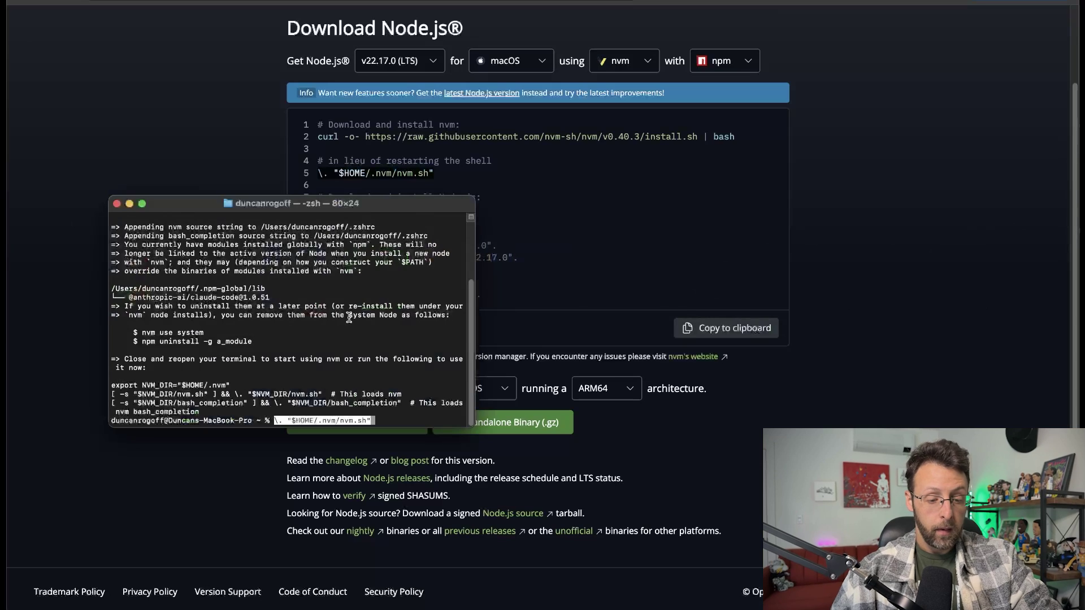
pyautogui.press('Return')
pyautogui.press('super+Tab')
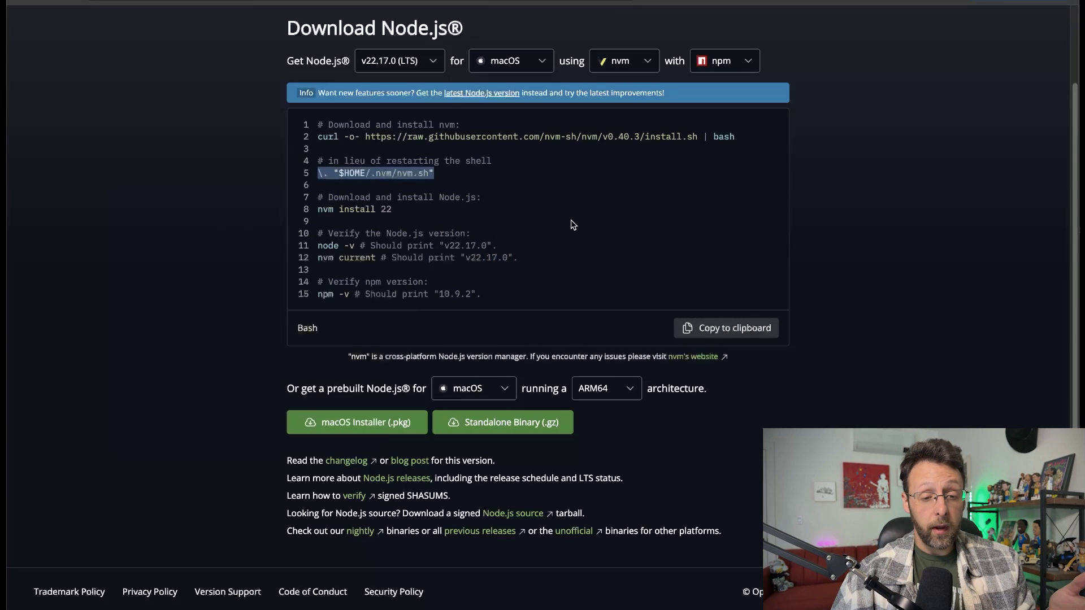
# Highlight the comments for restarting the shell, installing Node.js and verifying its version in the script to review them
pyautogui.click(572, 225)
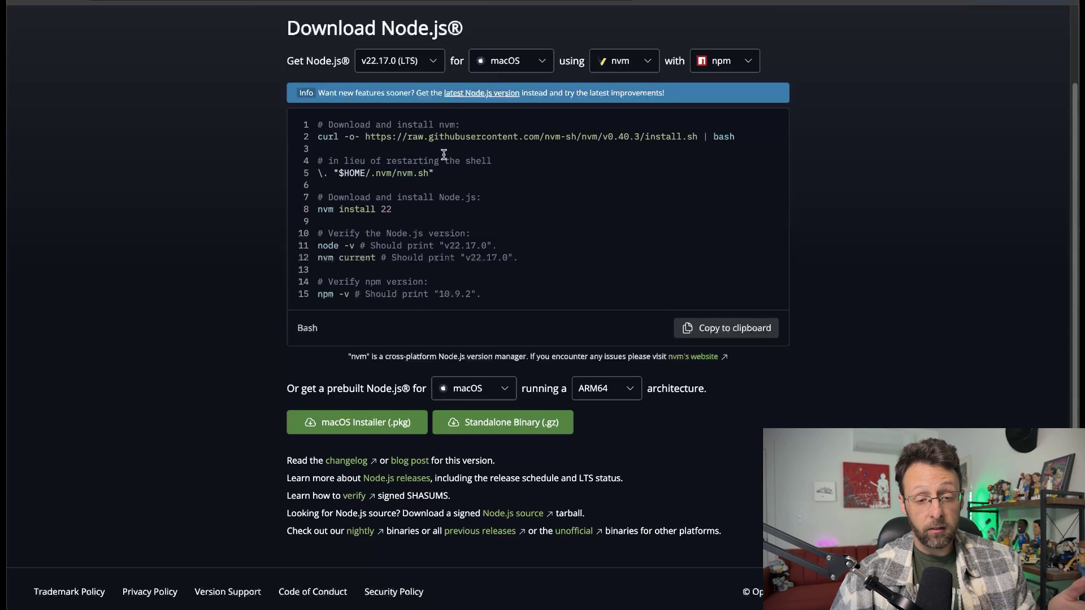
pyautogui.moveTo(411, 161); pyautogui.dragTo(529, 168)
pyautogui.click(416, 174)
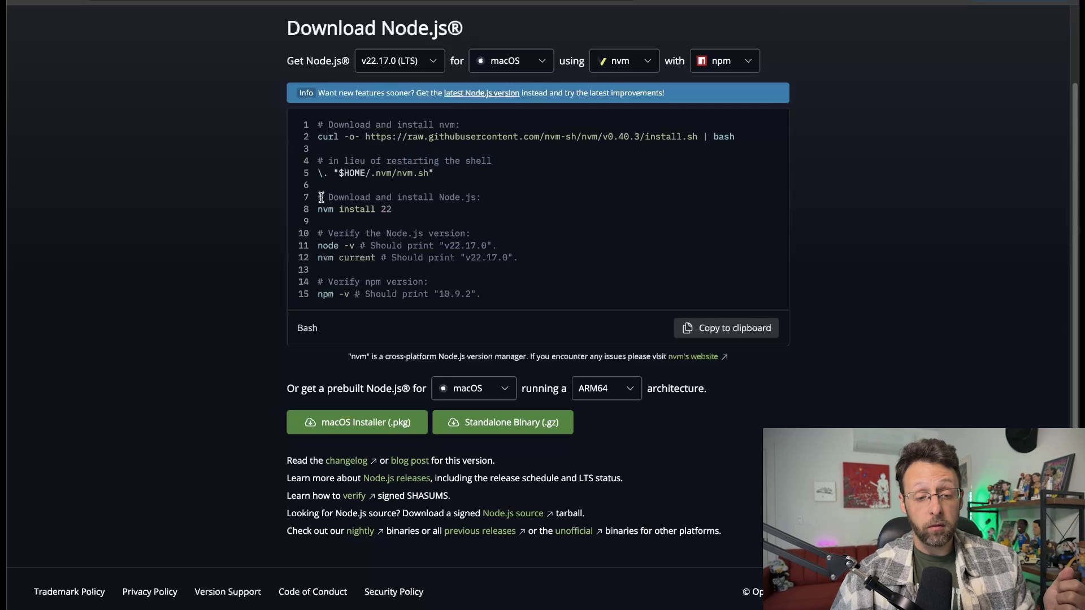
pyautogui.moveTo(320, 197); pyautogui.dragTo(515, 202)
pyautogui.click(451, 222)
pyautogui.moveTo(320, 233); pyautogui.dragTo(484, 235)
pyautogui.click(458, 245)
# Copy the "nvm install 22" command from the script and run it in Terminal
pyautogui.moveTo(397, 219); pyautogui.dragTo(320, 211)
pyautogui.press('super+c')
pyautogui.press('super+Tab')
pyautogui.press('super+v')
pyautogui.press('Return')
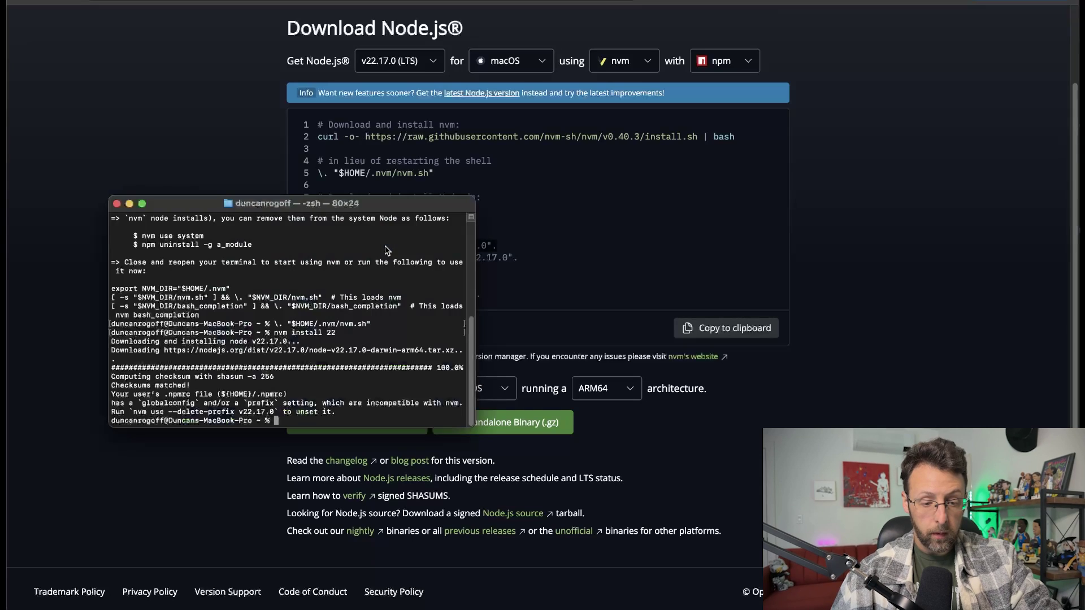
# Run the "node -v" and "nvm current" lines from the script in Terminal to verify the Node.js version
pyautogui.doubleClick(483, 258)
pyautogui.tripleClick(484, 258)
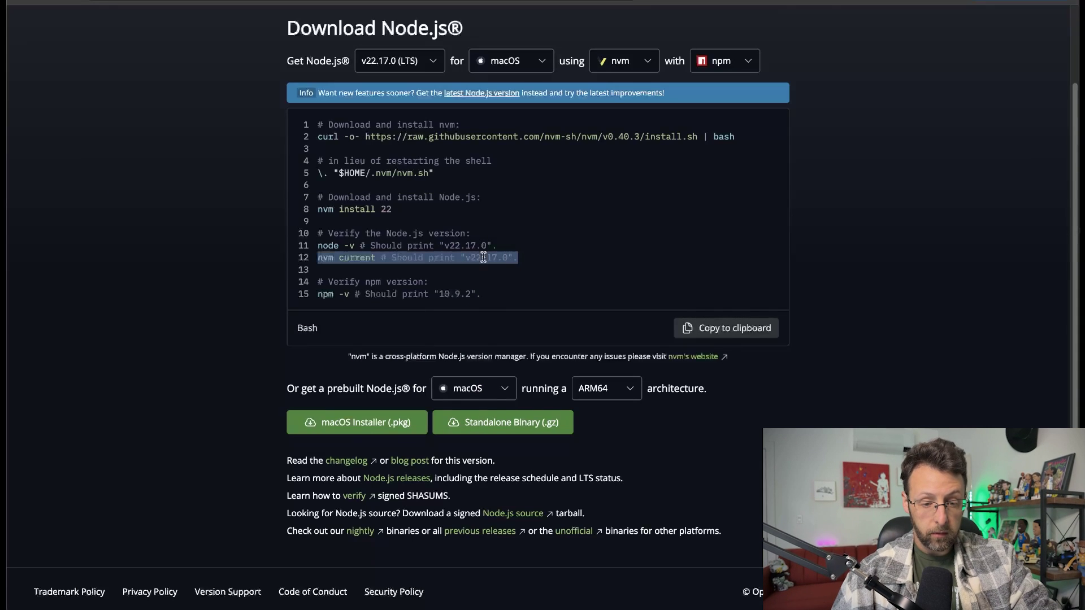
pyautogui.press('super+c')
pyautogui.press('super+Tab')
pyautogui.press('super+v')
pyautogui.press('Return')
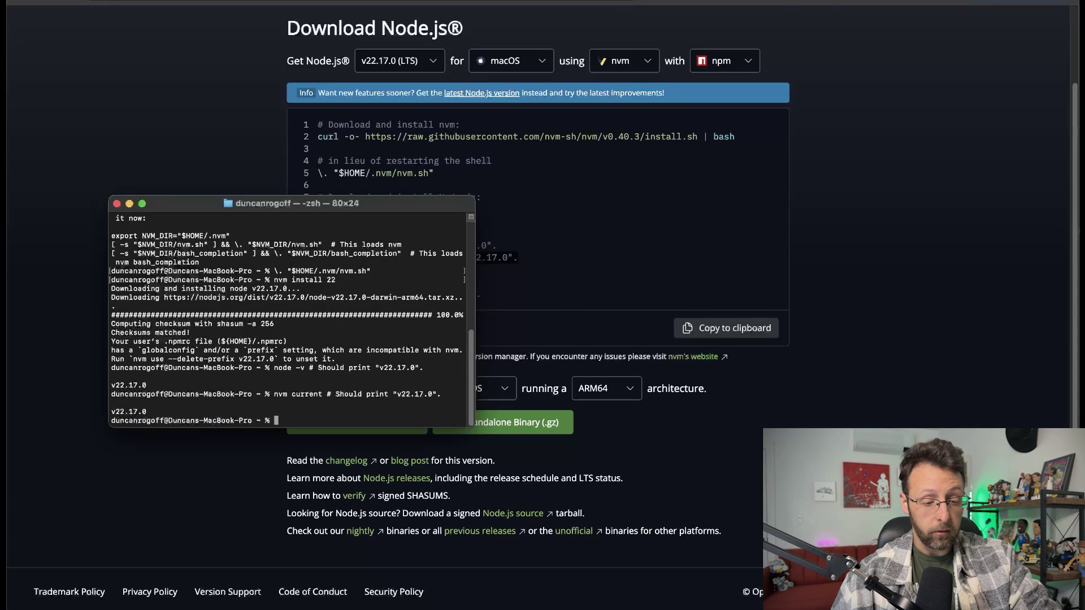
# Copy "npm -v" from the script, run it in Terminal and highlight the printed version to check it
pyautogui.click(511, 250)
pyautogui.moveTo(322, 261); pyautogui.dragTo(527, 261)
pyautogui.click(395, 261)
pyautogui.click(502, 274)
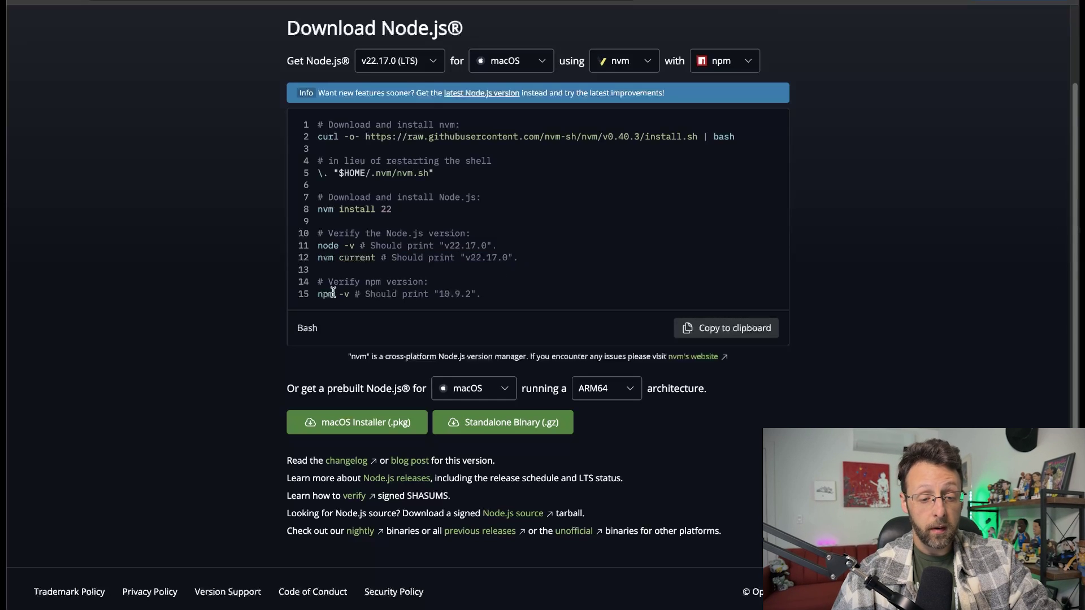
pyautogui.moveTo(350, 295); pyautogui.dragTo(314, 299)
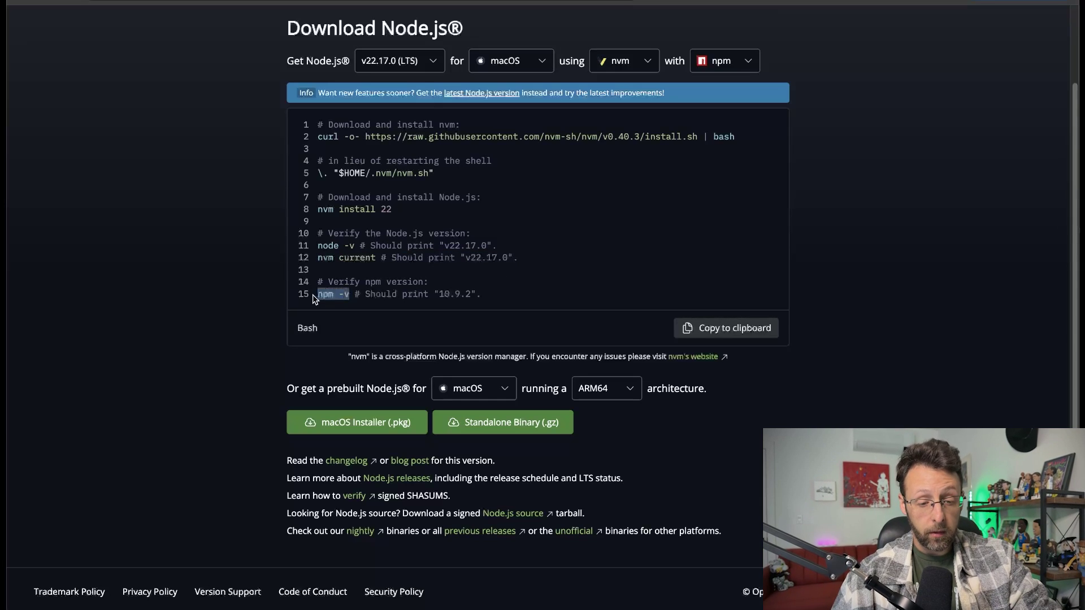
pyautogui.press('super+c')
pyautogui.press('super+Tab')
pyautogui.press('super+v')
pyautogui.press('Return')
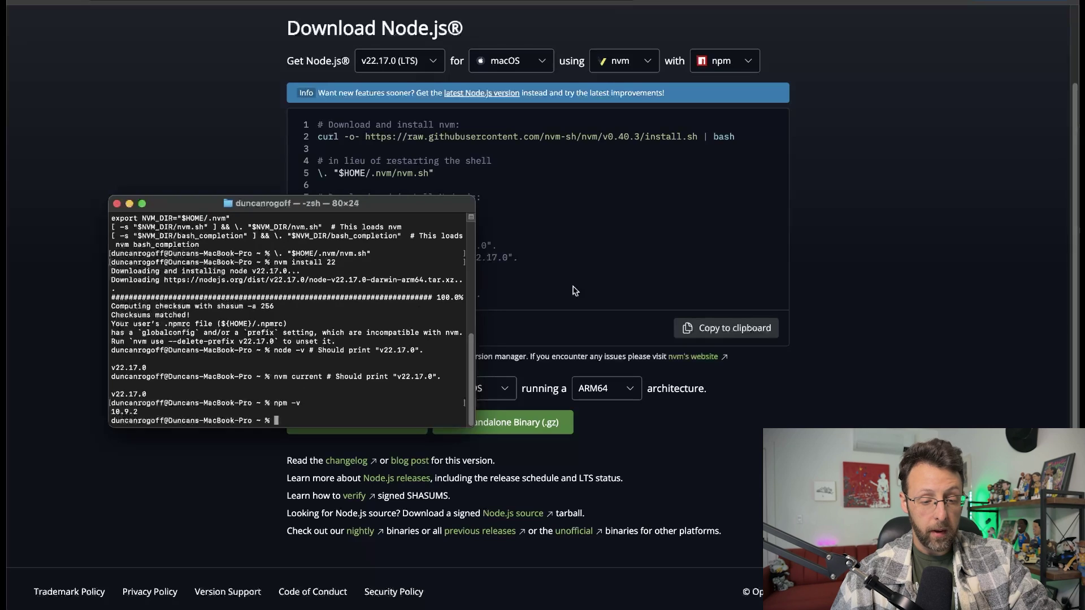
pyautogui.click(573, 290)
pyautogui.press('super+Tab')
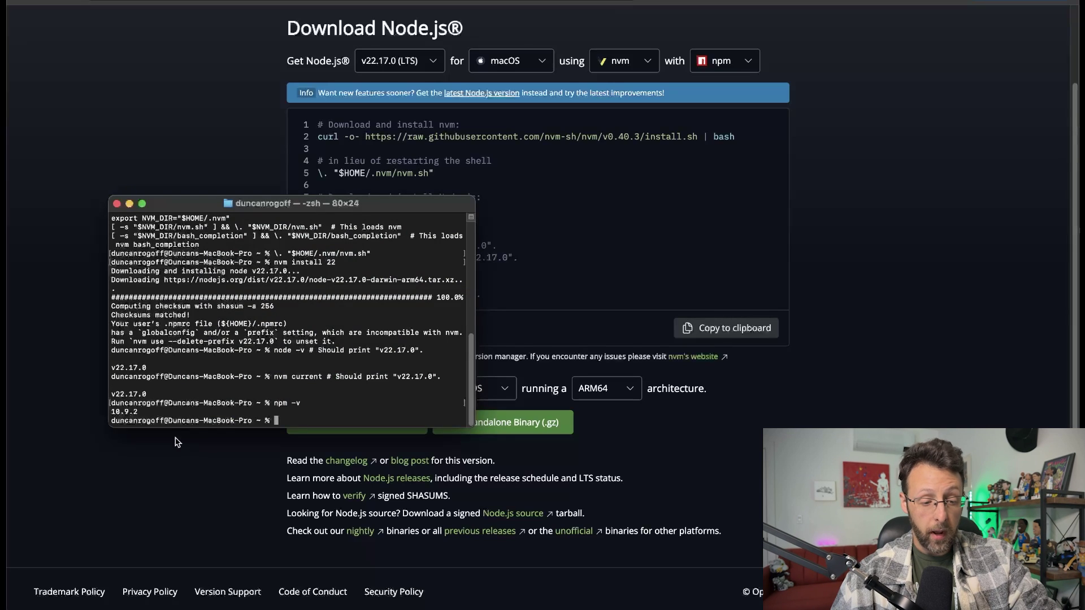
pyautogui.moveTo(156, 414); pyautogui.dragTo(104, 417)
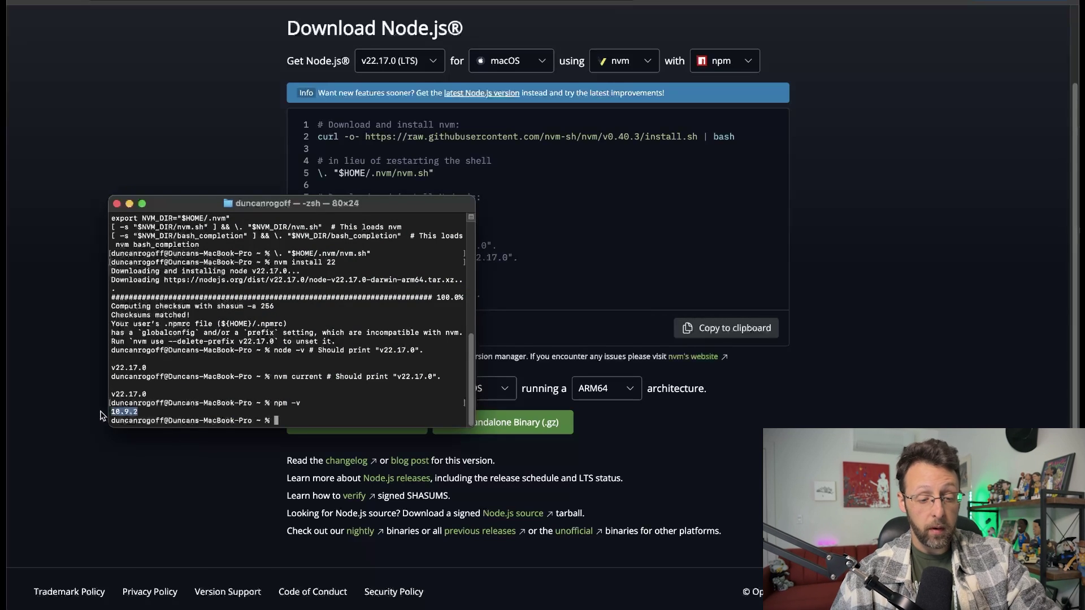
# Return to the n8n-mcp README and highlight the Option 1 heading and the comment about running directly with npx
pyautogui.click(588, 285)
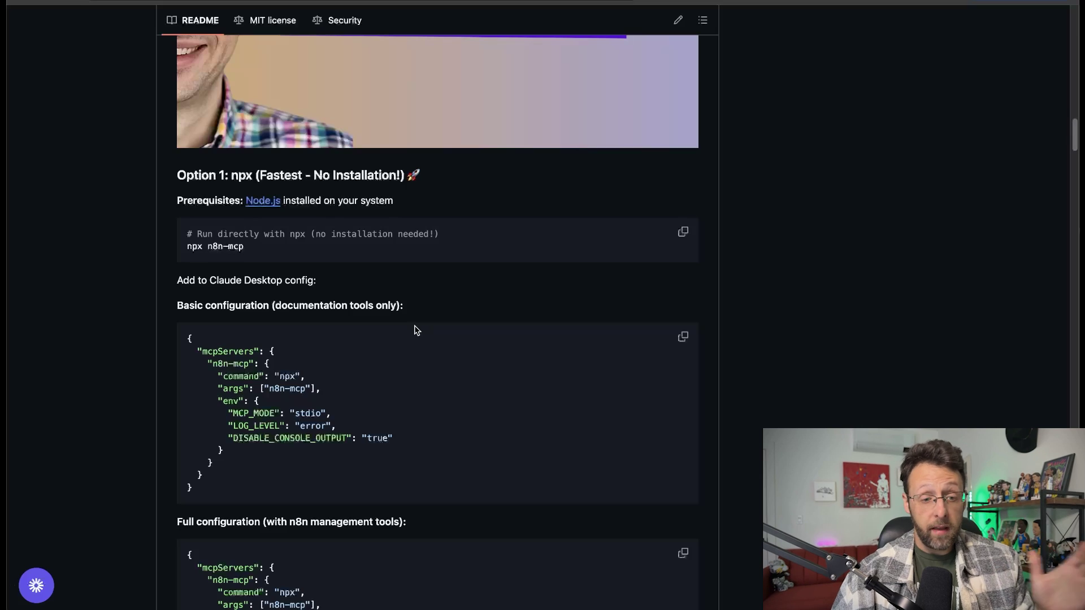
pyautogui.scroll(-2, 415, 331)
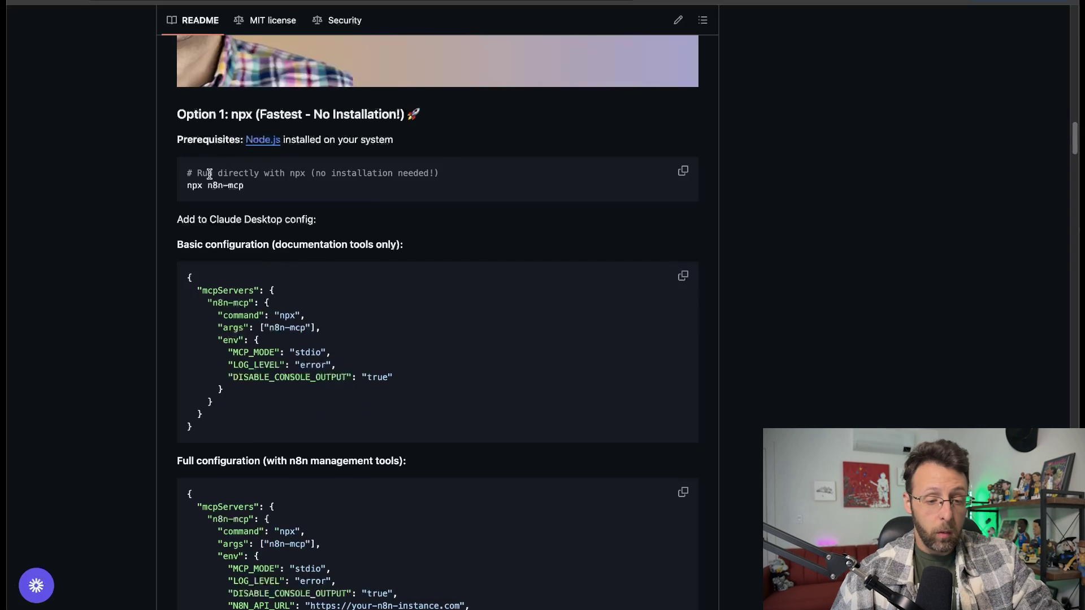
pyautogui.moveTo(197, 173); pyautogui.dragTo(362, 173)
pyautogui.click(376, 180)
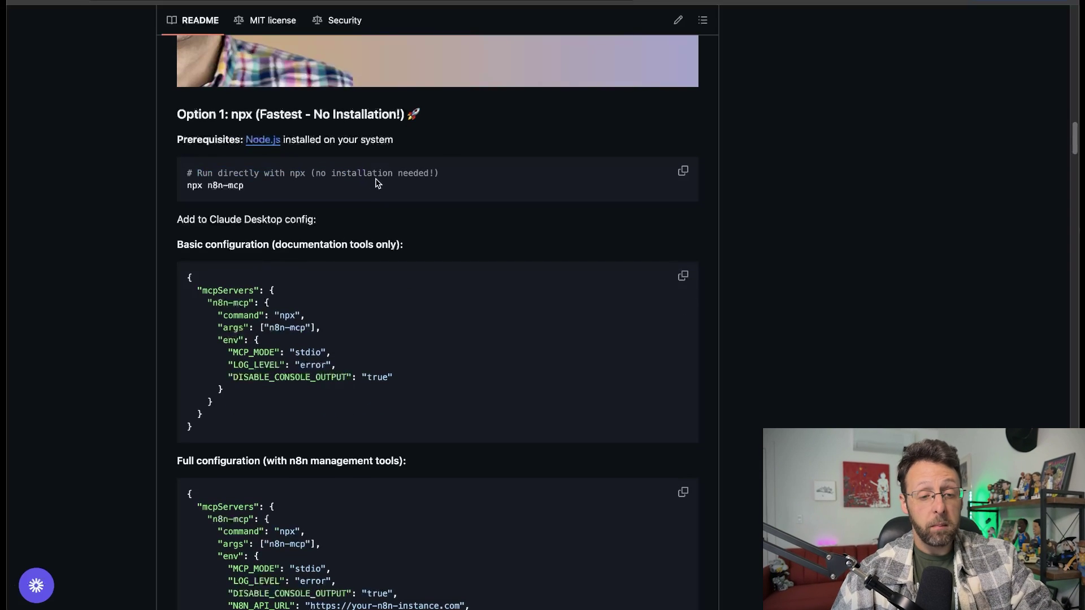
pyautogui.moveTo(245, 113); pyautogui.dragTo(388, 113)
pyautogui.click(384, 175)
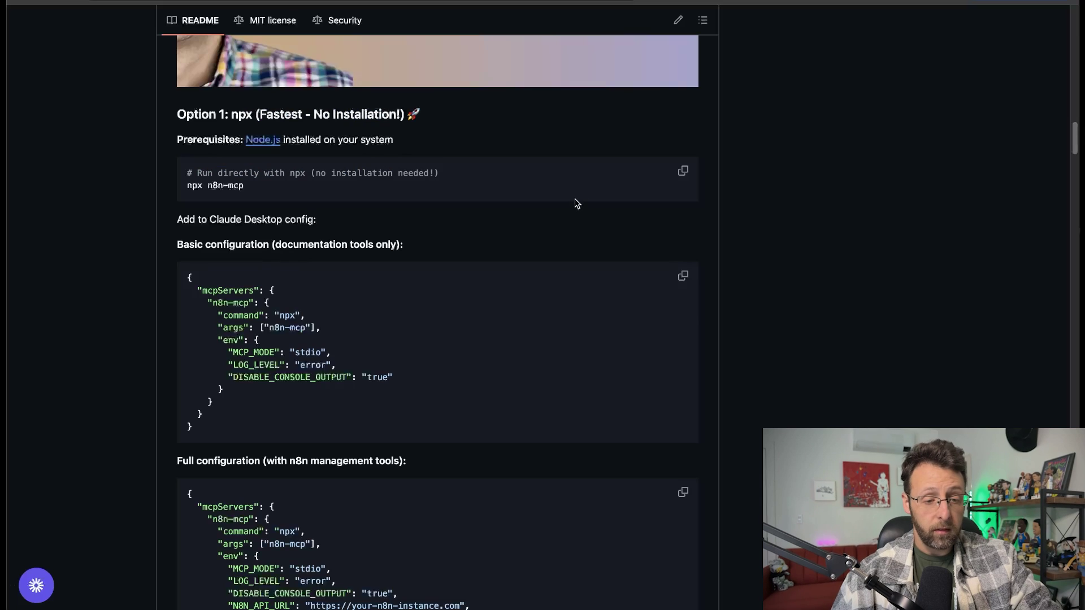
# Run the "npx n8n-mcp" command from the README's Option 1 in Terminal
pyautogui.moveTo(259, 189); pyautogui.dragTo(178, 190)
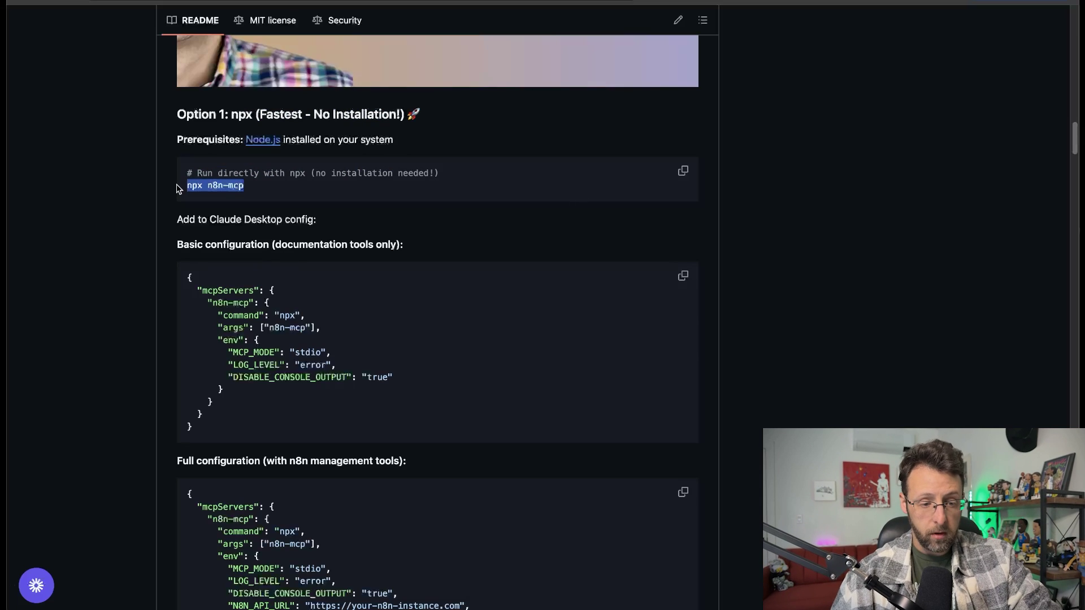
pyautogui.press('super+Tab')
pyautogui.press('super+v')
pyautogui.press('Return')
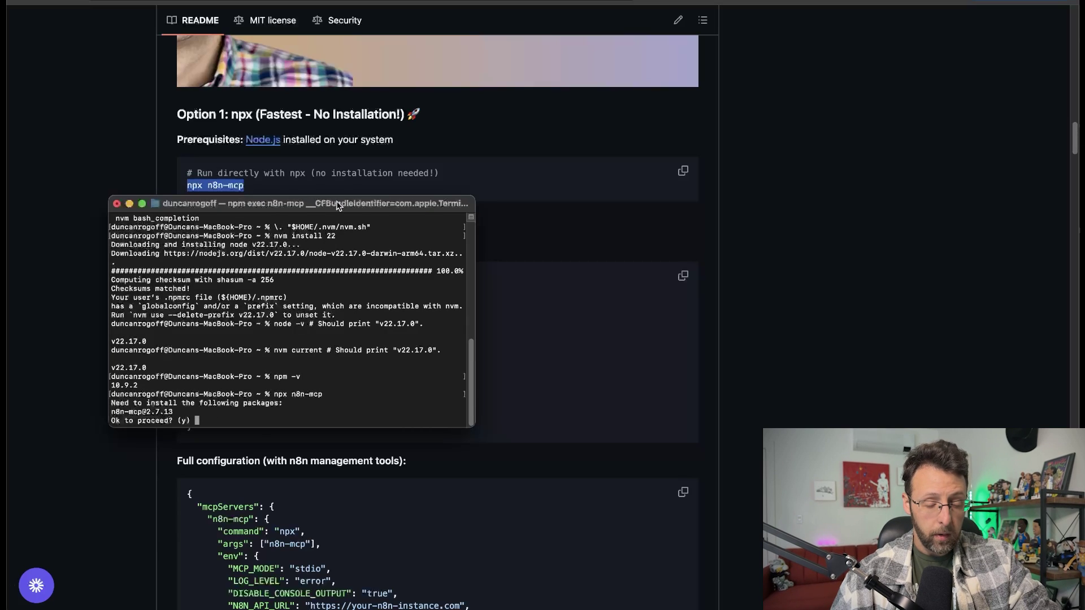
# Enlarge the Terminal window to 119×35 and move it over the upper part of the README
pyautogui.moveTo(339, 203); pyautogui.dragTo(326, 87)
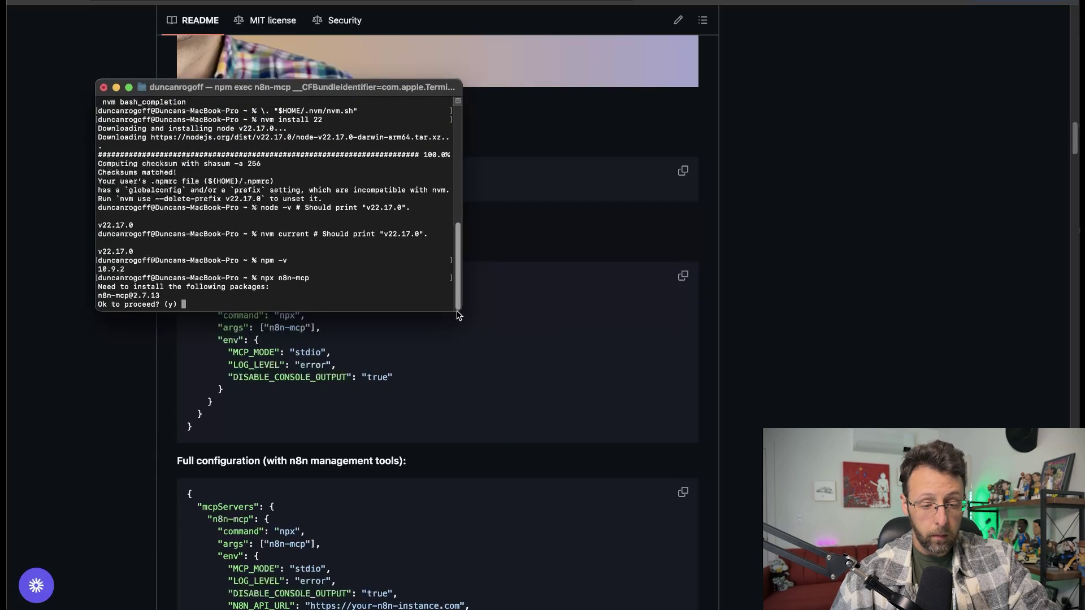
pyautogui.moveTo(462, 310); pyautogui.dragTo(631, 410)
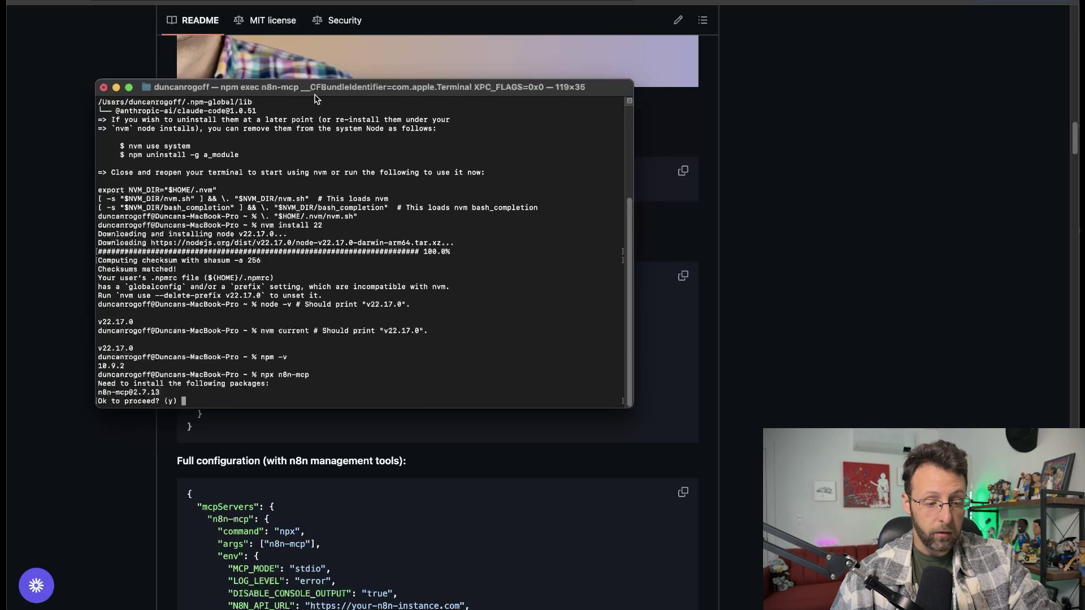
pyautogui.moveTo(318, 88); pyautogui.dragTo(395, 53)
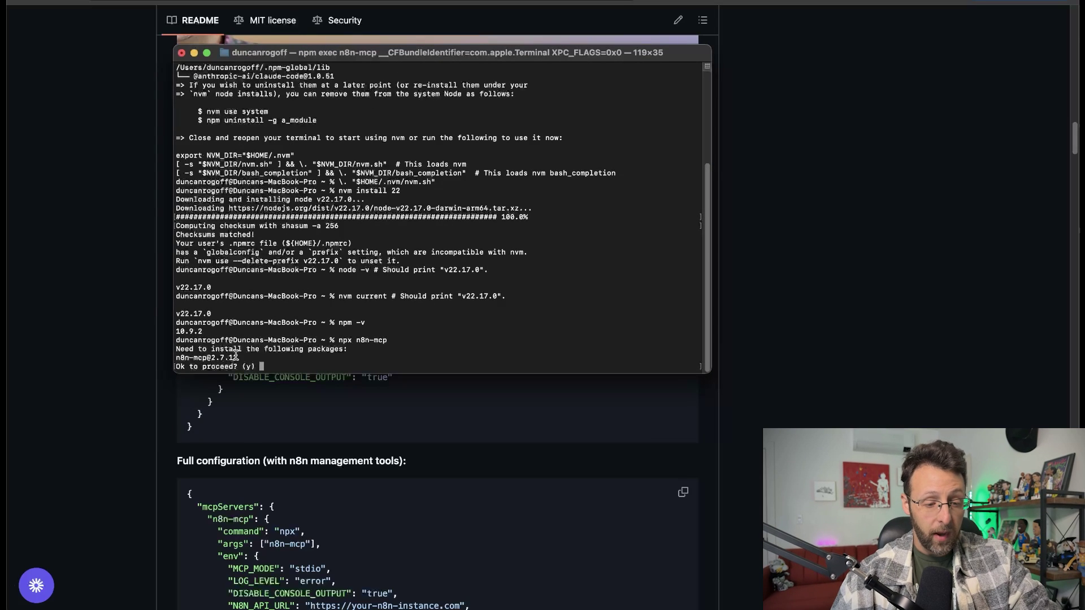
pyautogui.moveTo(200, 351); pyautogui.dragTo(336, 351)
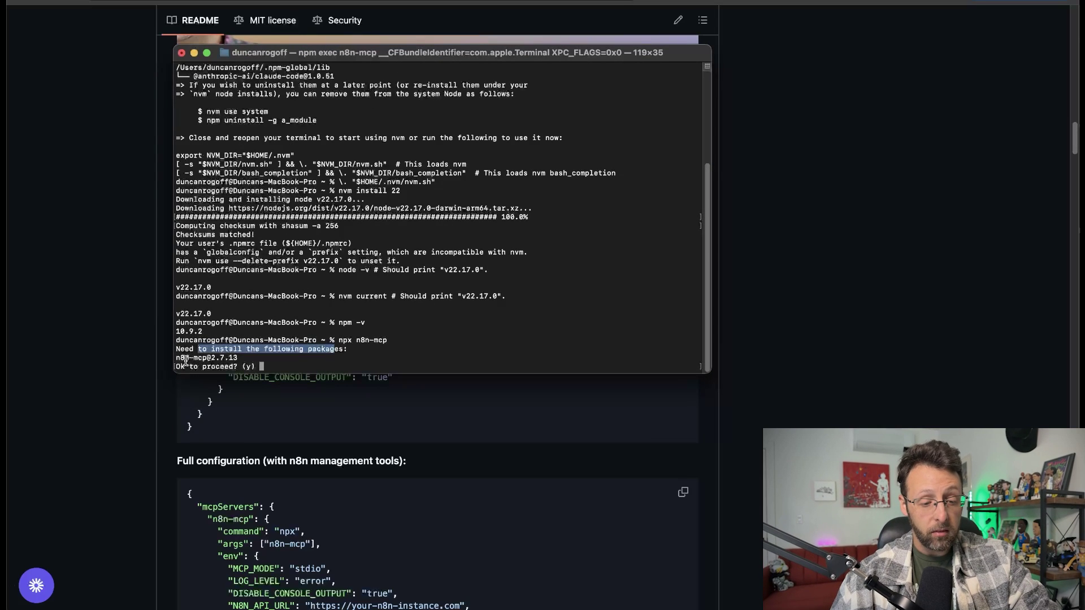
pyautogui.moveTo(185, 360); pyautogui.dragTo(221, 361)
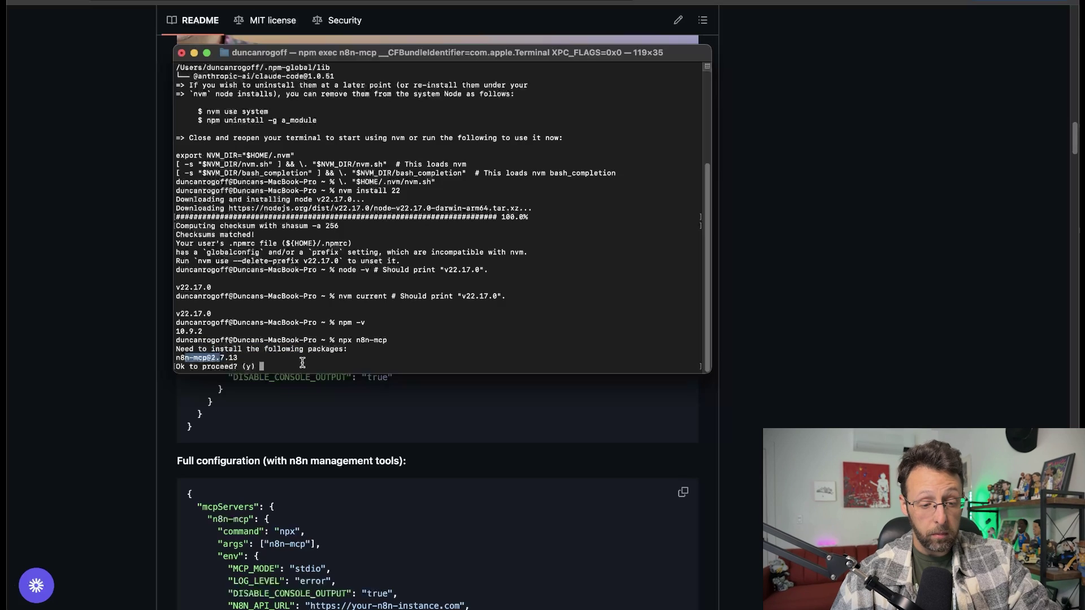
pyautogui.click(285, 366)
pyautogui.write('y')
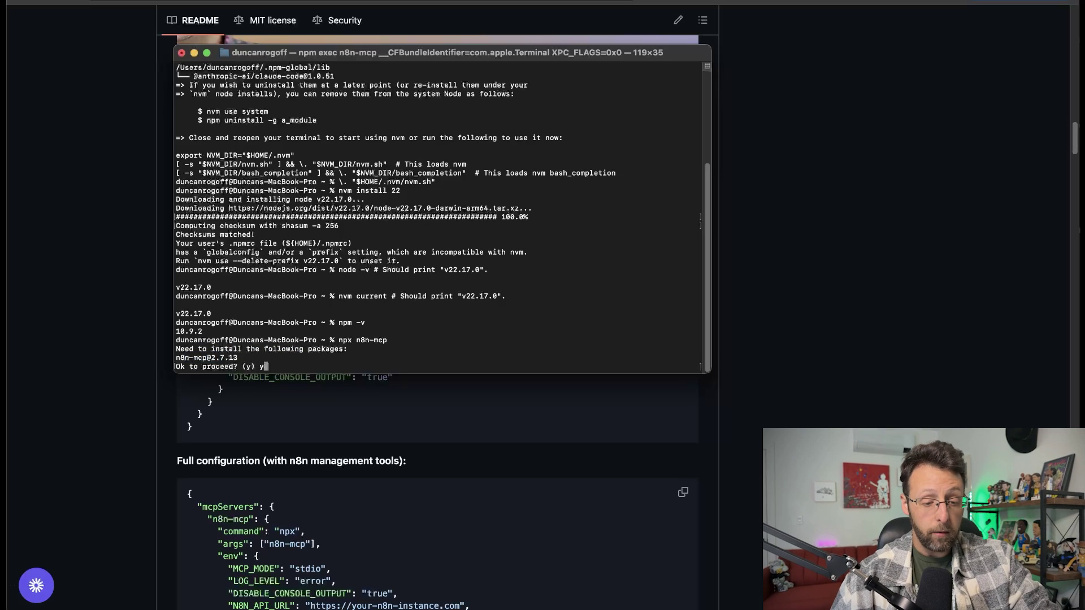
pyautogui.press('Return')
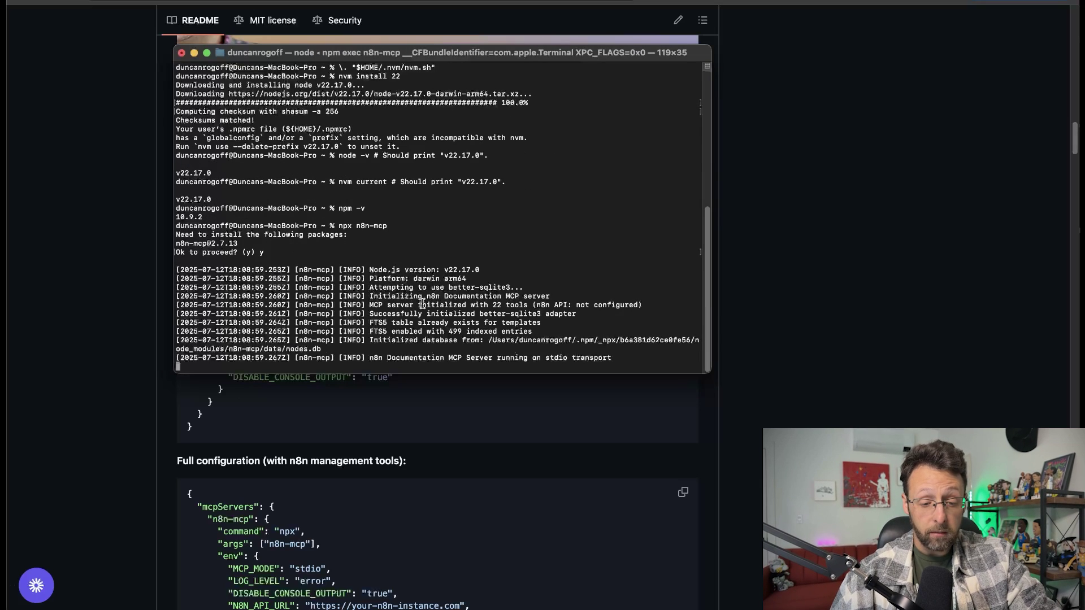
# Highlight the last n8n-mcp log line in Terminal and go back to the Claude Desktop configurations in the README
pyautogui.moveTo(372, 361); pyautogui.dragTo(558, 360)
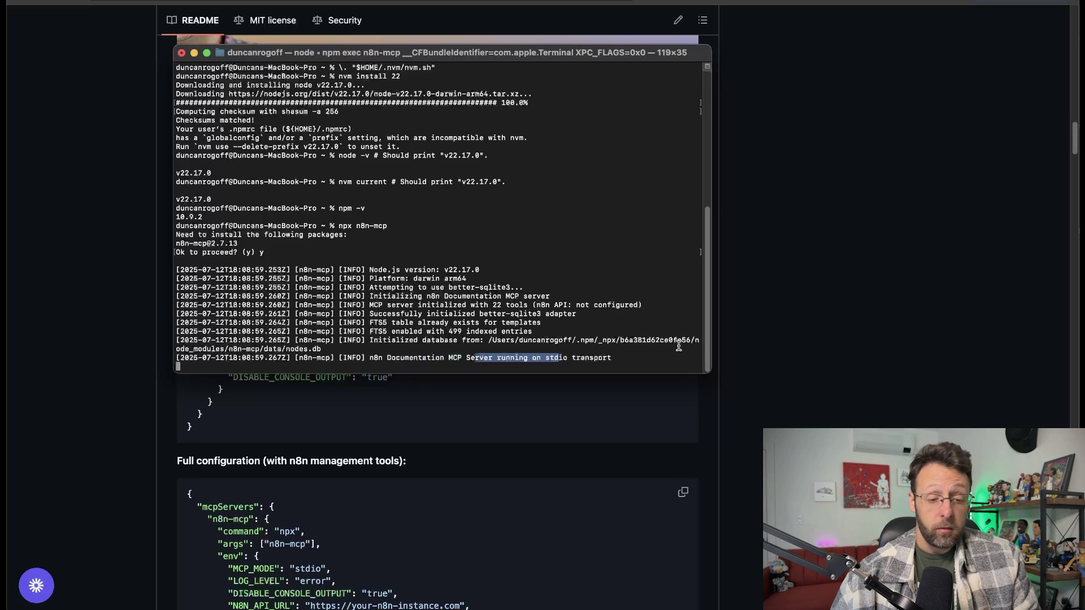
pyautogui.click(469, 324)
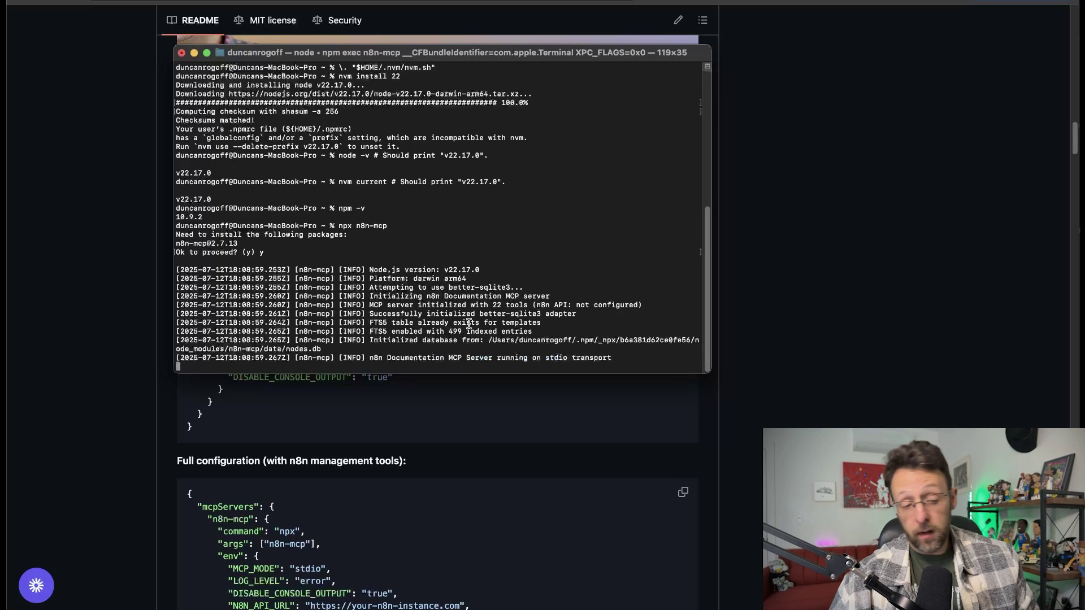
pyautogui.click(776, 294)
pyautogui.scroll(-2, 776, 294)
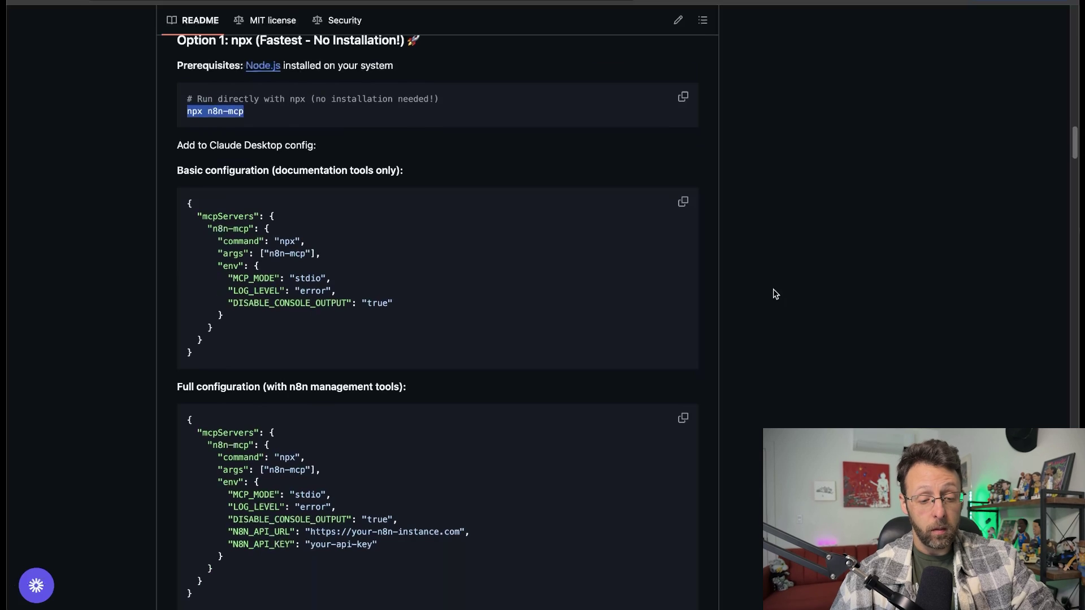
# Copy the full configuration with n8n management tools from the README's npx option
pyautogui.scroll(-2, 776, 294)
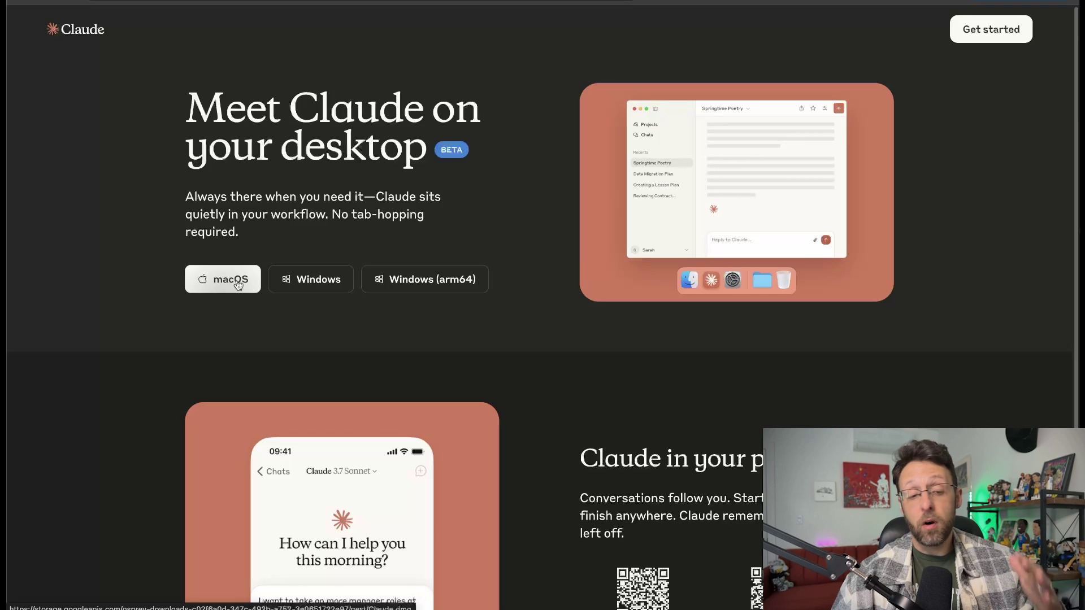
pyautogui.moveTo(396, 609)
pyautogui.click(788, 606)
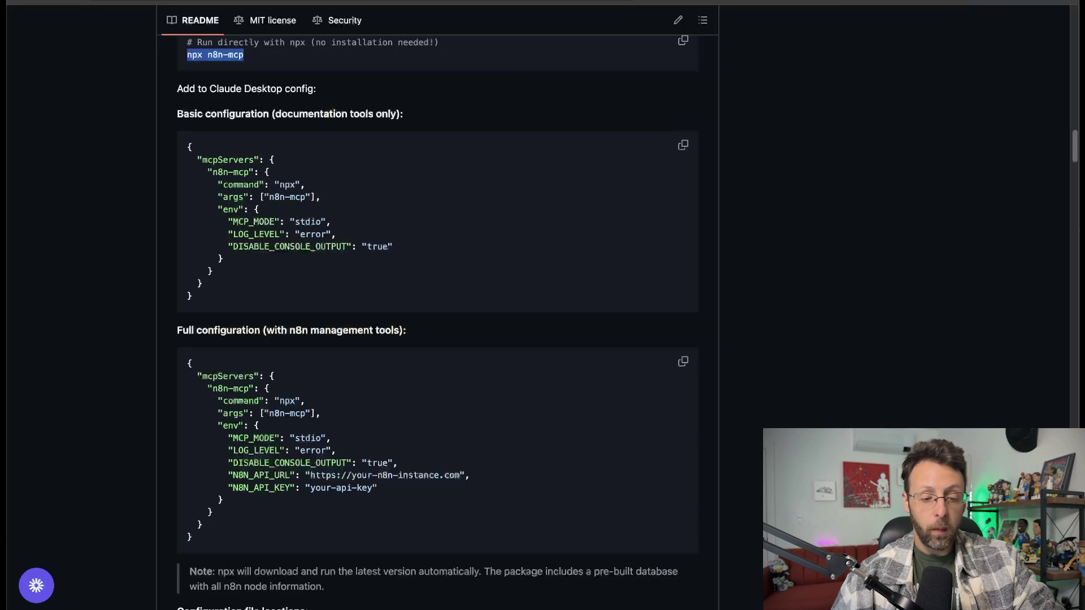
pyautogui.moveTo(183, 113); pyautogui.dragTo(444, 121)
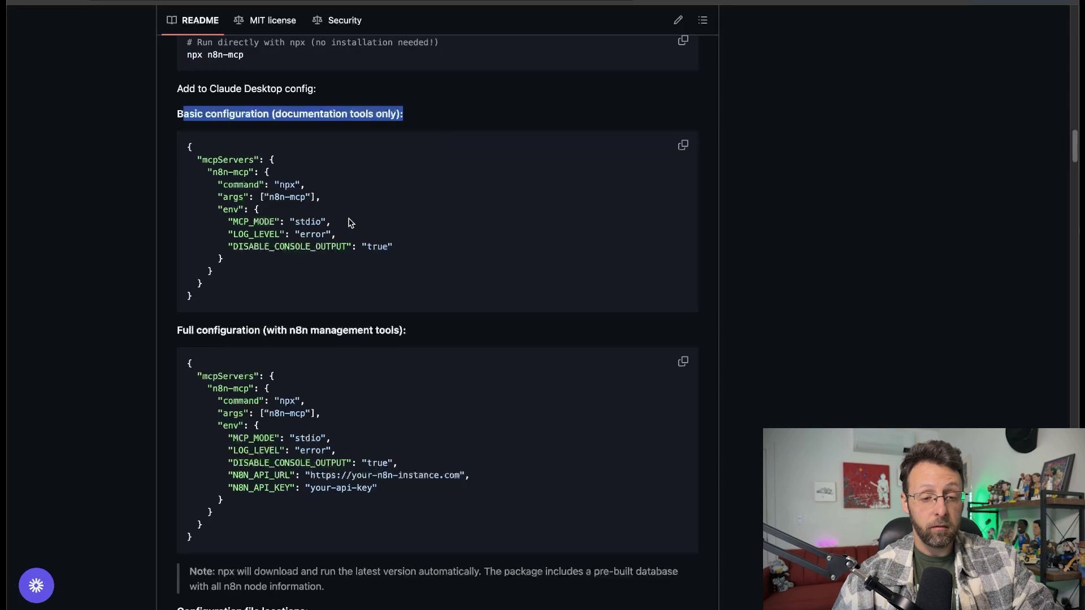
pyautogui.scroll(-1, 333, 226)
pyautogui.click(280, 271)
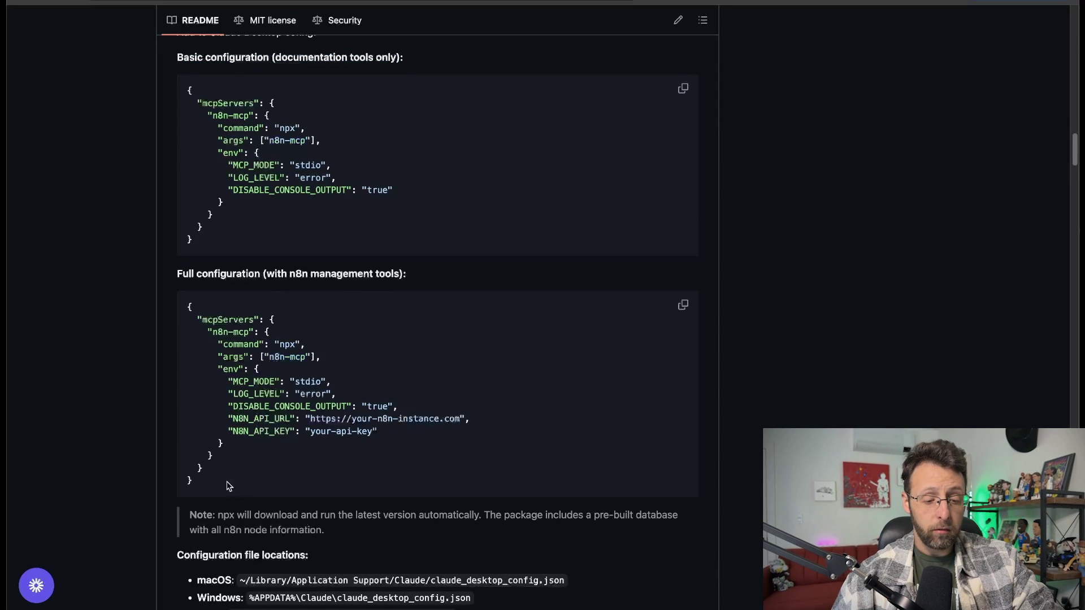
pyautogui.click(683, 305)
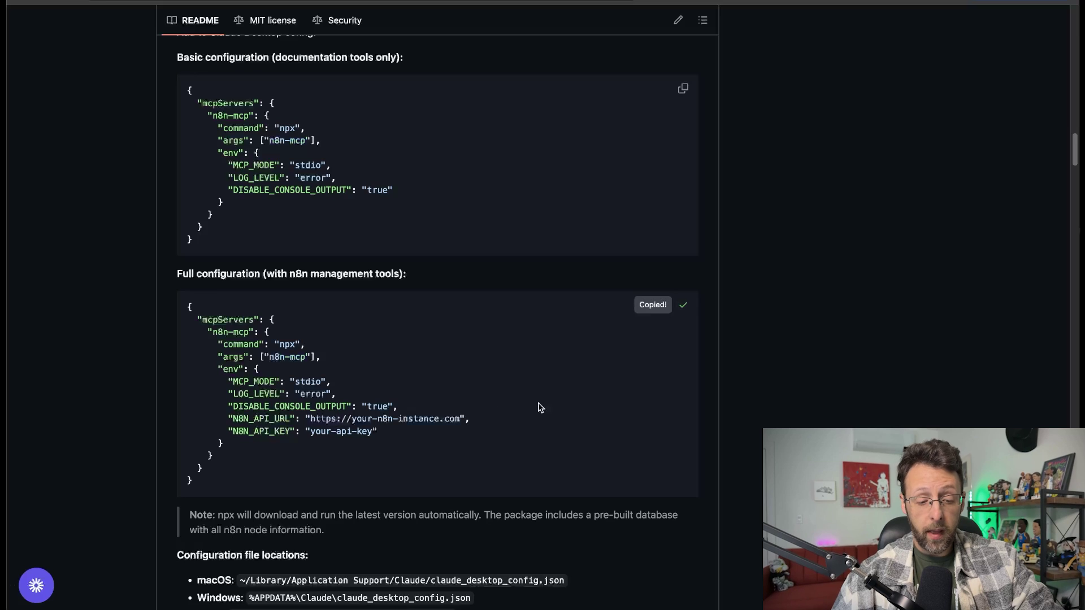
# Switch to Claude Desktop and show the Developer section of the desktop app's settings
pyautogui.press('super+Tab')
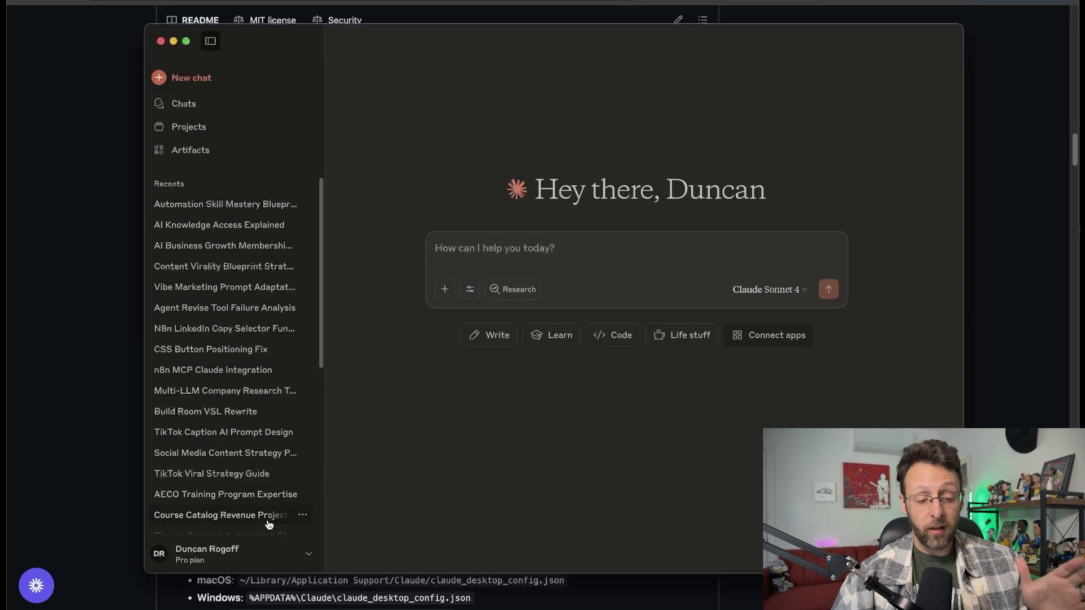
pyautogui.click(234, 554)
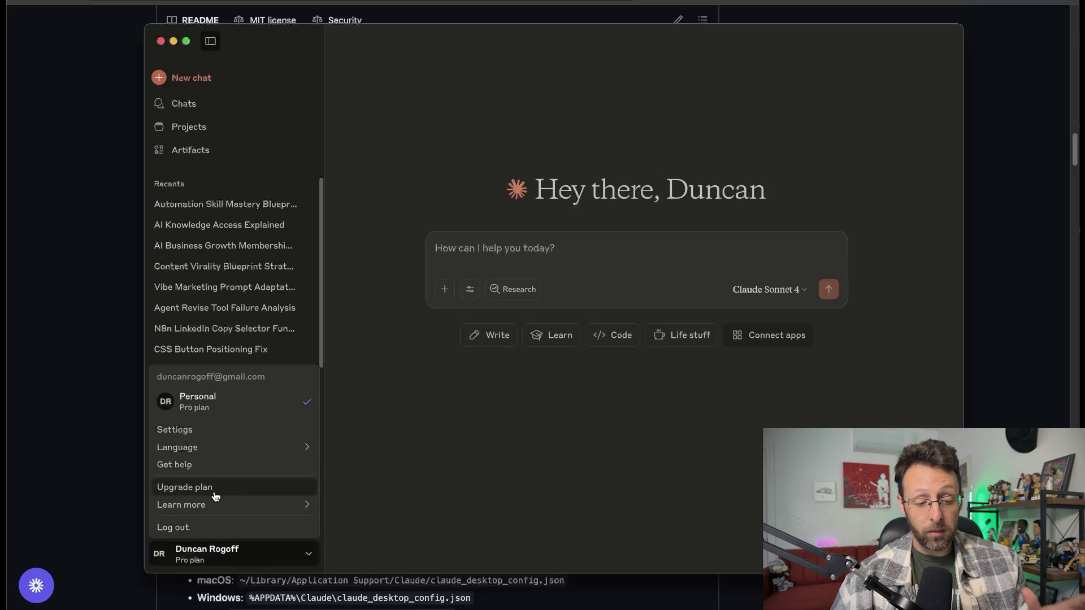
pyautogui.click(189, 431)
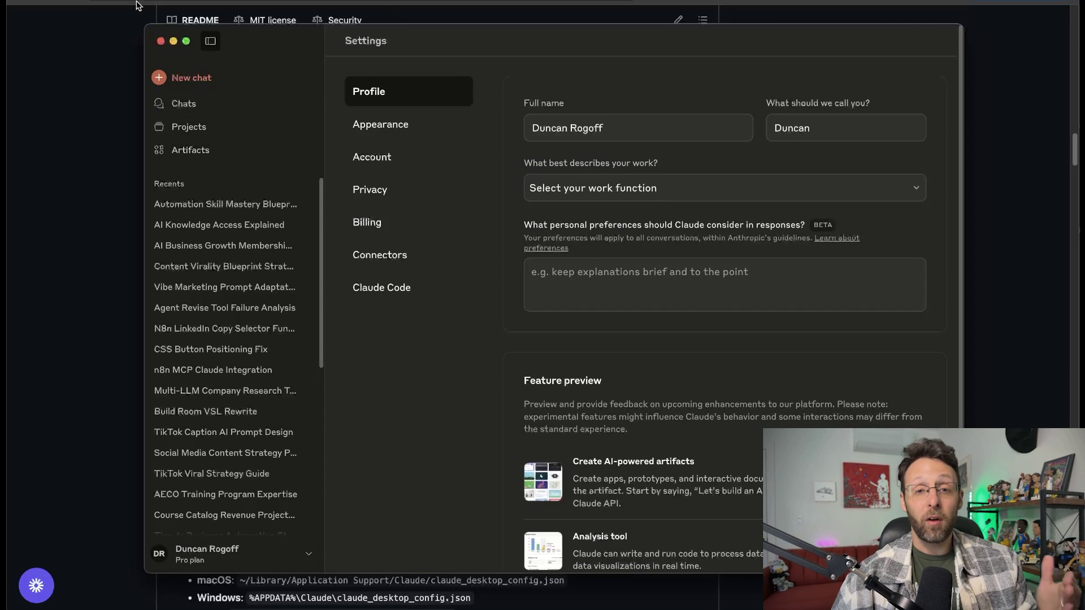
pyautogui.click(45, 1)
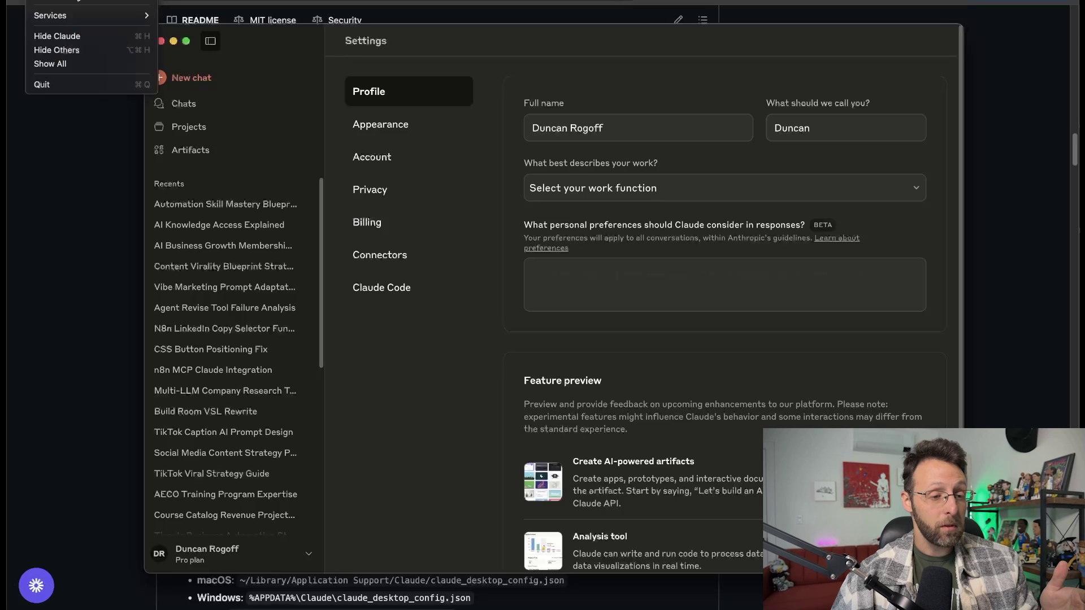
pyautogui.moveTo(83, 13)
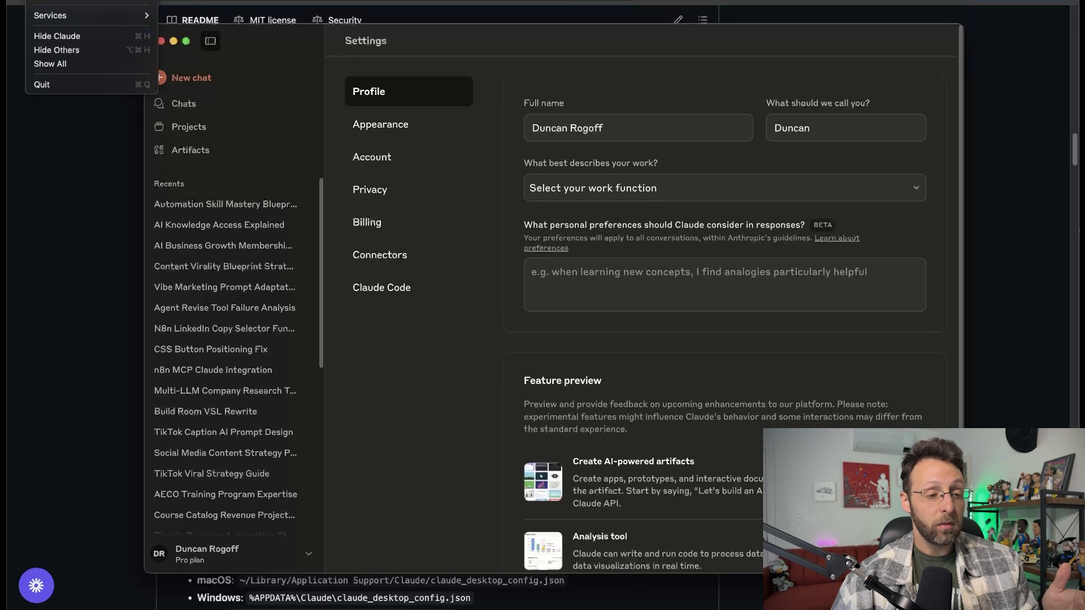
pyautogui.press('super+comma')
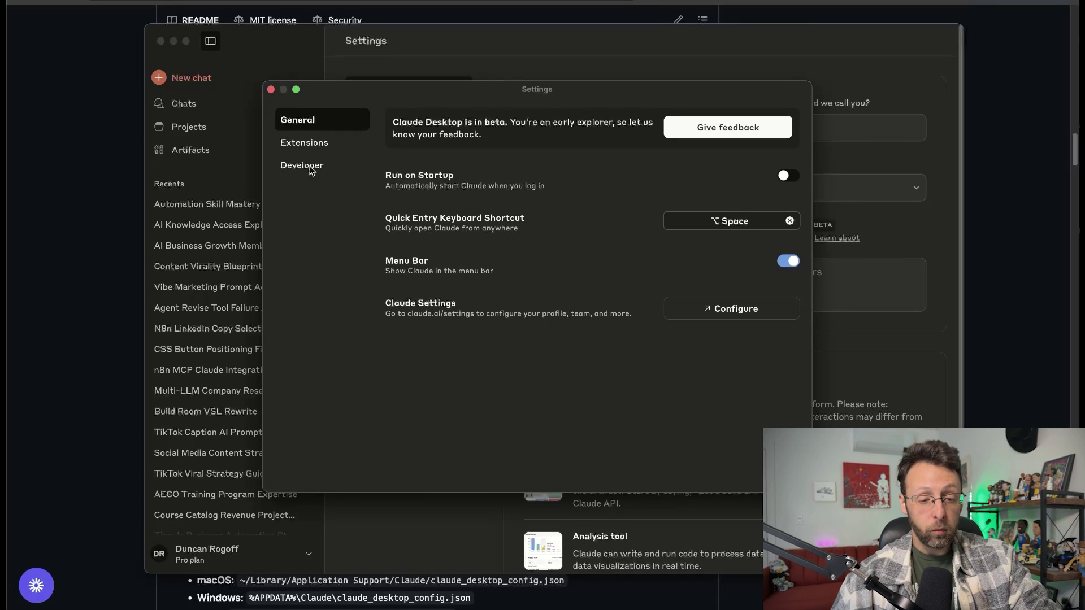
pyautogui.click(310, 167)
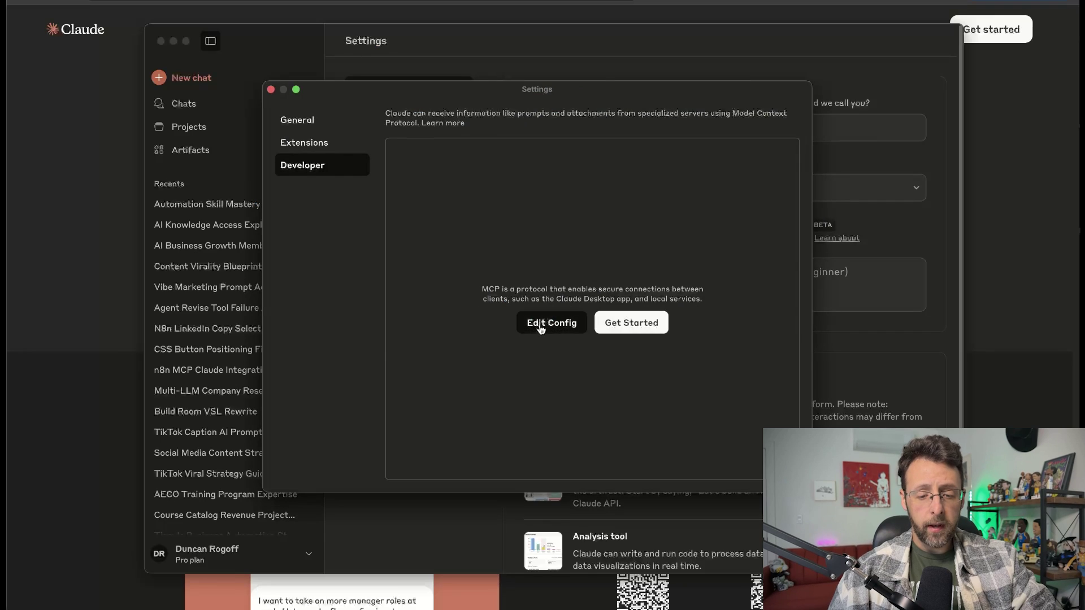
# Open claude_desktop_config.json in TextEdit from the Developer settings and replace its contents with the copied full configuration
pyautogui.click(540, 324)
pyautogui.rightClick(473, 132)
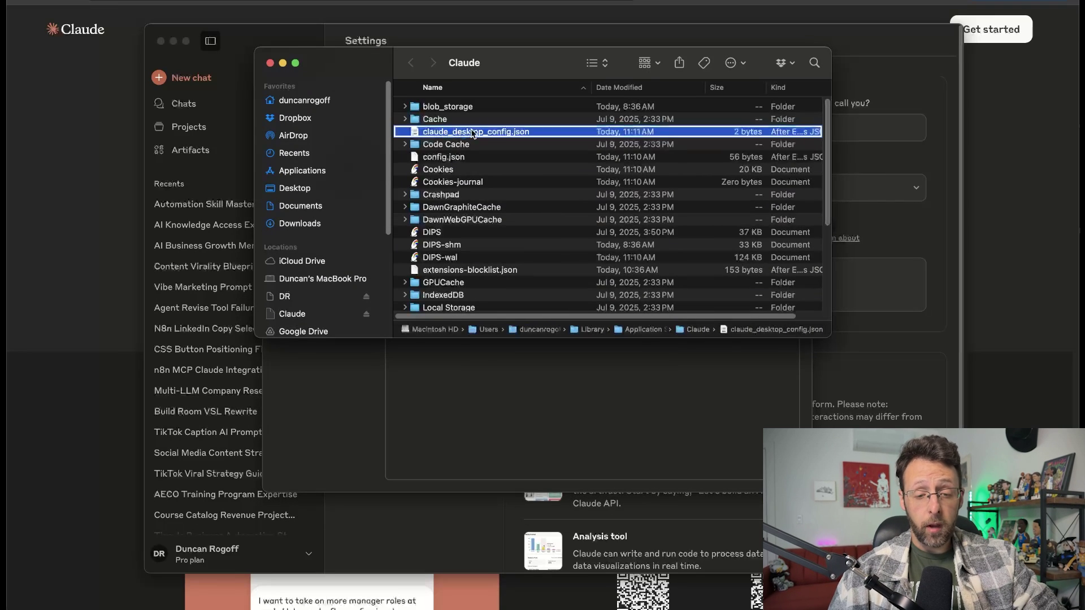
pyautogui.moveTo(520, 147)
pyautogui.click(700, 226)
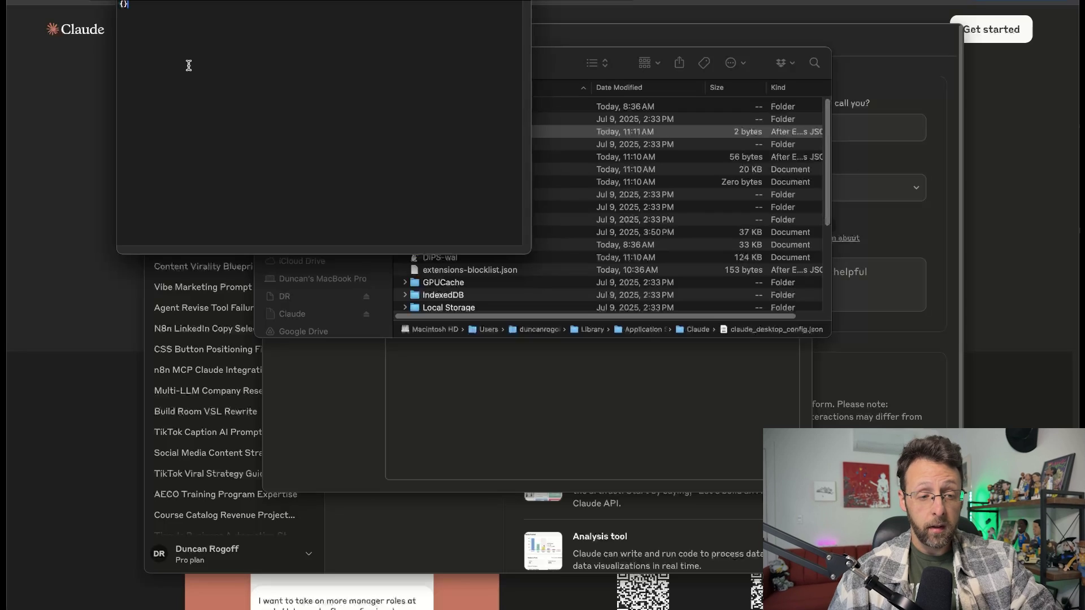
pyautogui.press('super+a')
pyautogui.press('super+v')
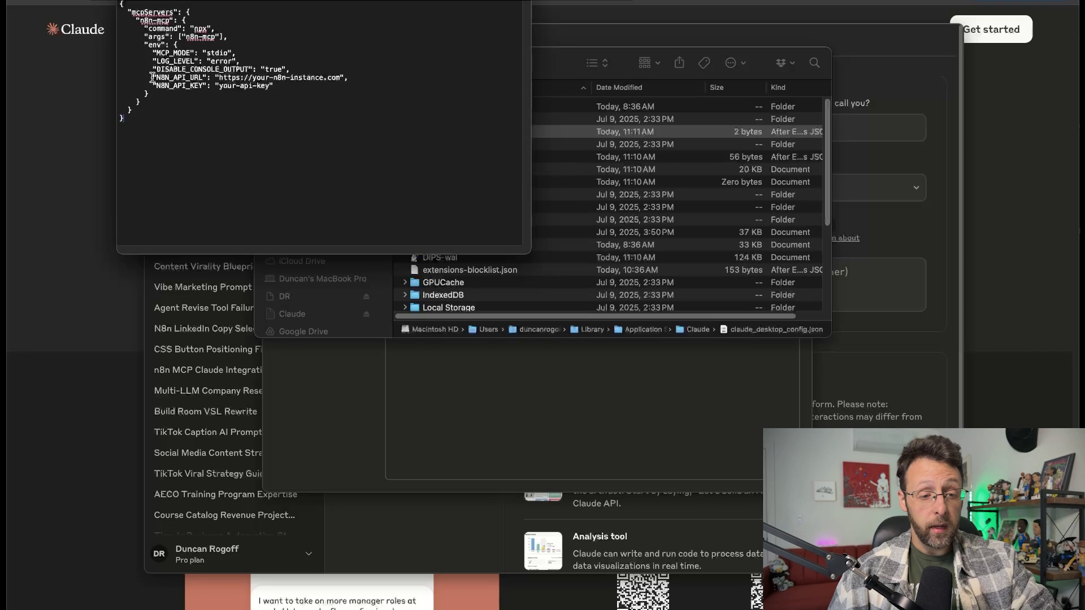
# Highlight the N8N_API_URL and N8N_API_KEY lines in the config file
pyautogui.moveTo(149, 77); pyautogui.dragTo(369, 80)
pyautogui.click(367, 80)
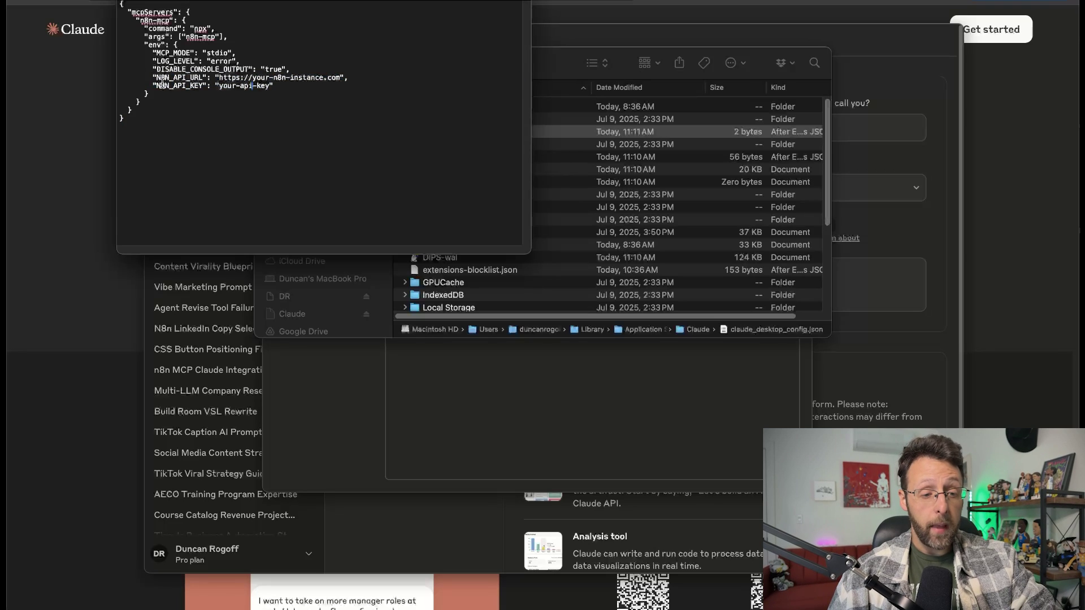
pyautogui.moveTo(155, 85); pyautogui.dragTo(377, 90)
pyautogui.click(326, 129)
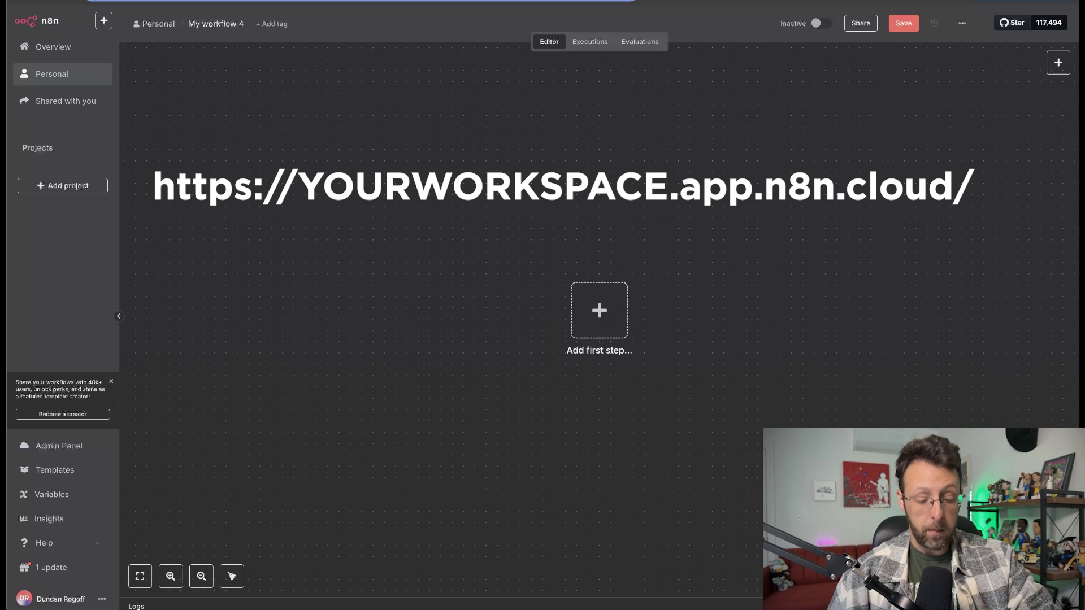
# Replace the placeholder N8N_API_URL value in the config file with the n8n Cloud workspace's URL
pyautogui.press('super+Tab')
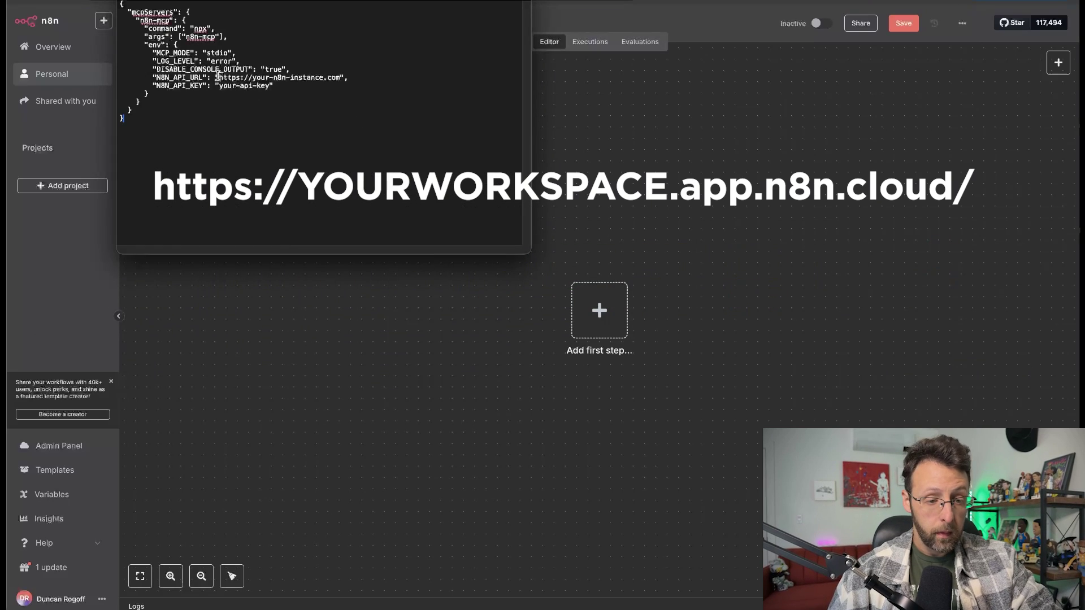
pyautogui.moveTo(219, 77); pyautogui.dragTo(342, 78)
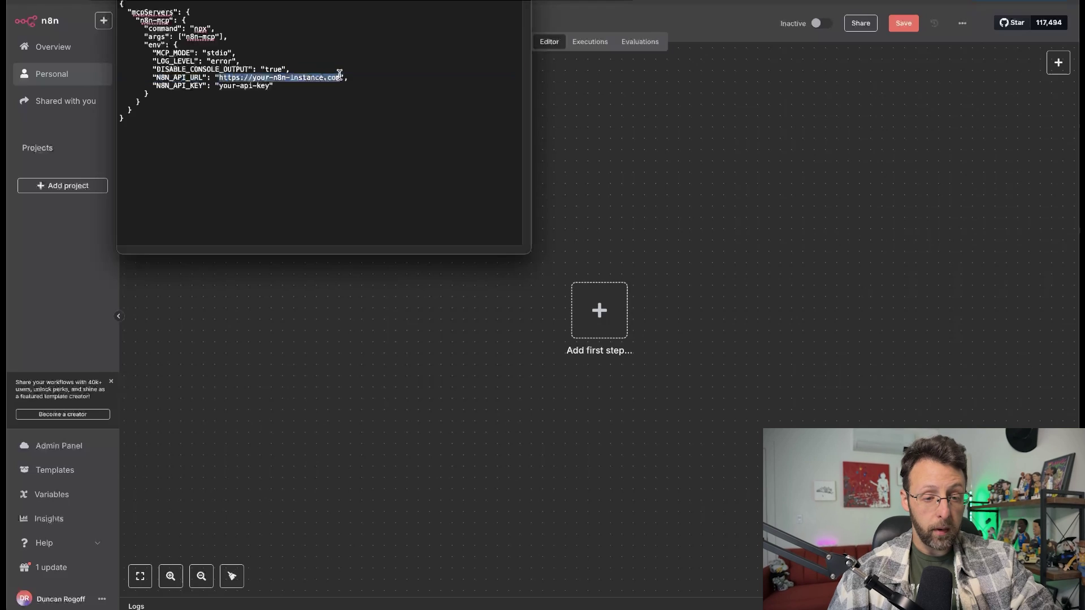
pyautogui.press('super+v')
# Switch to n8n in the browser and show the n8n API page of its settings
pyautogui.press('super+Tab')
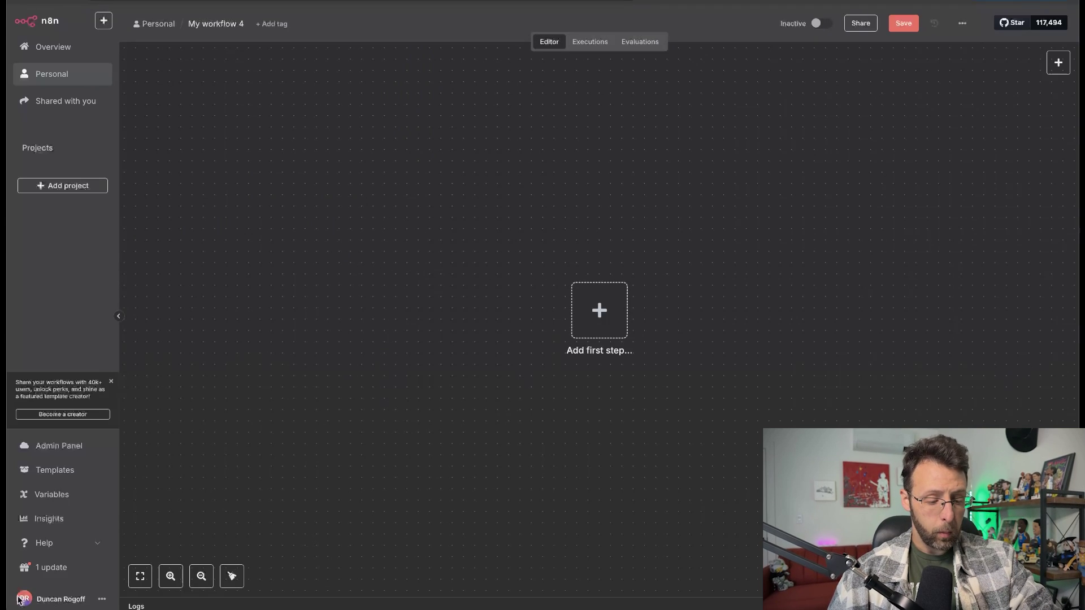
pyautogui.click(100, 602)
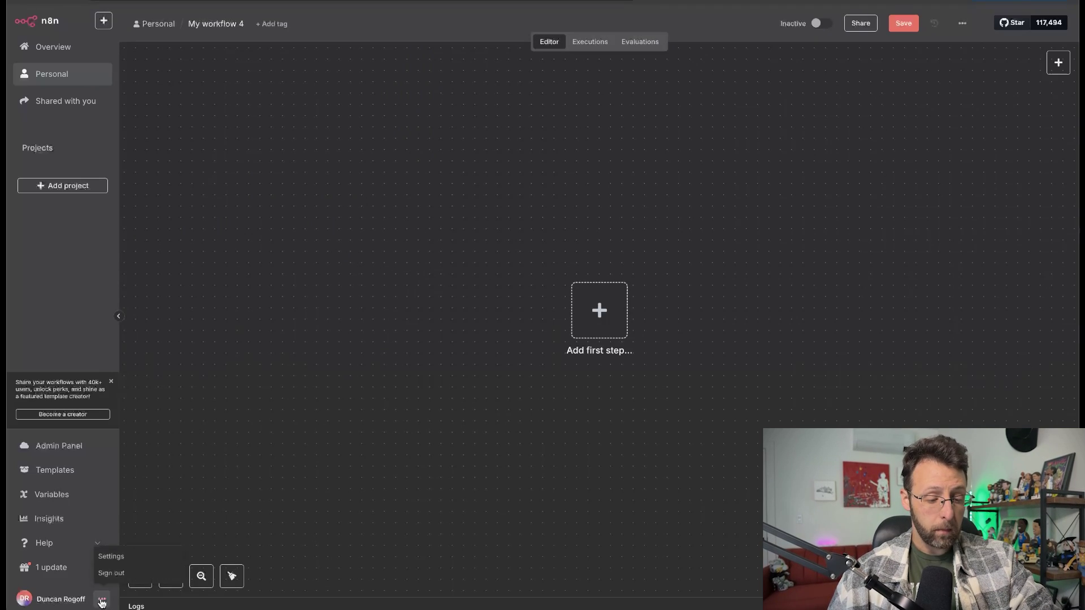
pyautogui.click(129, 559)
pyautogui.click(54, 100)
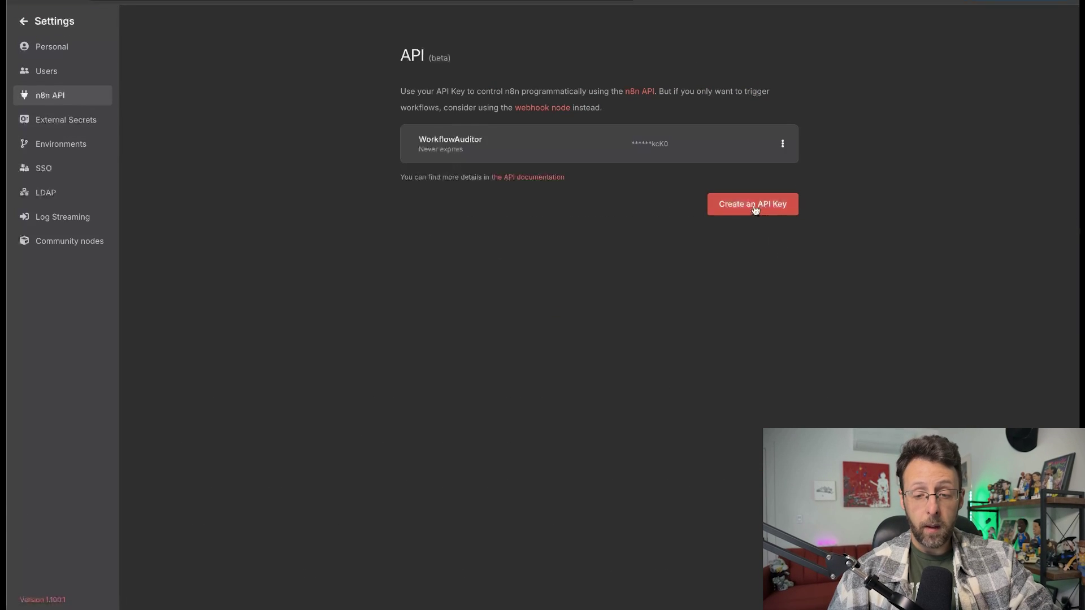
# Create an API key labelled "N8N MCP" with a 90-day expiration
pyautogui.click(755, 206)
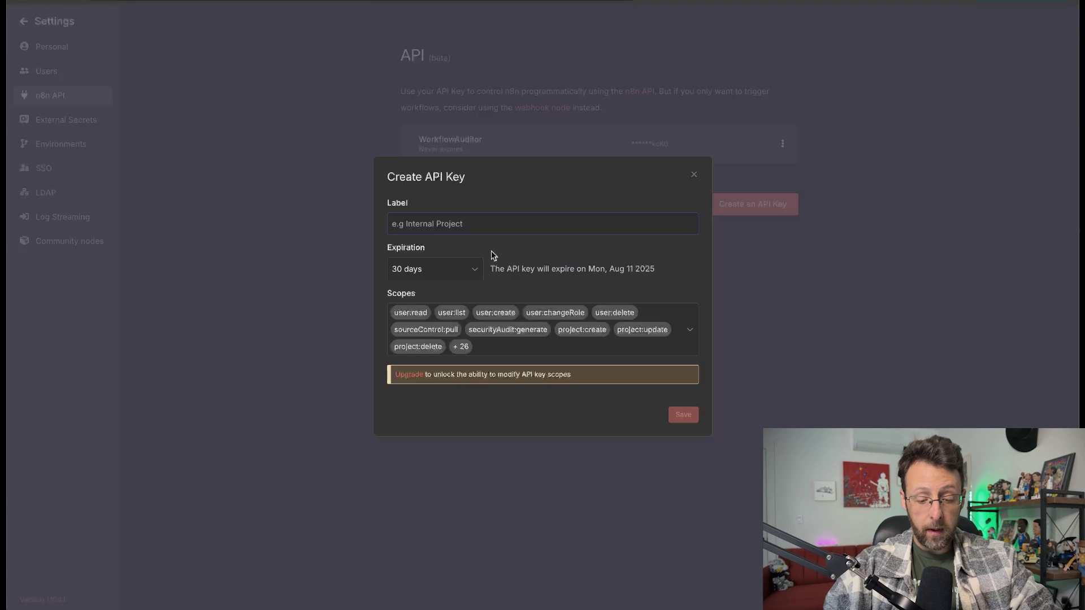
pyautogui.write('N8N MCP')
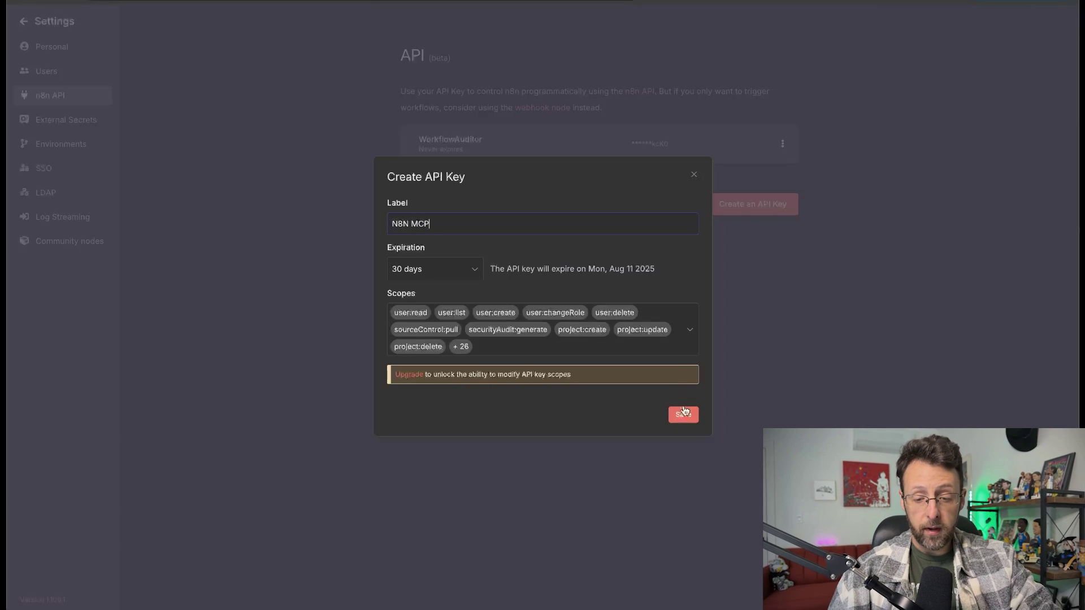
pyautogui.click(447, 271)
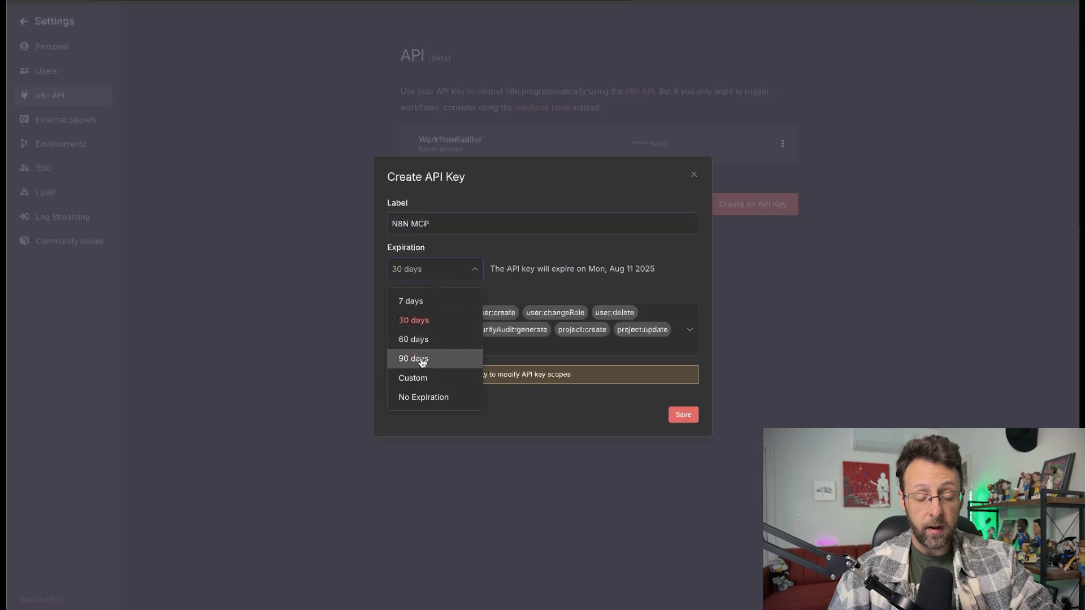
pyautogui.click(417, 358)
pyautogui.click(689, 416)
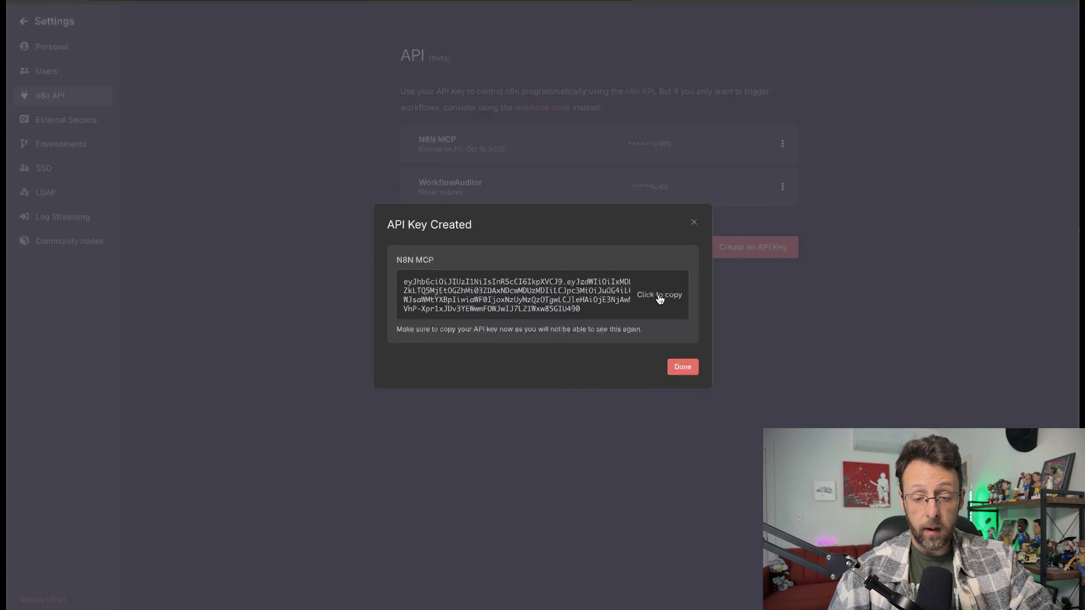
# Replace the placeholder N8N_API_KEY value in TextEdit's config file with the new API key
pyautogui.press('super+Tab')
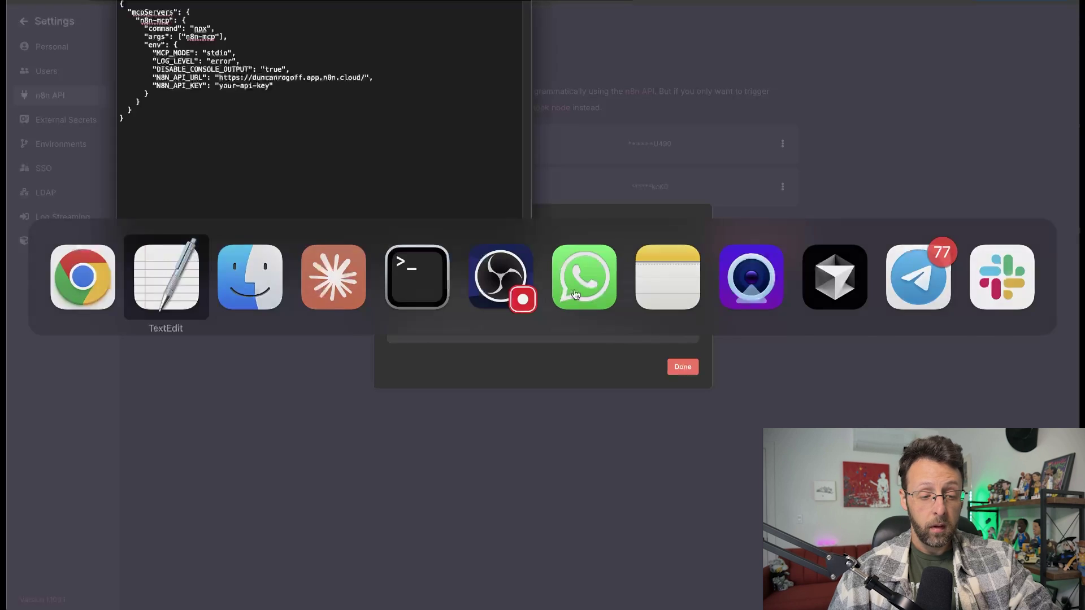
pyautogui.moveTo(219, 88); pyautogui.dragTo(272, 86)
pyautogui.press('super+v')
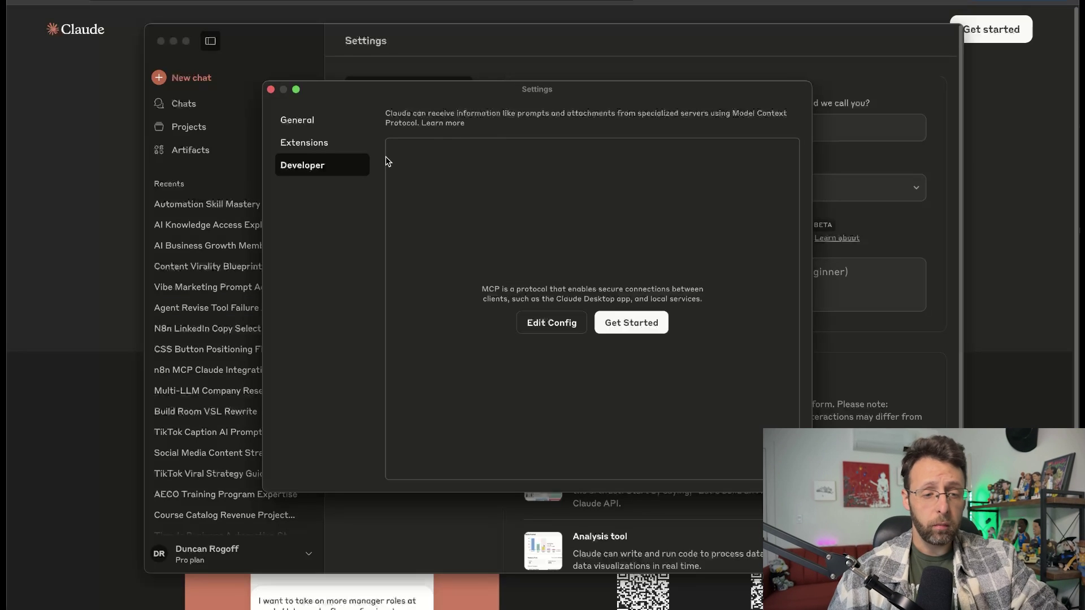
# Restart Claude Desktop and review the n8n-mcp connector's tools in the new chat
pyautogui.press('super+q')
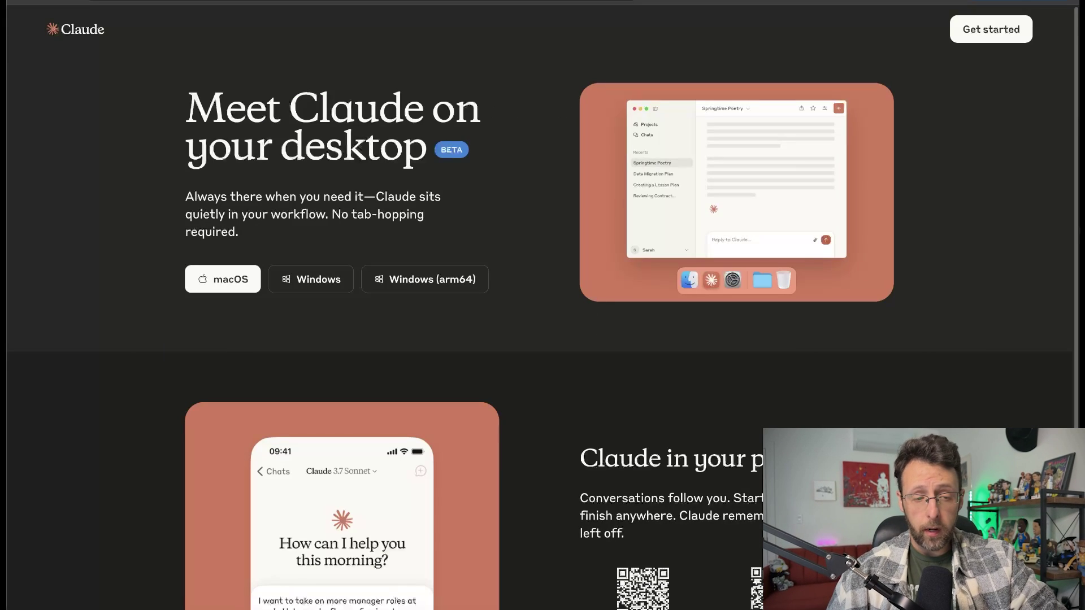
pyautogui.click(651, 606)
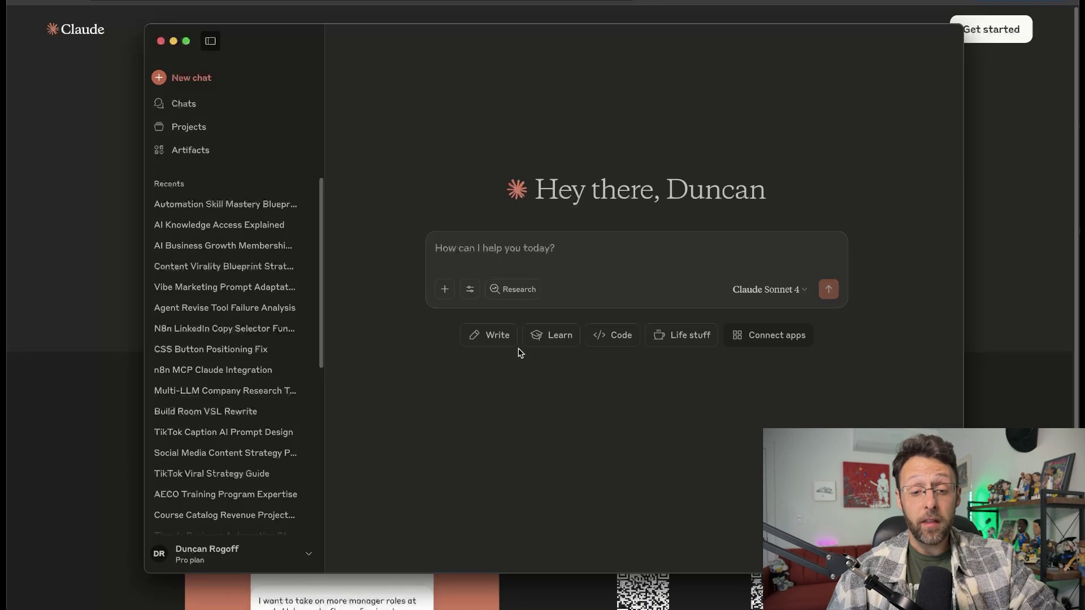
pyautogui.click(470, 289)
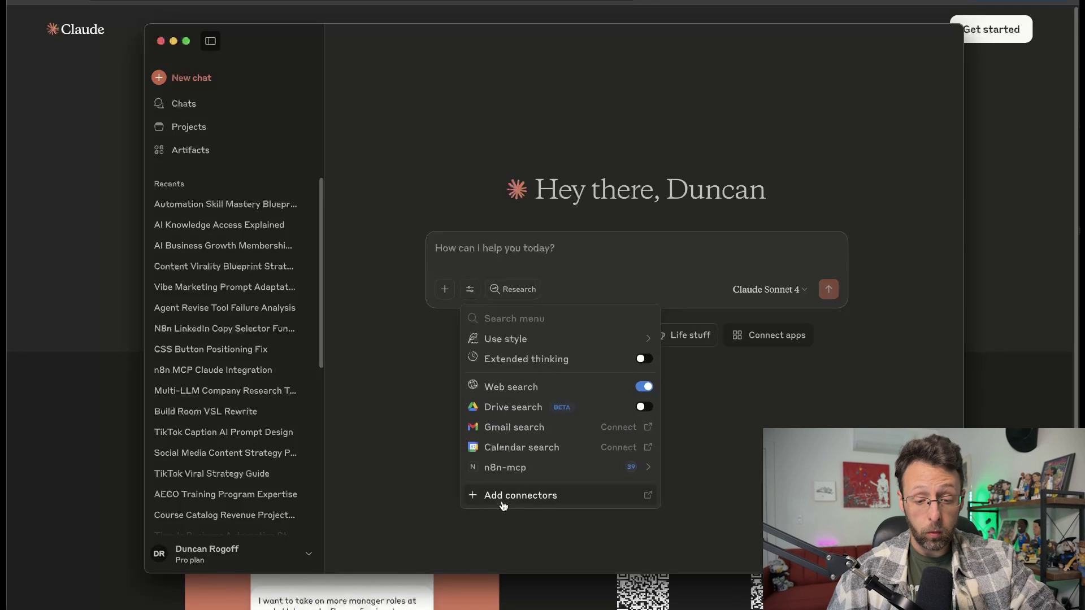
pyautogui.click(511, 469)
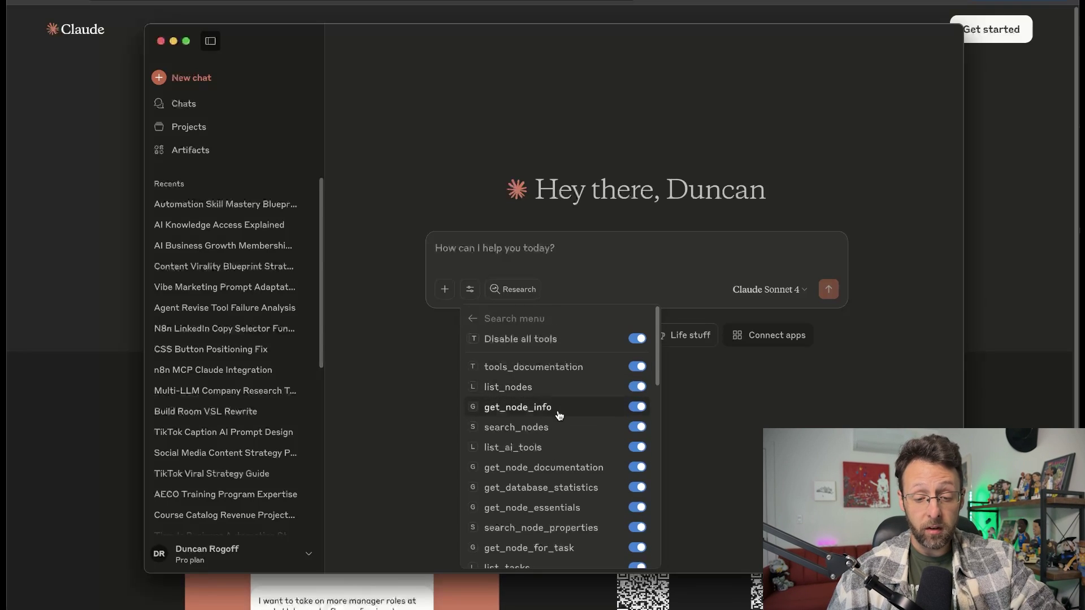
pyautogui.scroll(-3, 548, 414)
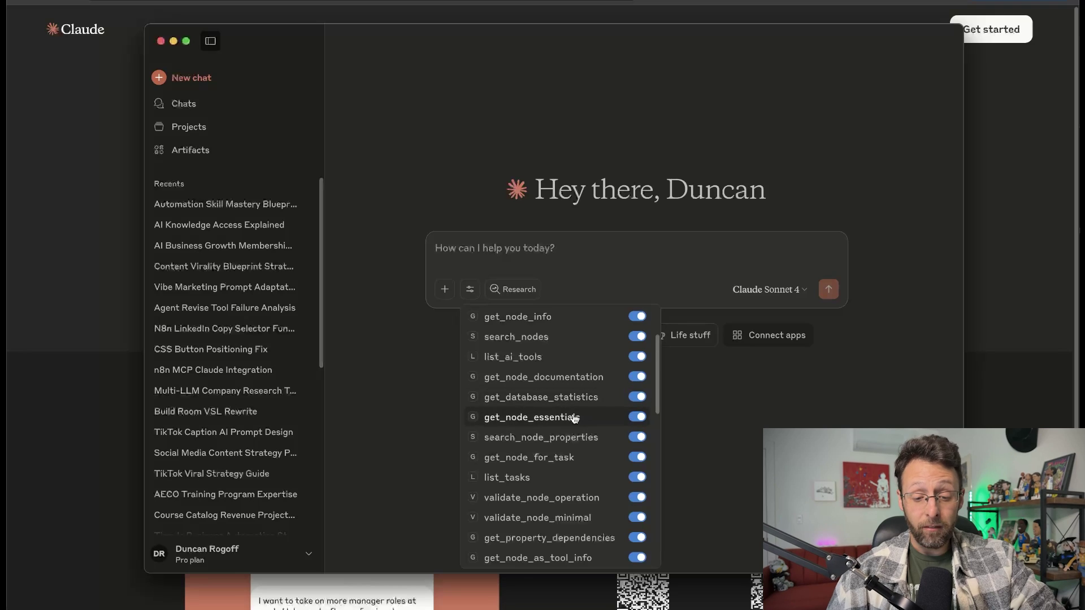
pyautogui.scroll(-6, 548, 416)
# Switch to the n8n-mcp README on GitHub and examine its Claude Project Setup section with the enhanced system instructions
pyautogui.scroll(-10, 537, 437)
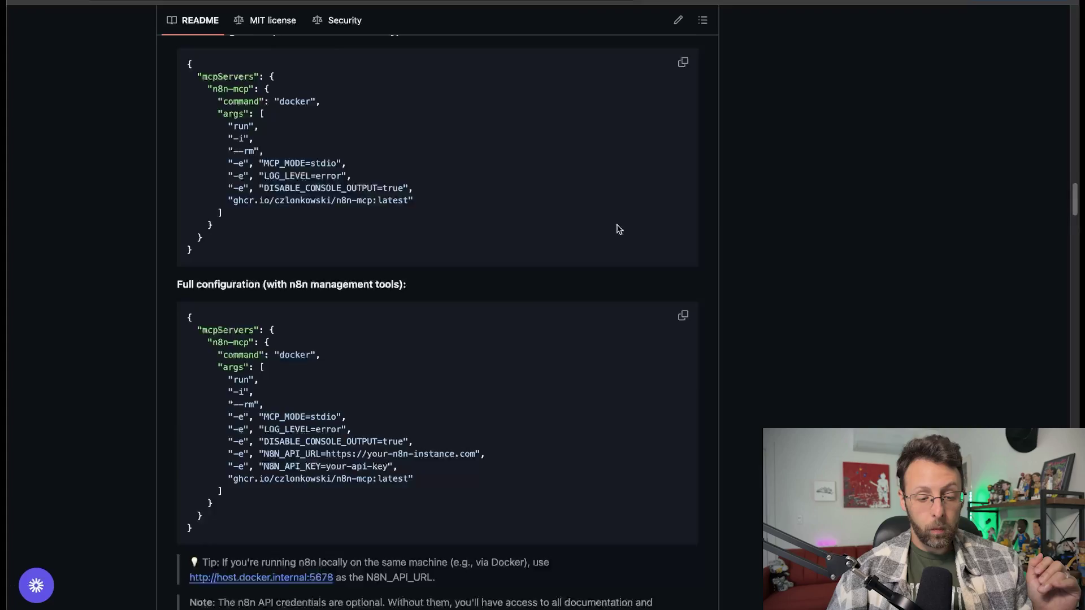
pyautogui.scroll(-10, 617, 228)
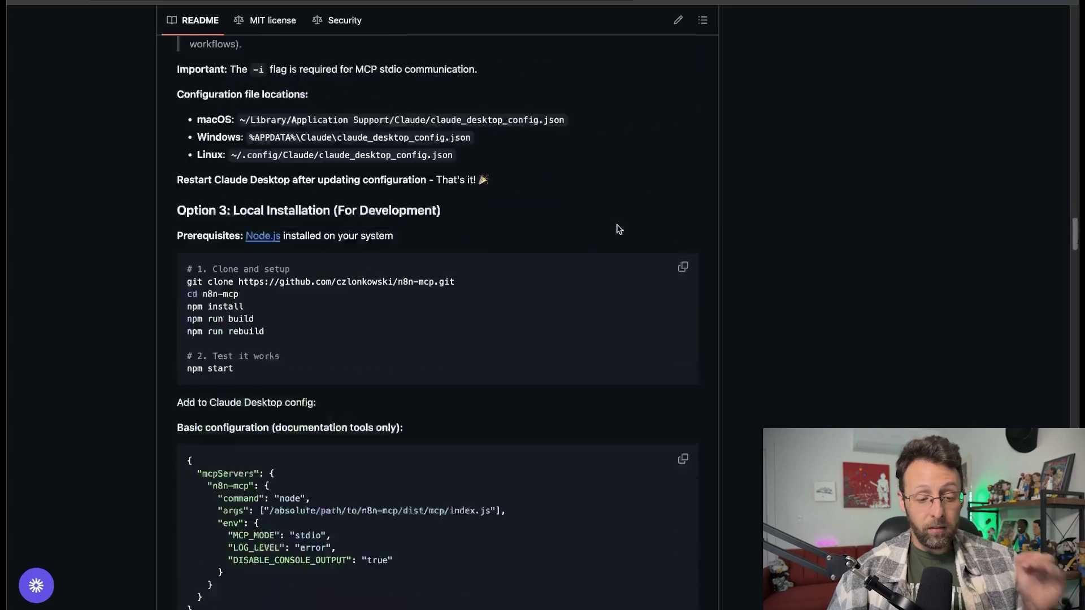
pyautogui.scroll(-15, 617, 227)
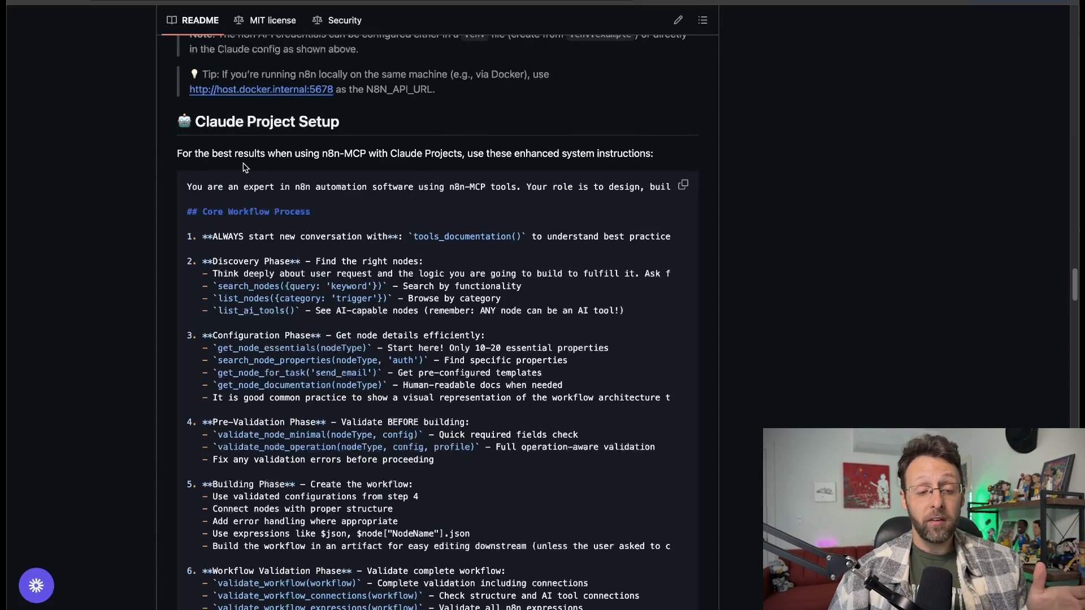
pyautogui.scroll(2, 244, 167)
pyautogui.scroll(-13, 226, 192)
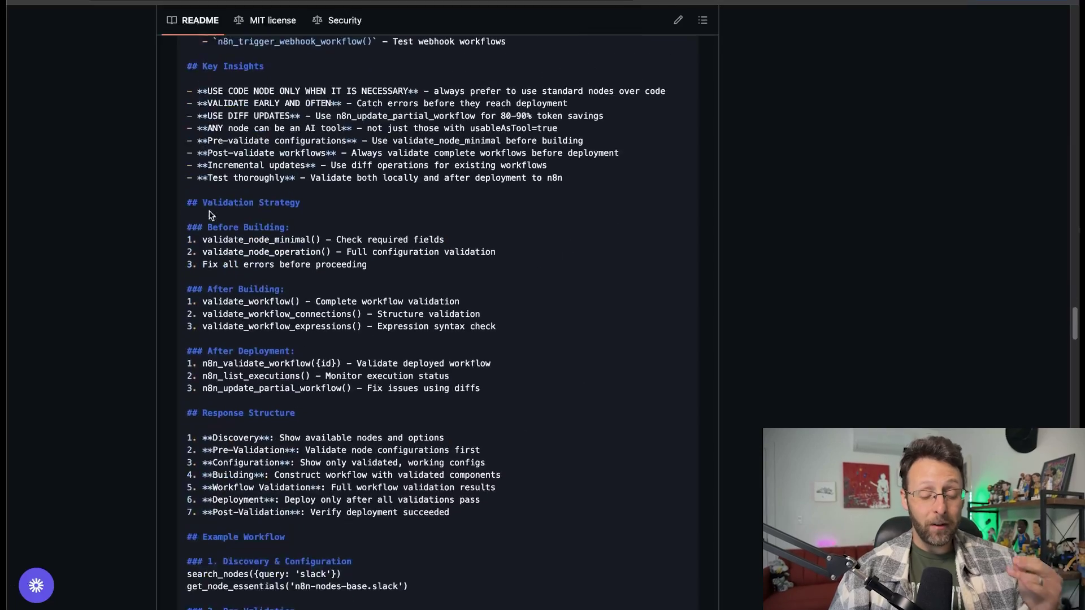
pyautogui.scroll(-10, 208, 215)
pyautogui.scroll(10, 209, 215)
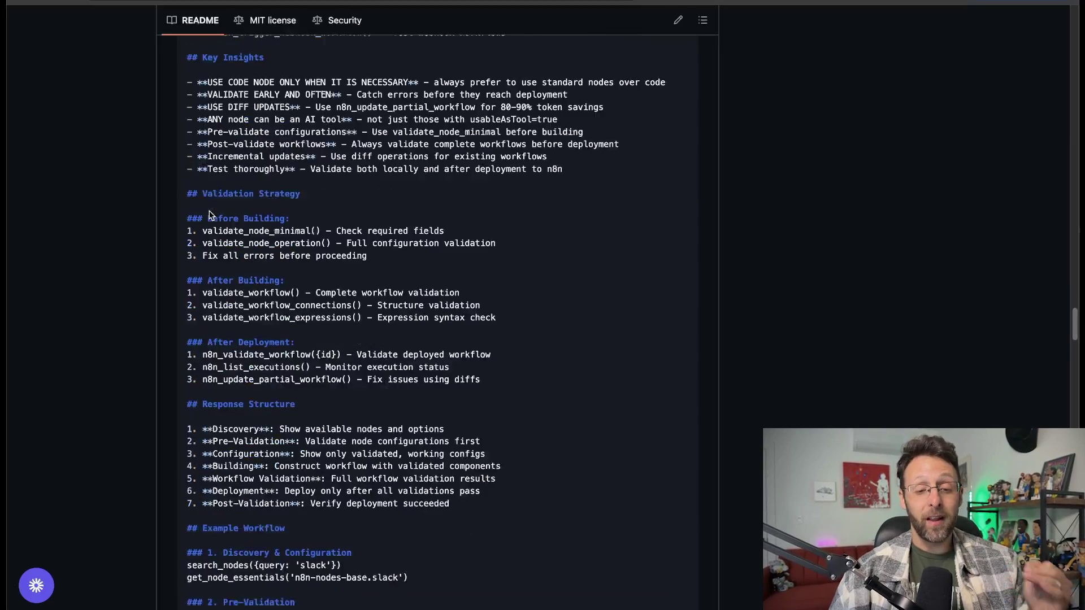
pyautogui.scroll(12, 209, 214)
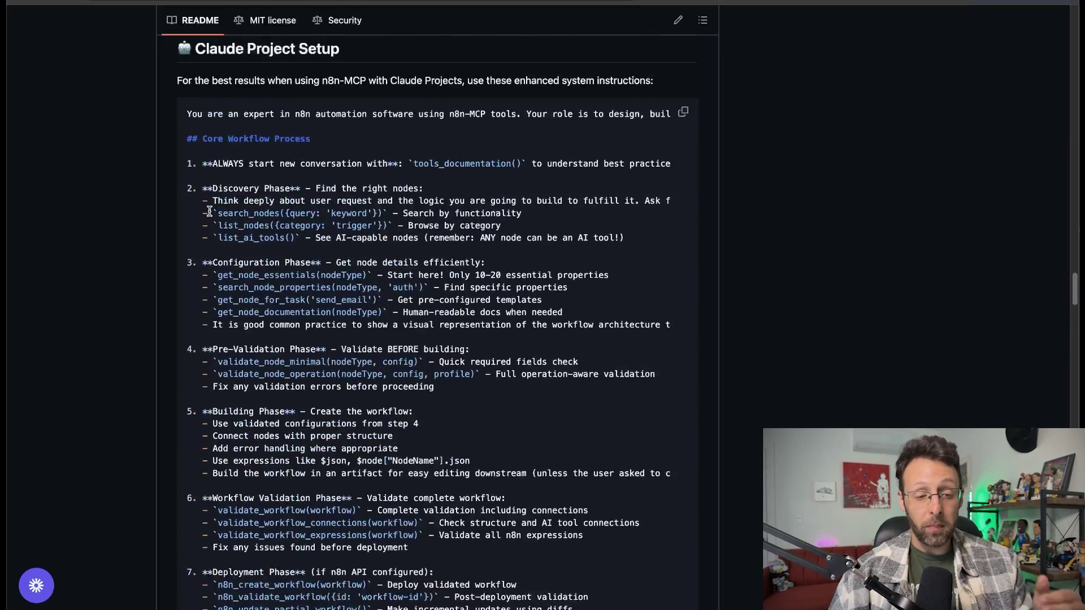
pyautogui.scroll(4, 209, 211)
pyautogui.scroll(-2, 208, 209)
pyautogui.scroll(-2, 440, 226)
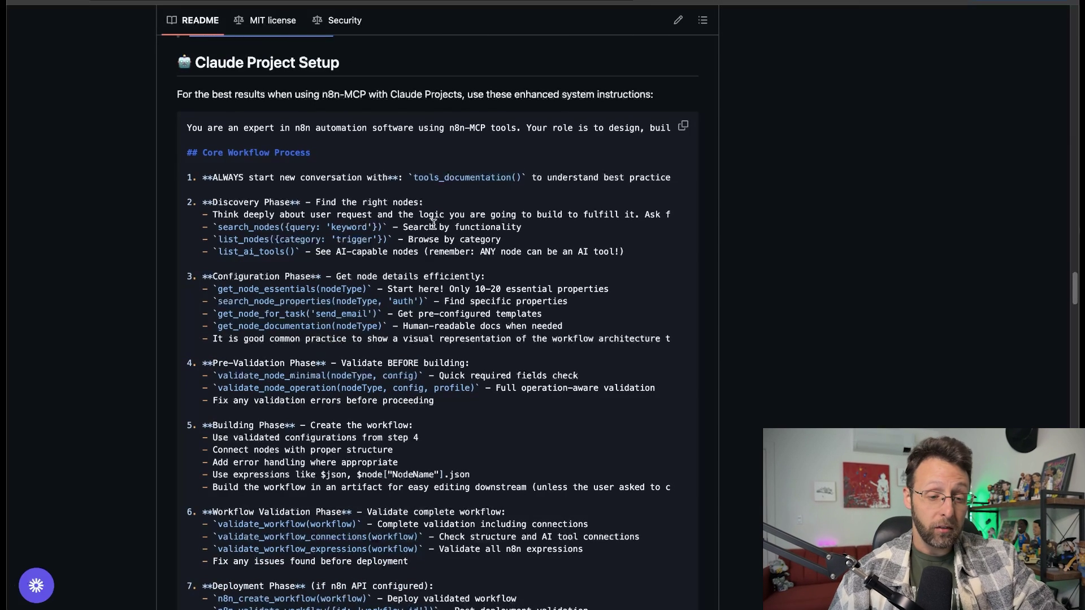
# Highlight and read the system instructions' opening role, the tools_documentation() rule and the Discovery Phase
pyautogui.moveTo(290, 128); pyautogui.dragTo(536, 128)
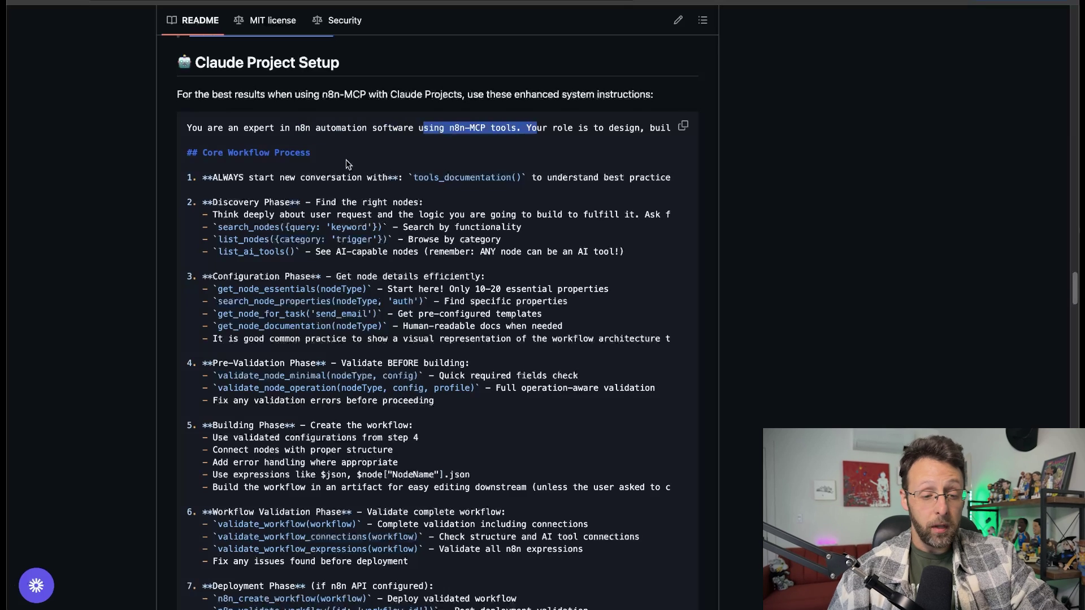
pyautogui.scroll(-1, 347, 164)
pyautogui.moveTo(255, 132); pyautogui.dragTo(442, 144)
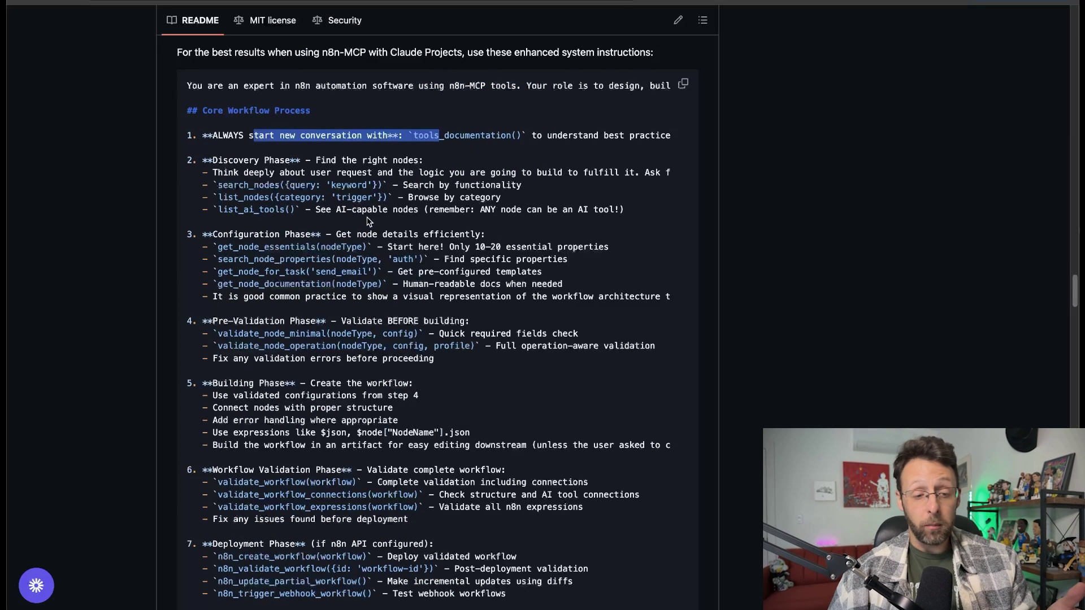
pyautogui.scroll(-1, 367, 220)
pyautogui.moveTo(221, 127); pyautogui.dragTo(339, 127)
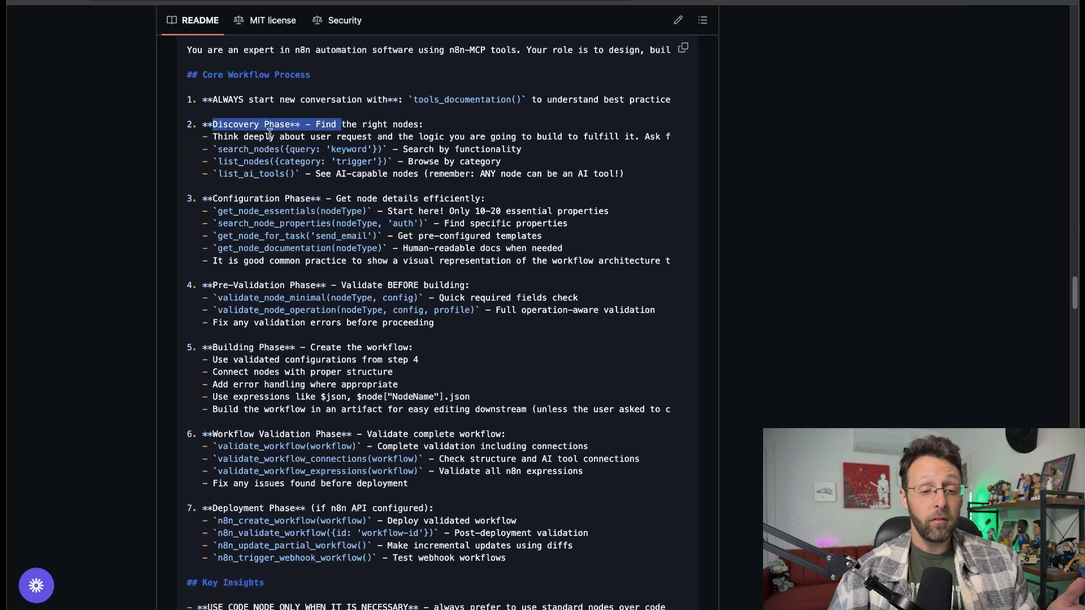
pyautogui.moveTo(248, 138); pyautogui.dragTo(495, 139)
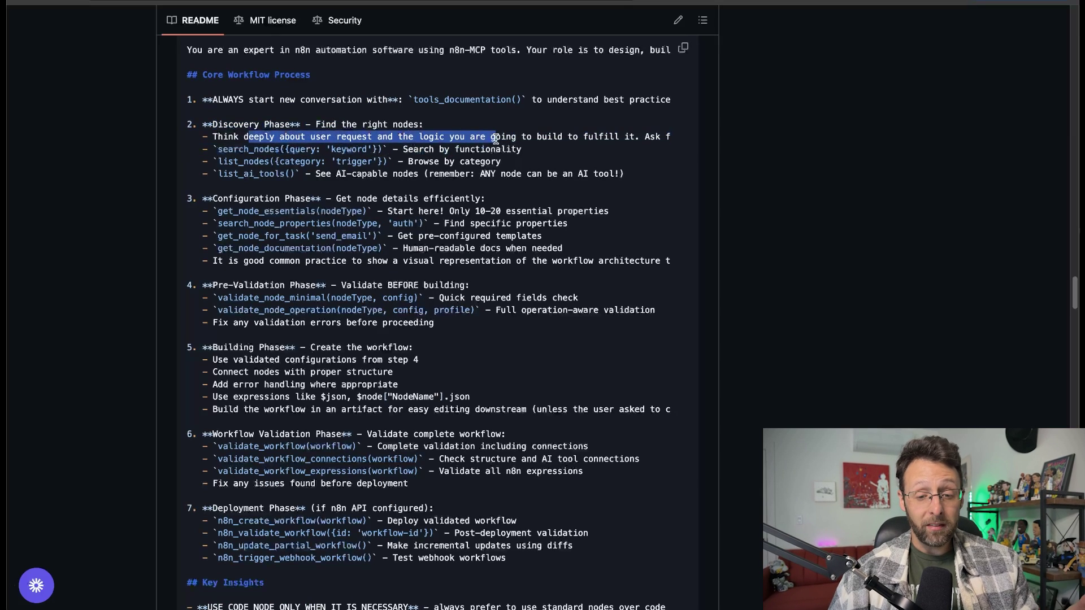
pyautogui.moveTo(299, 149); pyautogui.dragTo(343, 171)
pyautogui.scroll(-2, 345, 189)
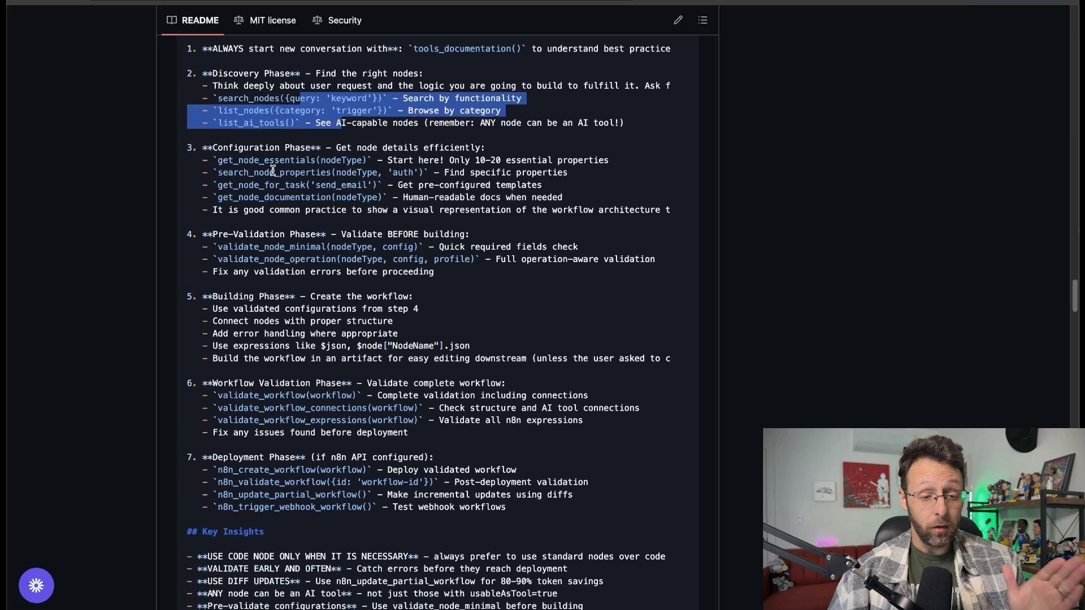
# Highlight and read the system instructions' phases from Configuration through Deployment
pyautogui.moveTo(238, 148); pyautogui.dragTo(462, 147)
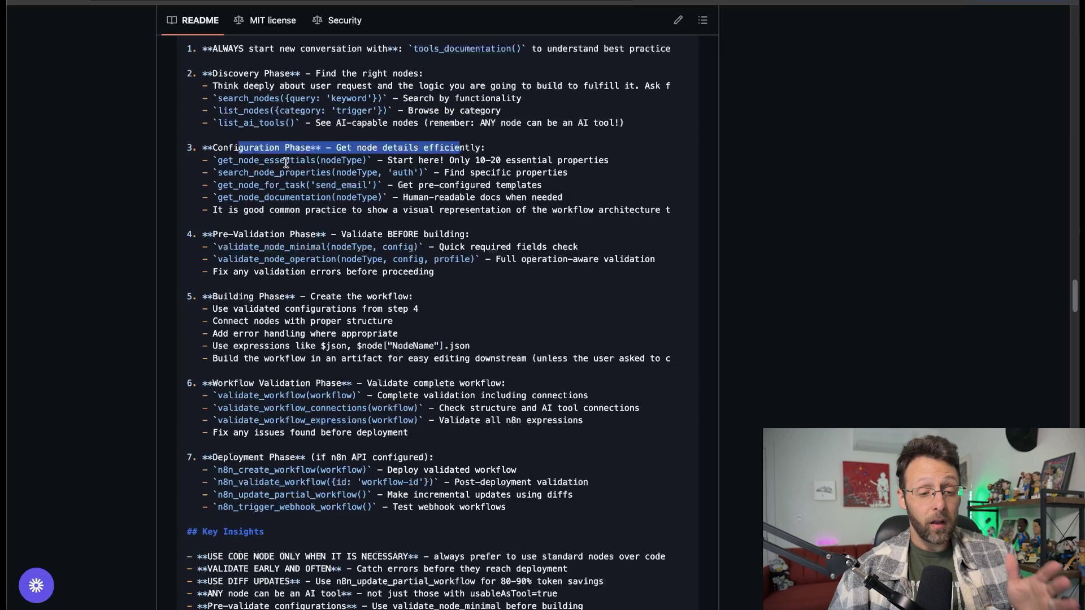
pyautogui.moveTo(315, 234); pyautogui.dragTo(411, 258)
pyautogui.scroll(-2, 448, 284)
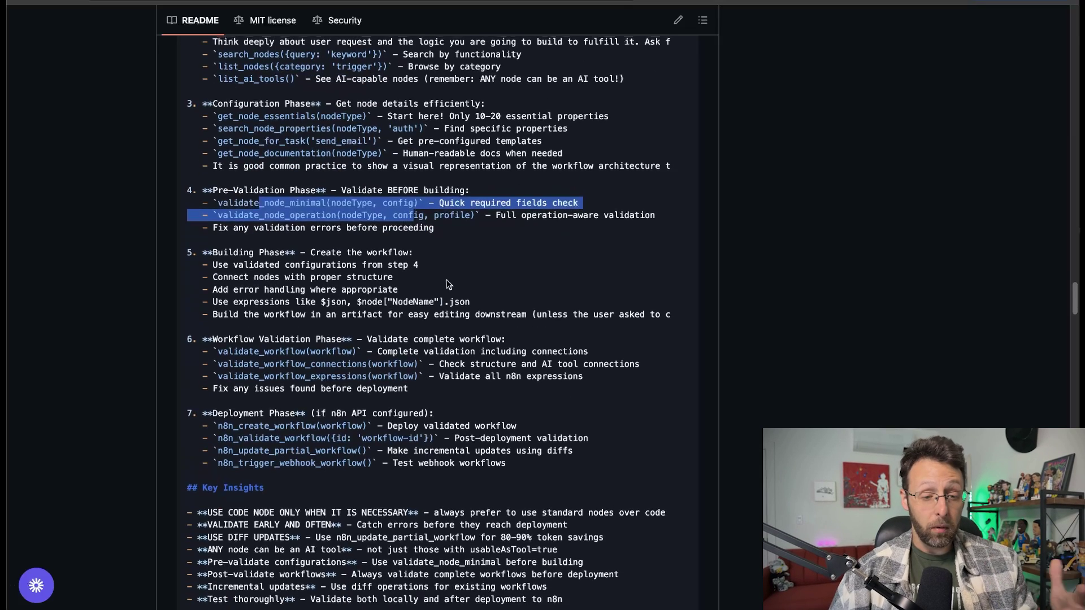
pyautogui.scroll(-2, 448, 284)
pyautogui.moveTo(217, 210); pyautogui.dragTo(385, 247)
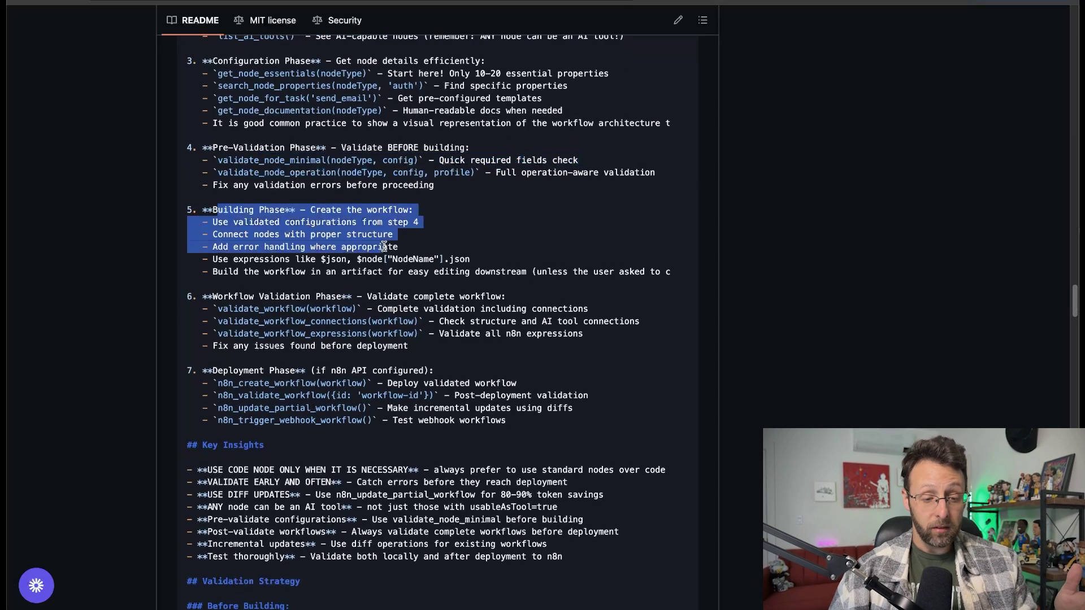
pyautogui.scroll(-3, 384, 247)
pyautogui.moveTo(249, 240)
pyautogui.mouseDown()
pyautogui.moveTo(529, 263)
pyautogui.moveTo(203, 277)
pyautogui.moveTo(232, 237)
pyautogui.mouseUp()
pyautogui.scroll(-2, 529, 260)
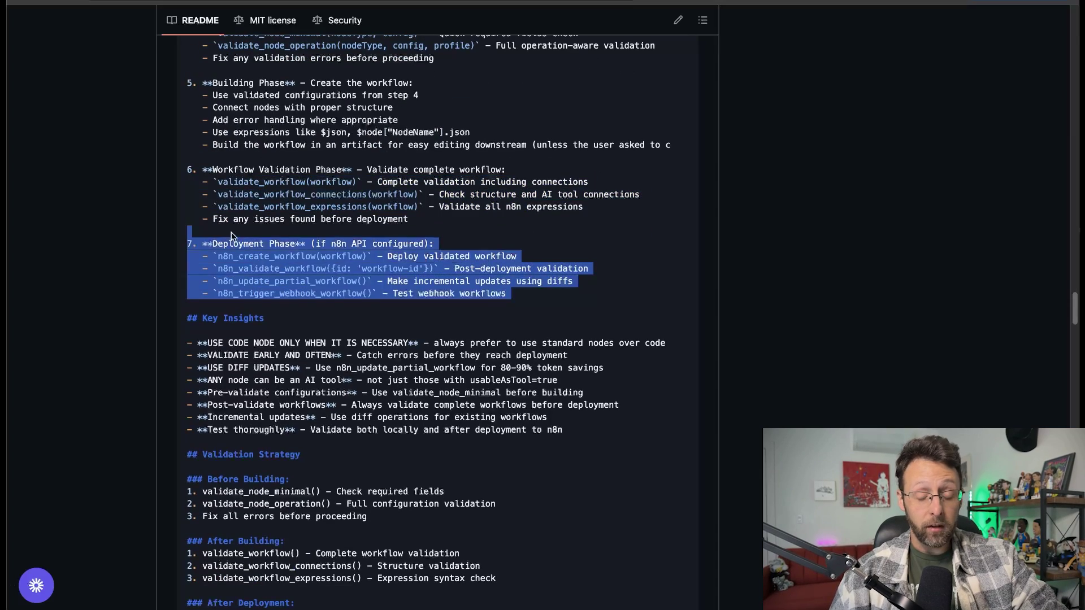
# Look over the rest of the Claude Project Setup instructions and copy the whole block
pyautogui.scroll(-8, 565, 325)
pyautogui.scroll(-10, 293, 204)
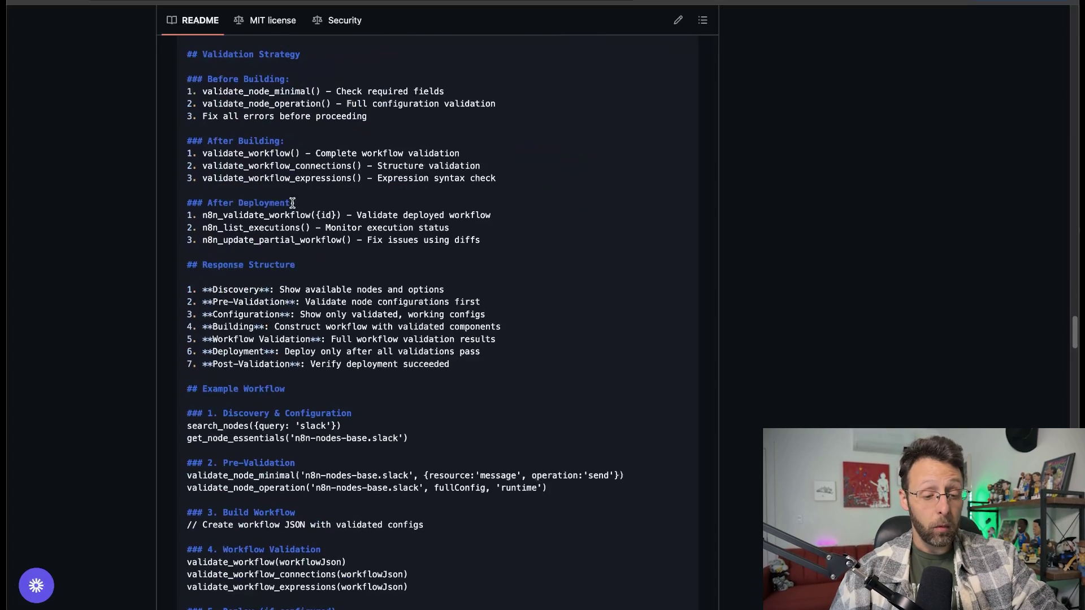
pyautogui.scroll(-7, 304, 261)
pyautogui.scroll(20, 304, 260)
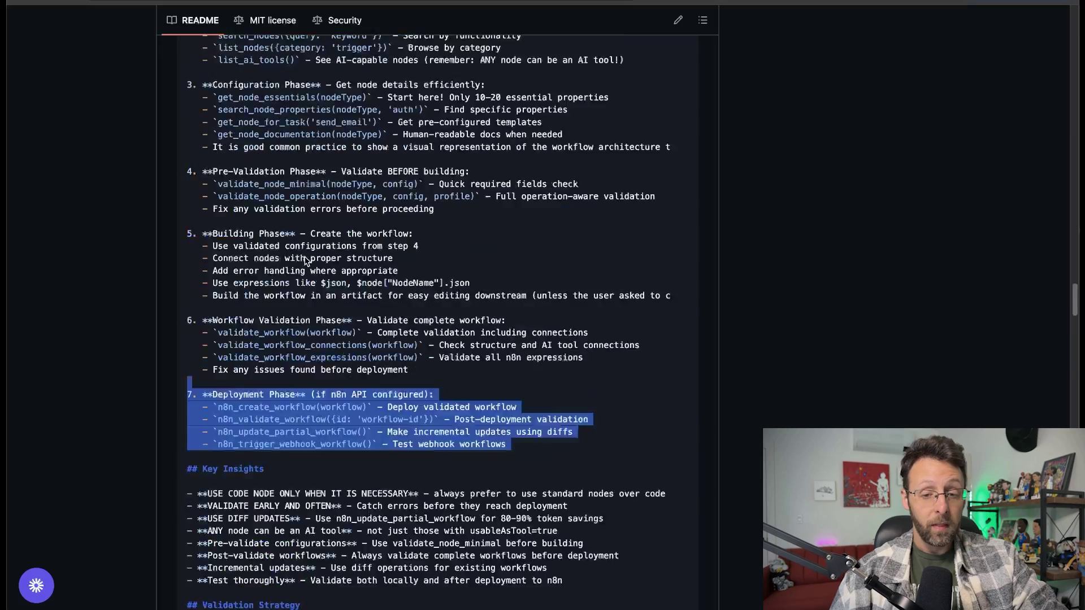
pyautogui.click(683, 317)
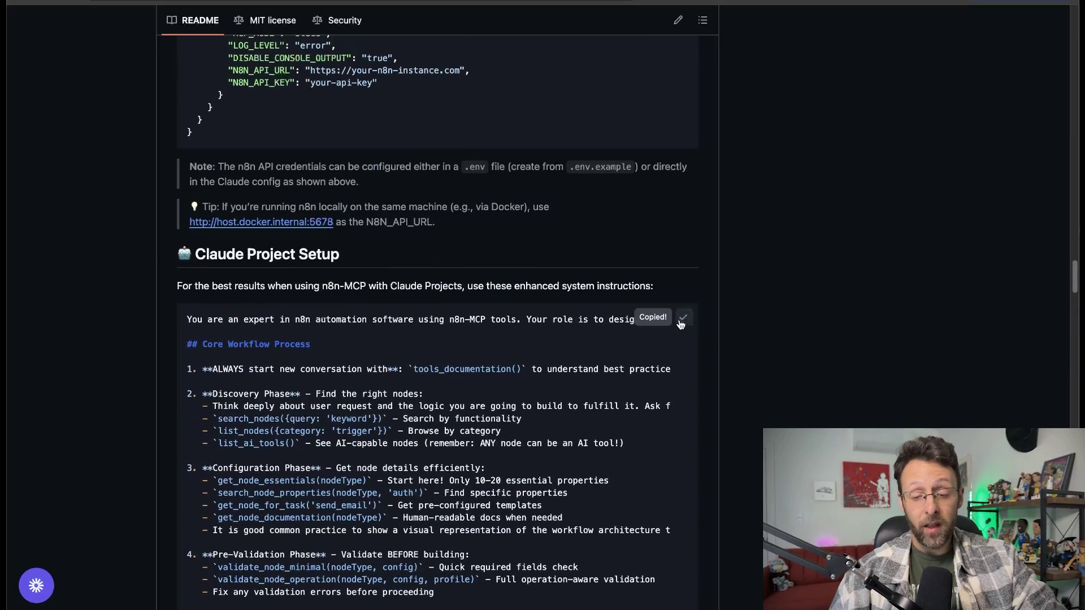
# Switch to Claude Desktop and create a personal project named "N8N MCP"
pyautogui.press('super+Tab')
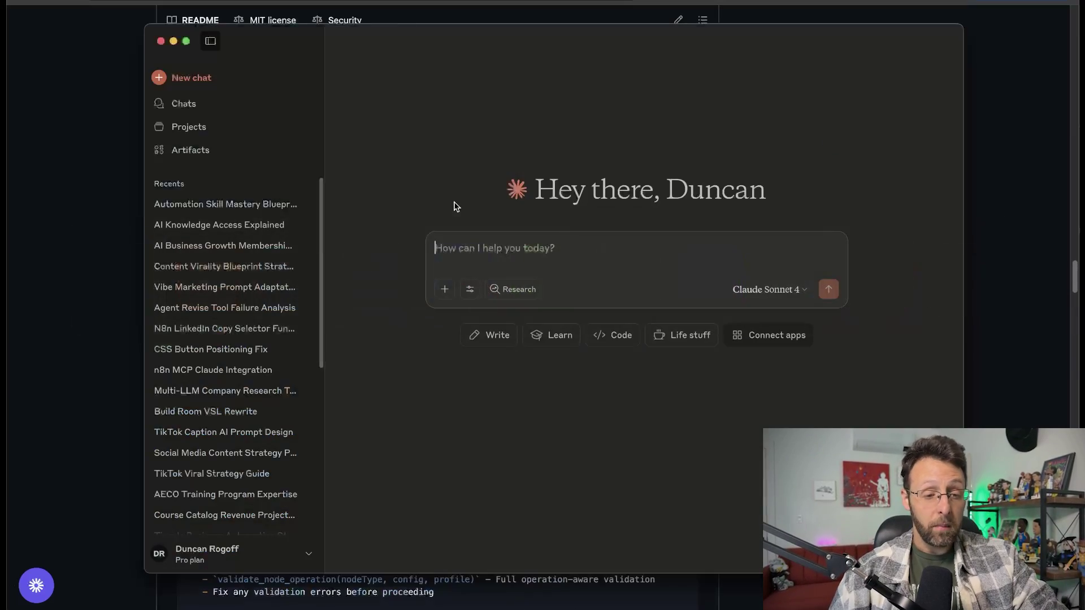
pyautogui.click(194, 131)
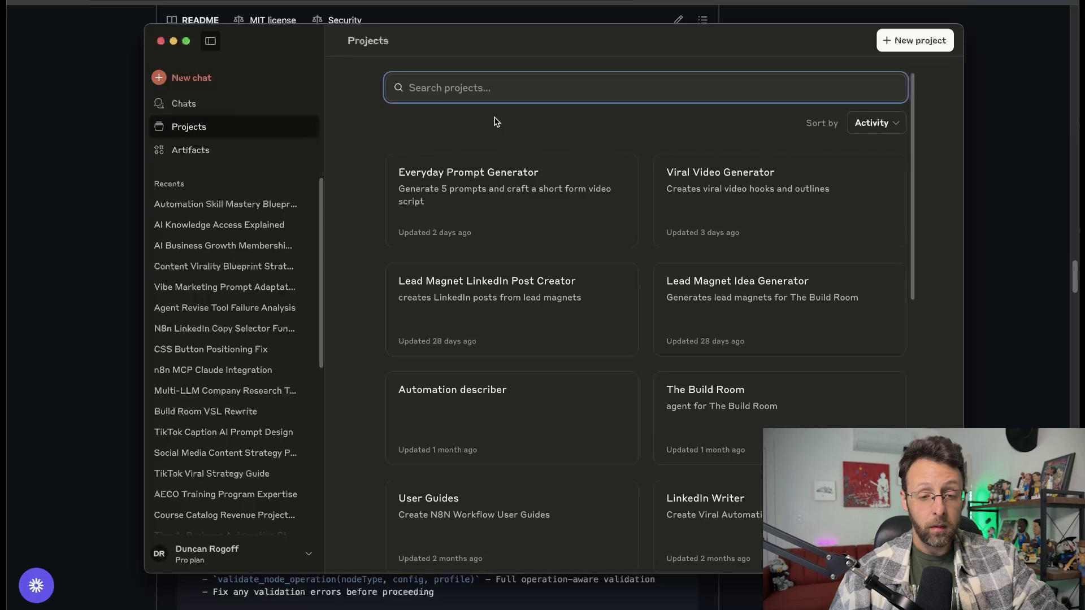
pyautogui.click(915, 40)
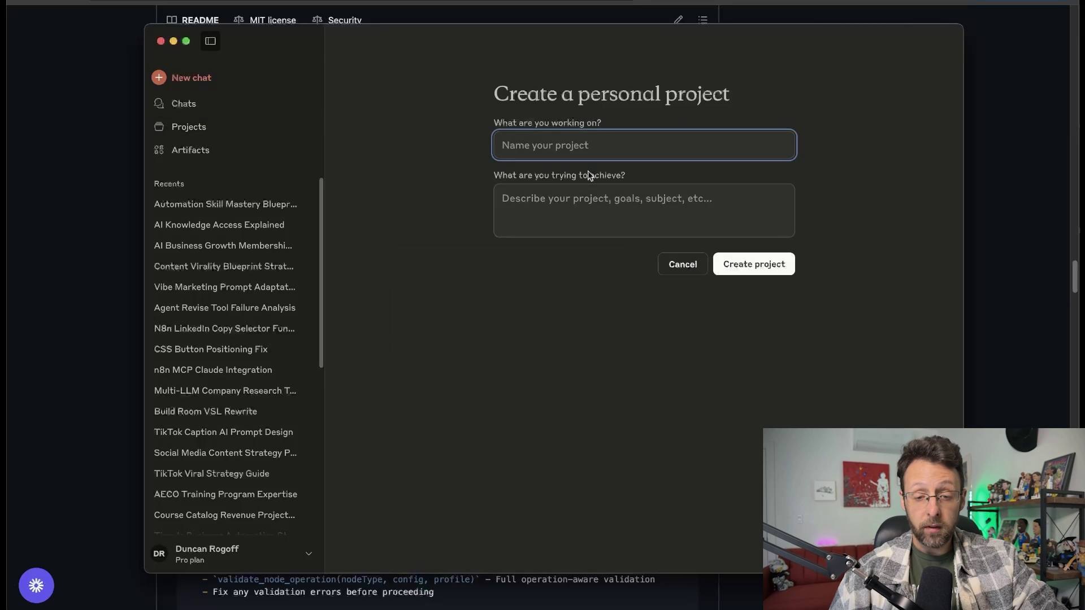
pyautogui.write('N8N MCP')
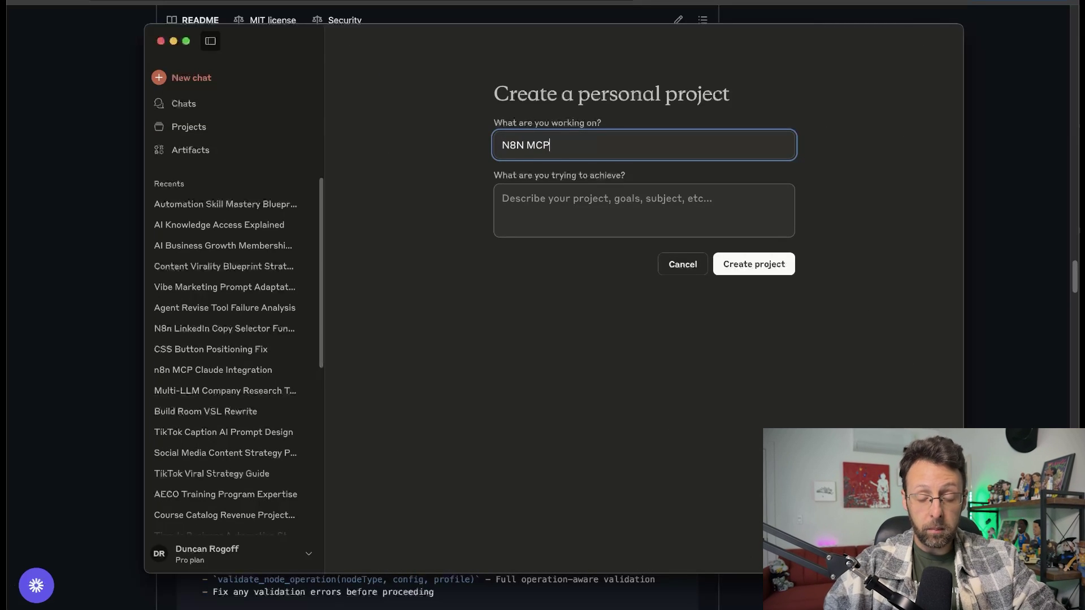
pyautogui.click(749, 264)
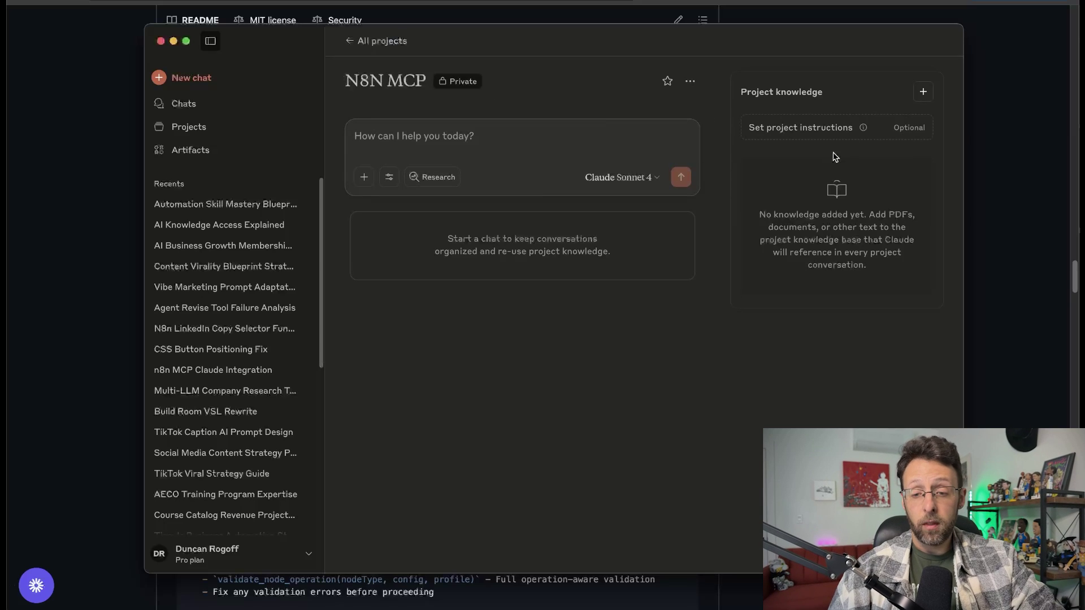
# Set the project instructions to the copied n8n-mcp system instructions and save them
pyautogui.click(911, 130)
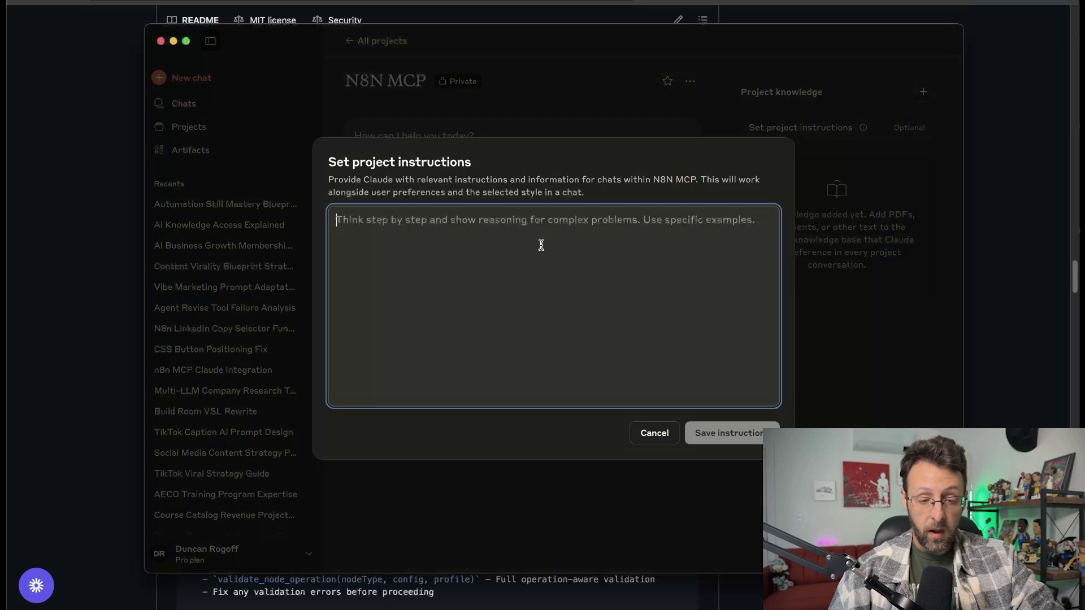
pyautogui.press('super+v')
pyautogui.scroll(-5, 613, 375)
pyautogui.click(729, 433)
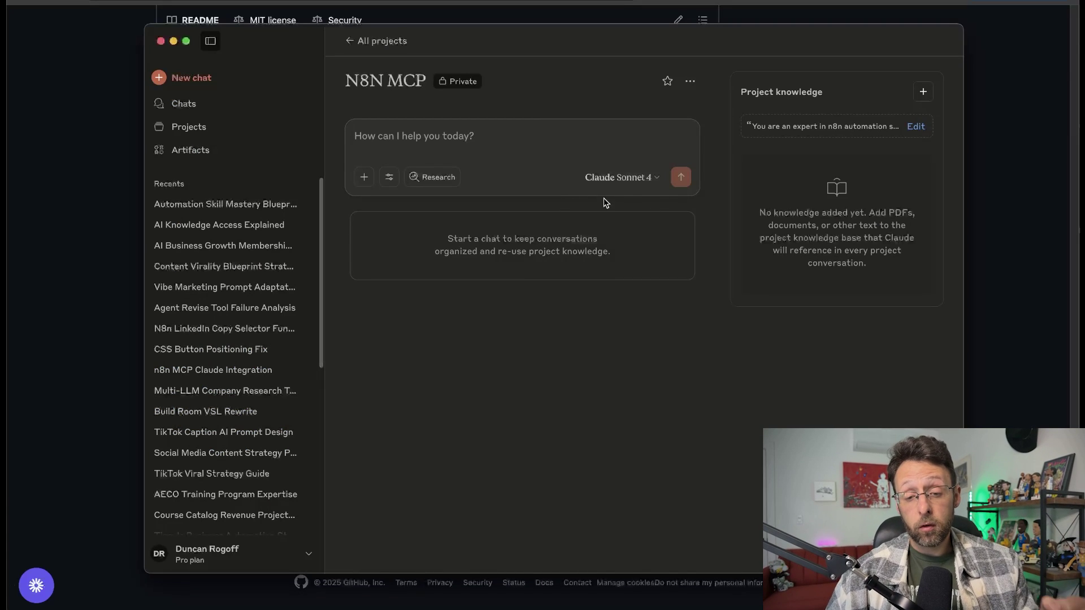
# Choose Claude Sonnet 4 as the project's chat model and hide the sidebar
pyautogui.click(612, 177)
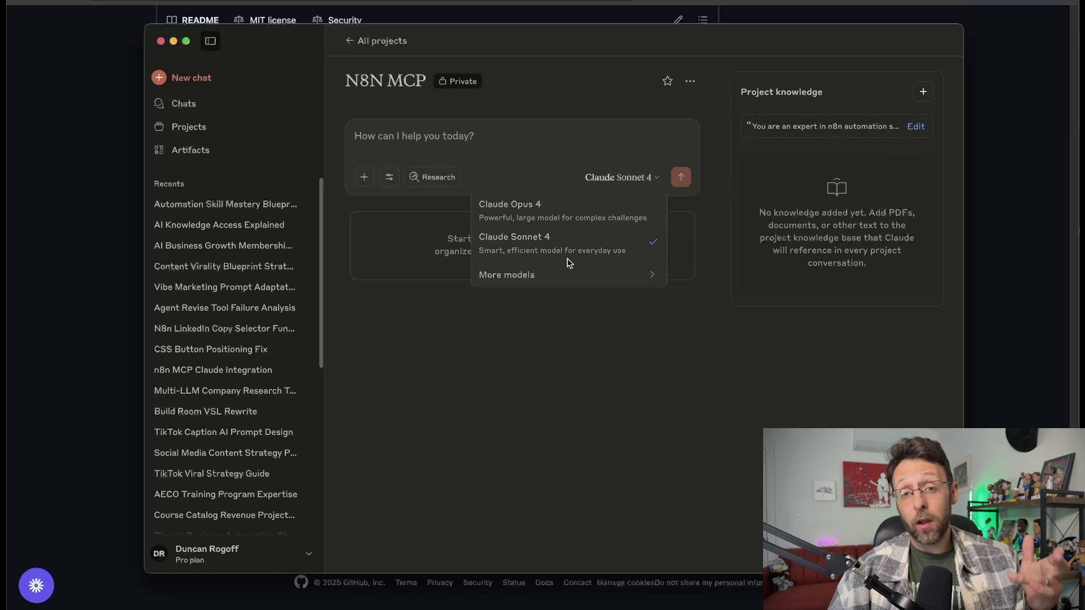
pyautogui.click(557, 237)
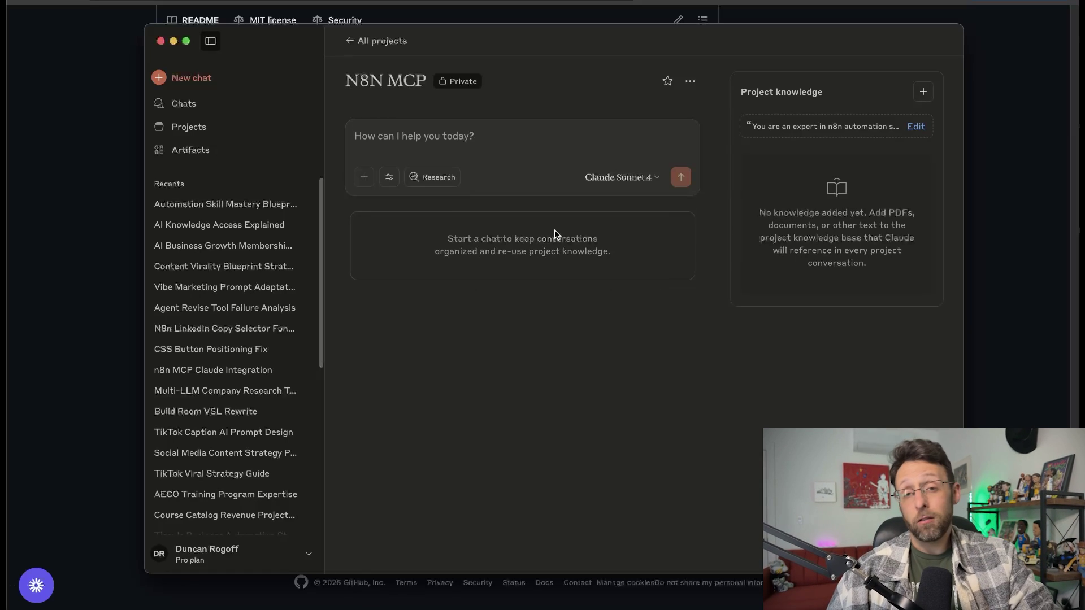
pyautogui.press('super+period')
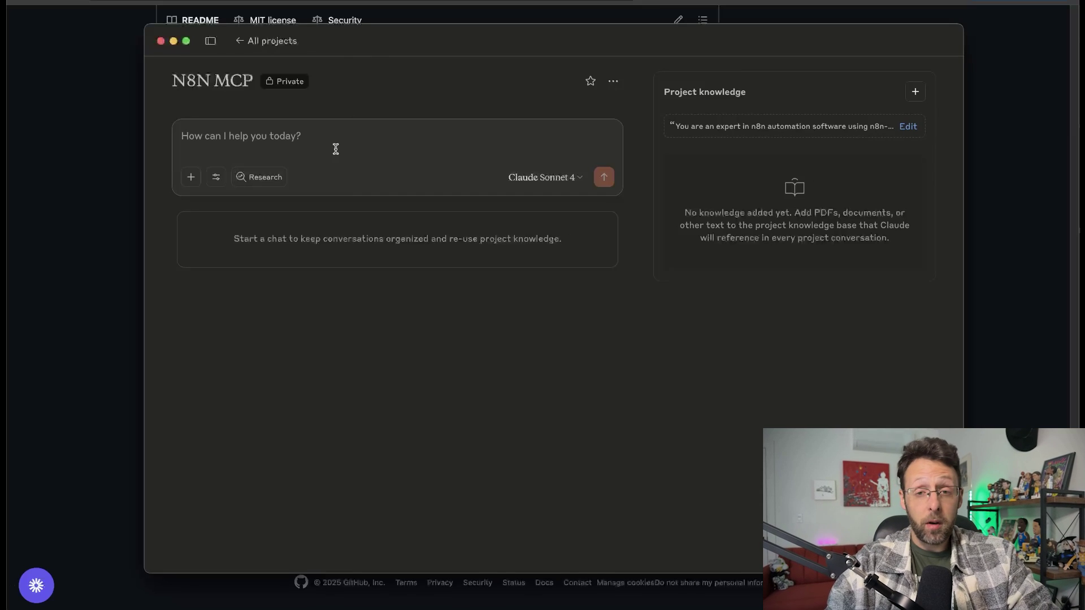
# Begin the prompt with "an automation to scrape the reddit subreddit r/n8n for top posts in the last 7 days then use chatgpt to identify"
pyautogui.write('an automation ')
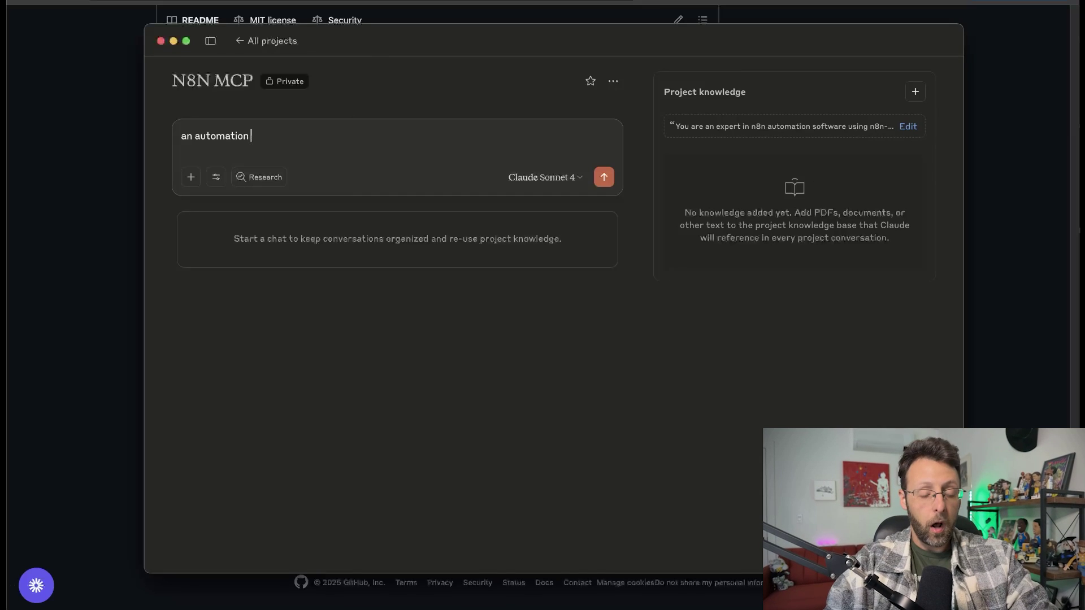
pyautogui.write('to scrape t')
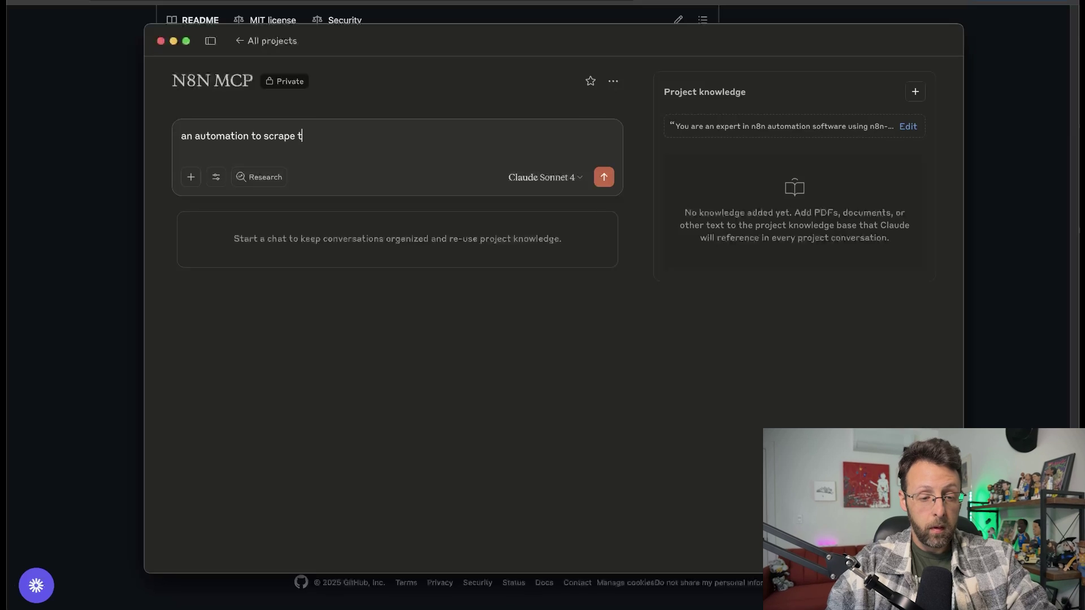
pyautogui.write('he reddit subreddit r/n8n')
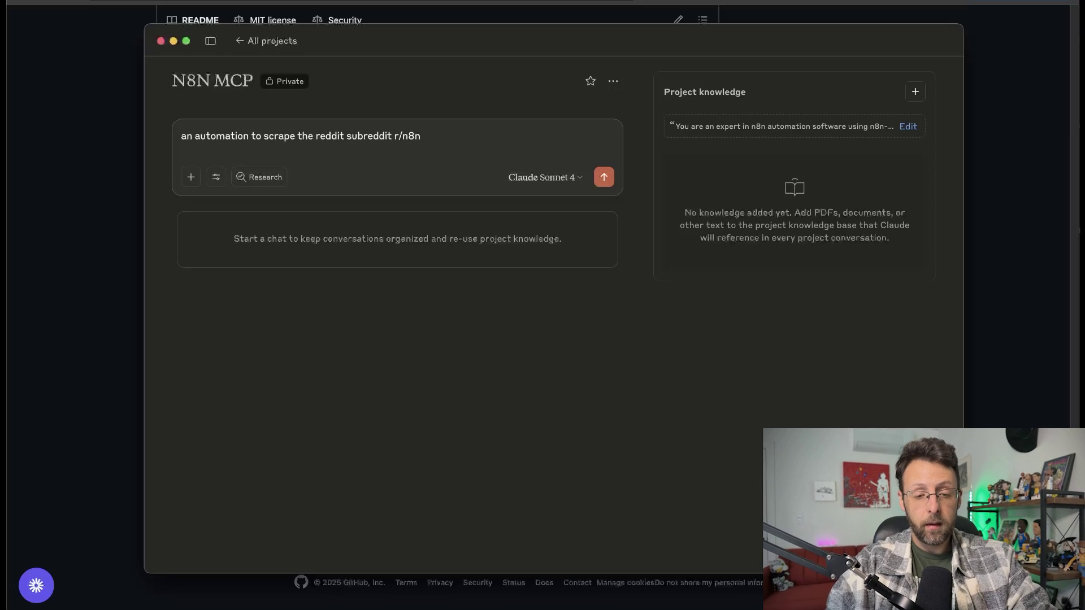
pyautogui.write(' for posts in the')
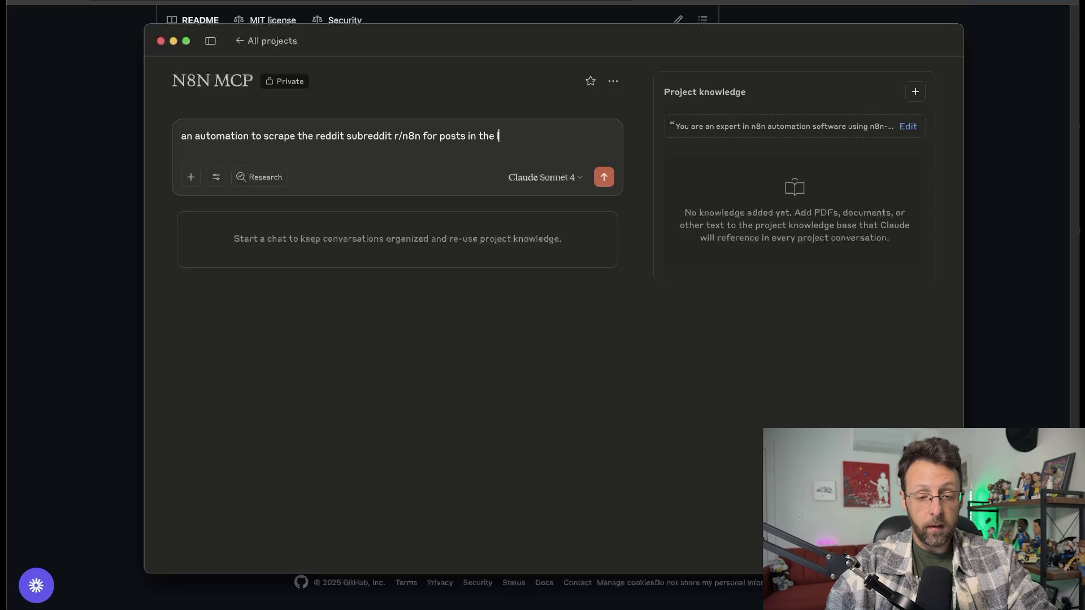
pyautogui.write(' last 7 days then use ')
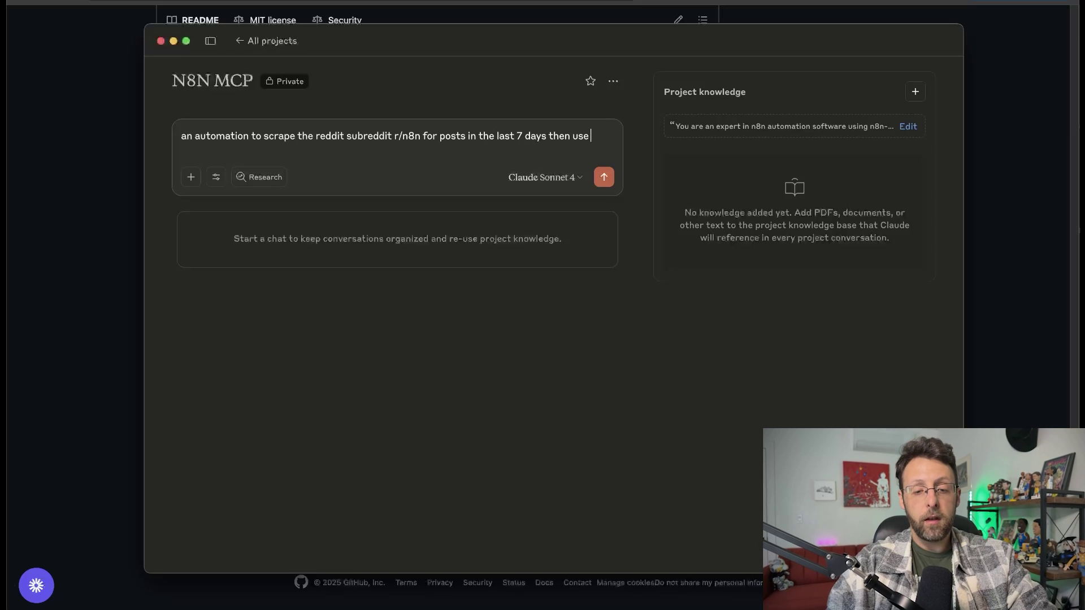
pyautogui.write('chatgpt to identify')
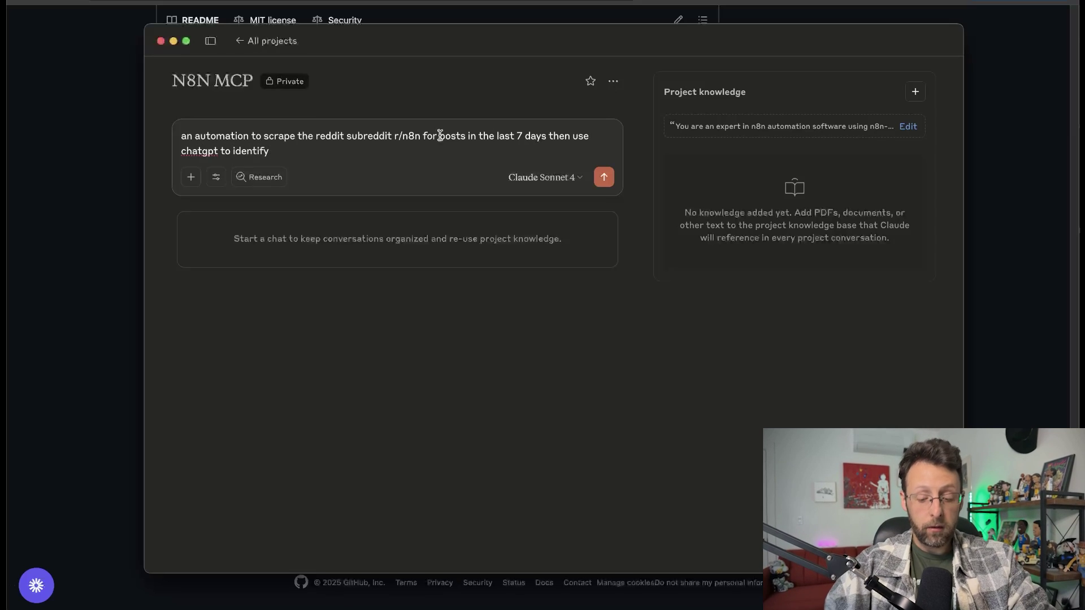
pyautogui.click(441, 136)
pyautogui.write('top ')
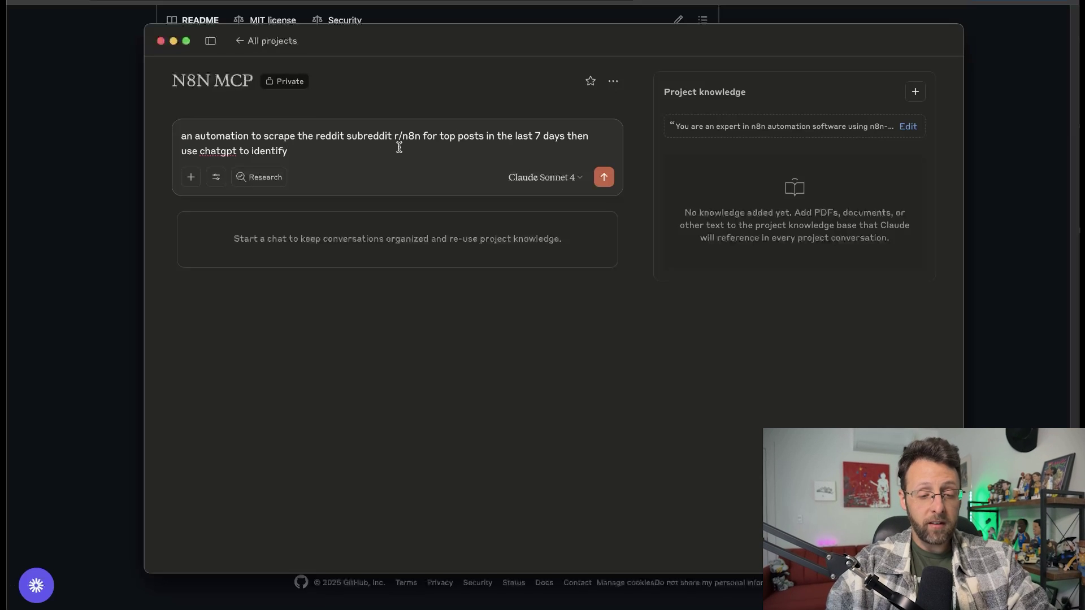
# Complete the prompt with "any interesting and unique automation builds then create suggestions for how we can enhance the builds" and send it
pyautogui.write(' any interesting and unique')
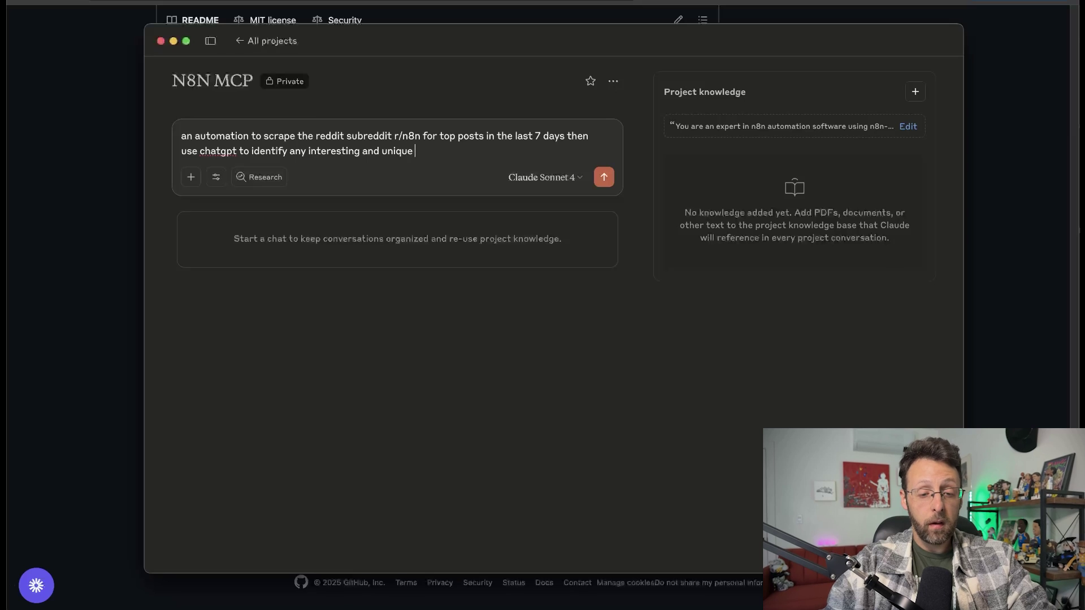
pyautogui.write('builds then create suggestio')
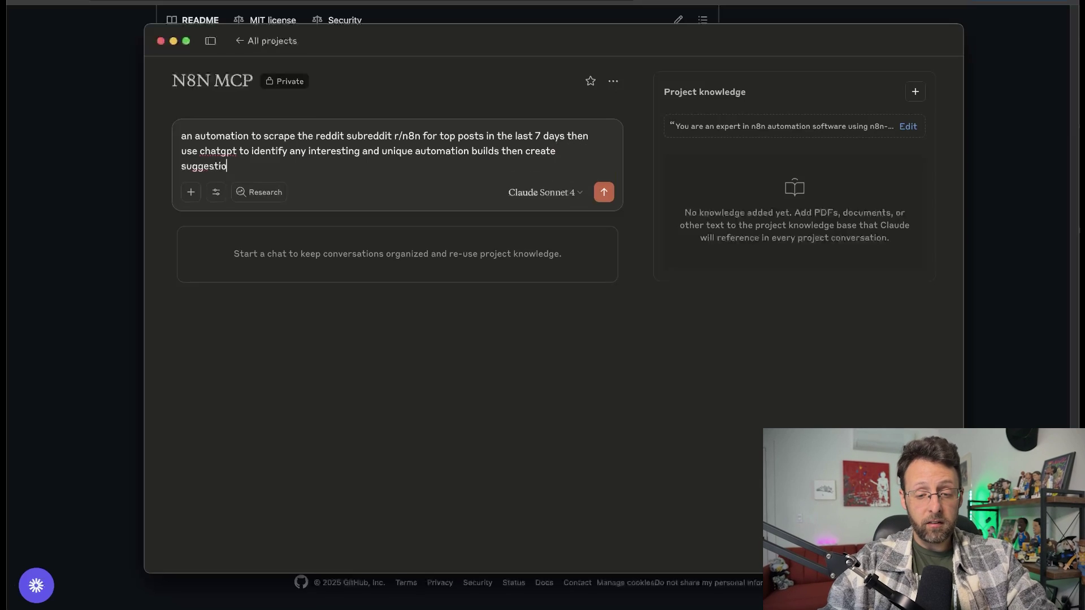
pyautogui.write('ns for how we can en')
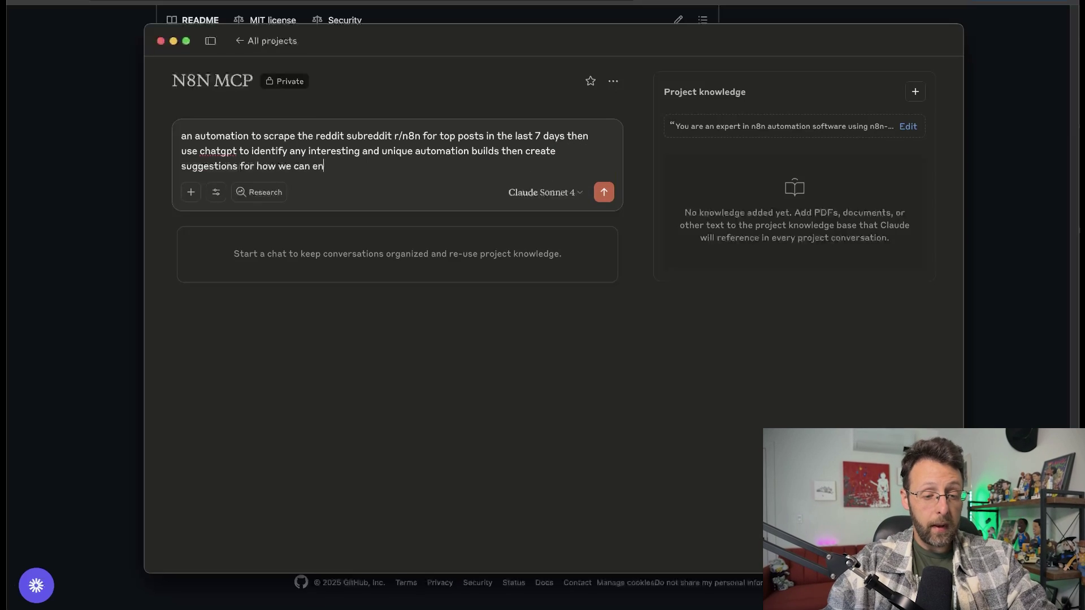
pyautogui.write('hance the builds')
pyautogui.press('Return')
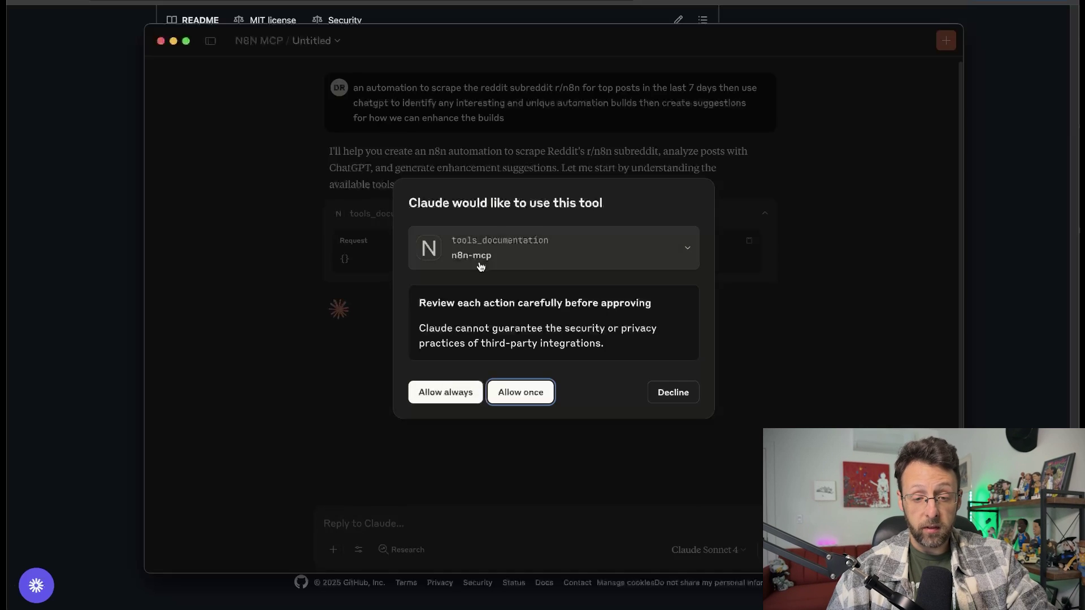
# Permanently allow Claude to use the n8n-mcp tools tools_documentation, search_nodes and get_node_essentials
pyautogui.click(436, 396)
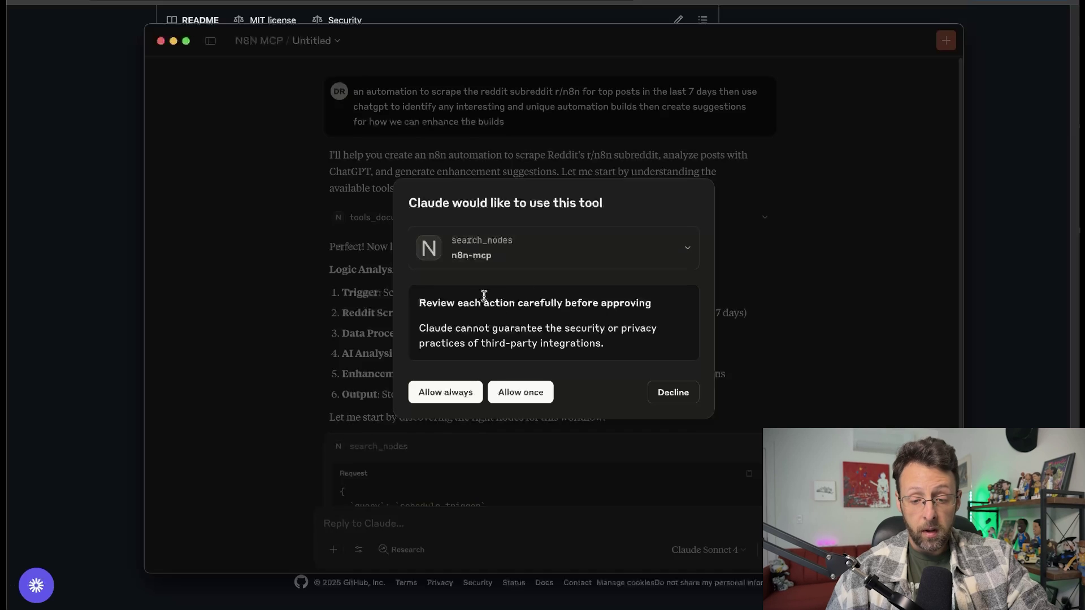
pyautogui.click(441, 392)
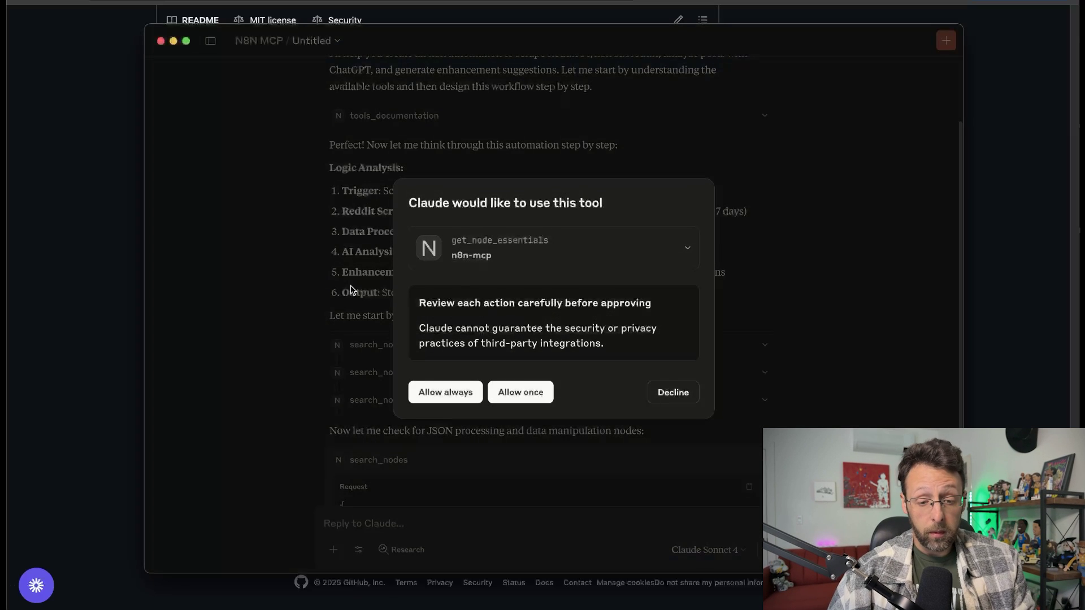
pyautogui.click(445, 392)
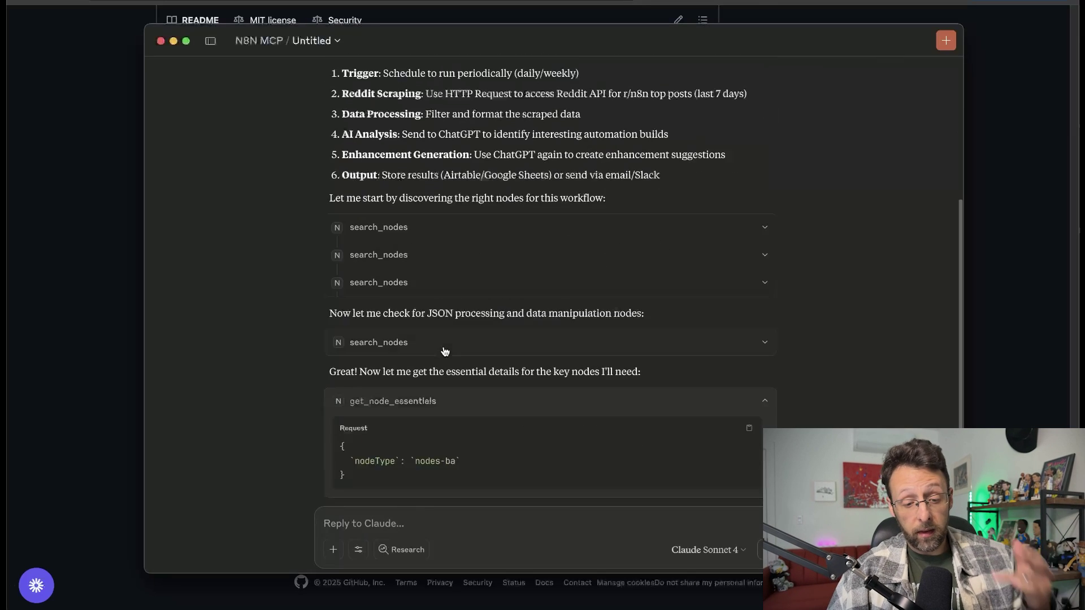
# Read Claude's introduction and the trigger, Reddit scraping, data processing and AI analysis items of its Logic Analysis
pyautogui.scroll(5, 438, 272)
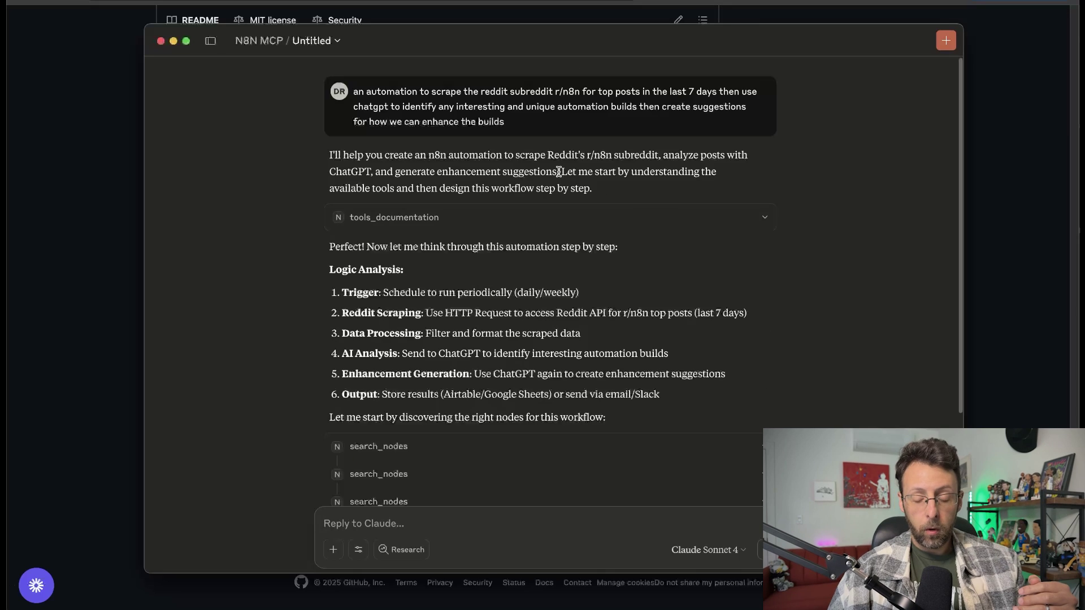
pyautogui.moveTo(558, 171); pyautogui.dragTo(718, 182)
pyautogui.moveTo(440, 188); pyautogui.dragTo(573, 182)
pyautogui.scroll(-3, 567, 284)
pyautogui.click(472, 263)
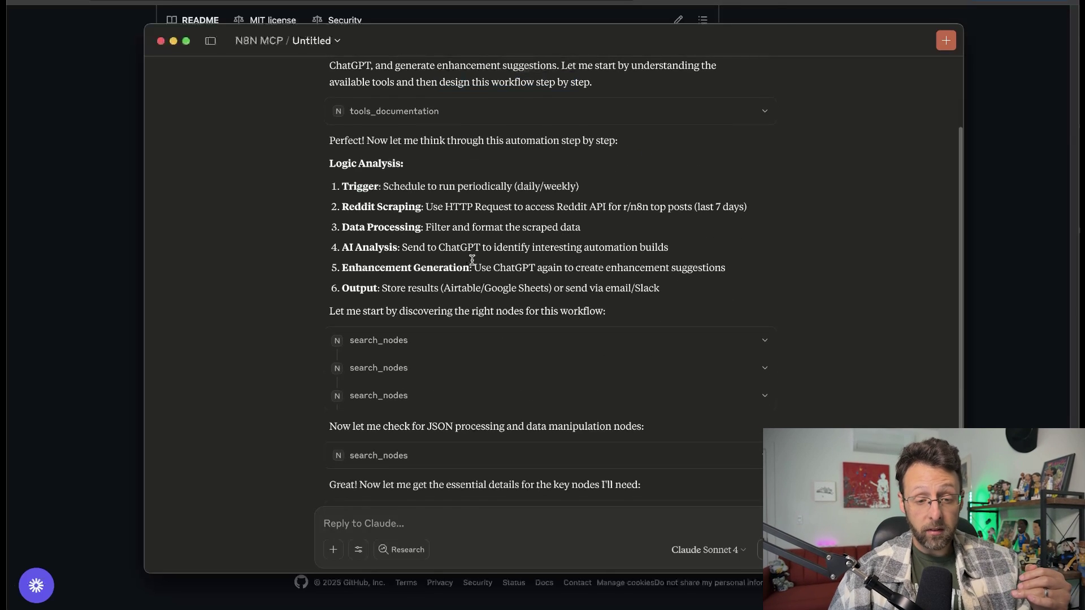
pyautogui.moveTo(330, 163); pyautogui.dragTo(382, 165)
pyautogui.moveTo(580, 187); pyautogui.dragTo(447, 184)
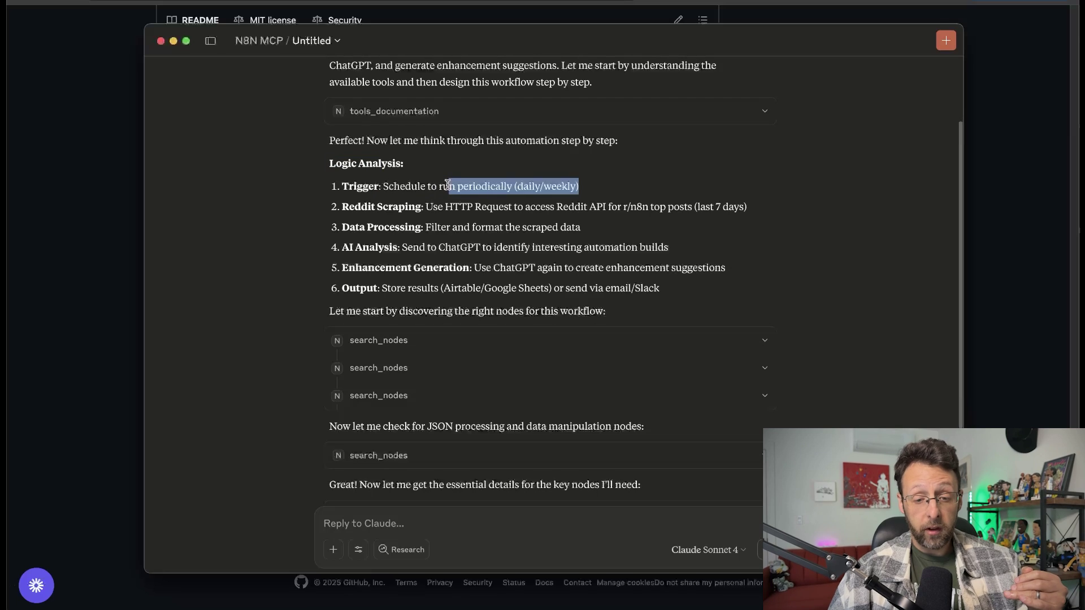
pyautogui.click(447, 185)
pyautogui.moveTo(342, 207); pyautogui.dragTo(619, 204)
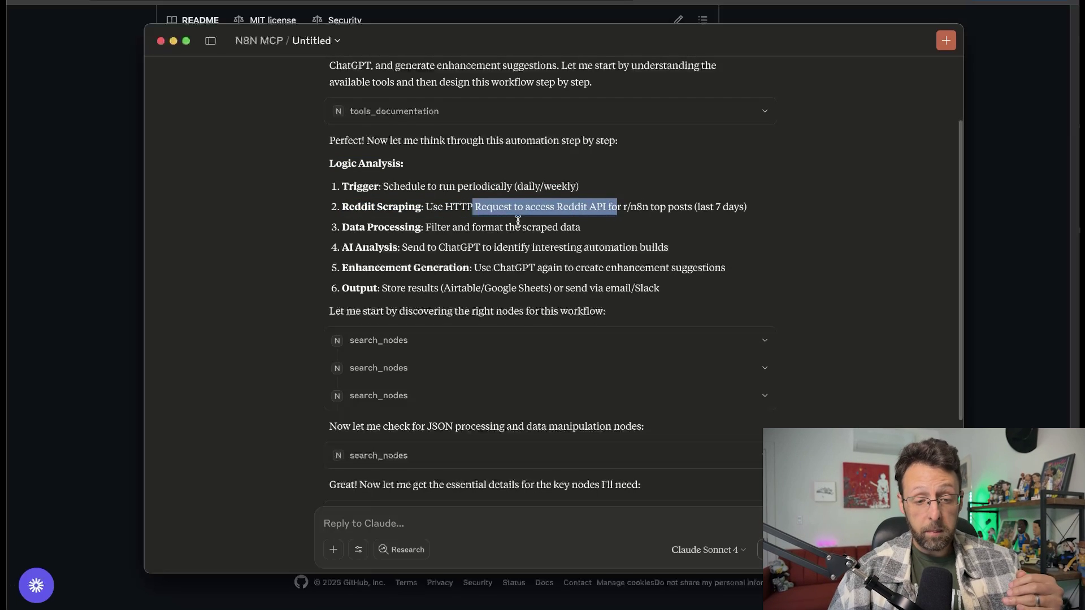
pyautogui.moveTo(420, 226); pyautogui.dragTo(598, 233)
pyautogui.click(588, 241)
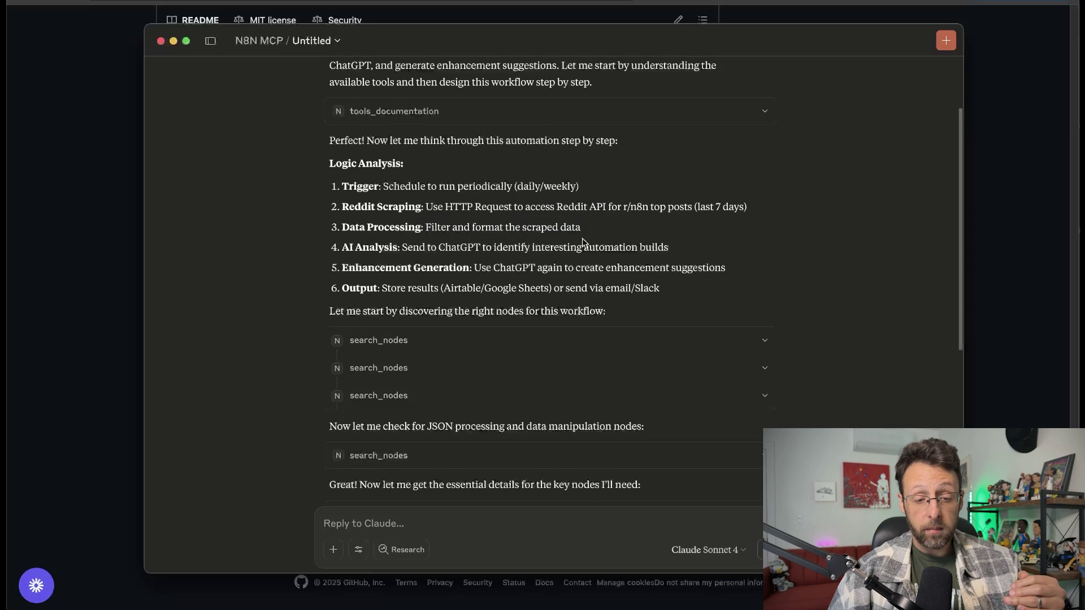
pyautogui.moveTo(406, 247); pyautogui.dragTo(676, 248)
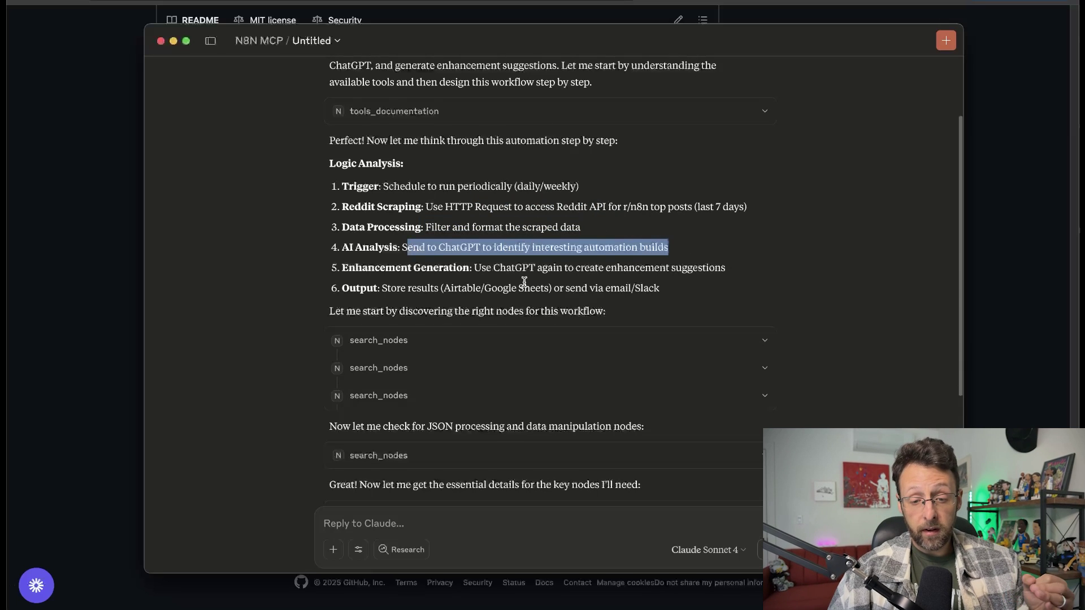
# Review the enhancement generation and output items of the Logic Analysis, including the storage and messaging options
pyautogui.scroll(-2, 523, 282)
pyautogui.click(493, 233)
pyautogui.moveTo(482, 226); pyautogui.dragTo(341, 222)
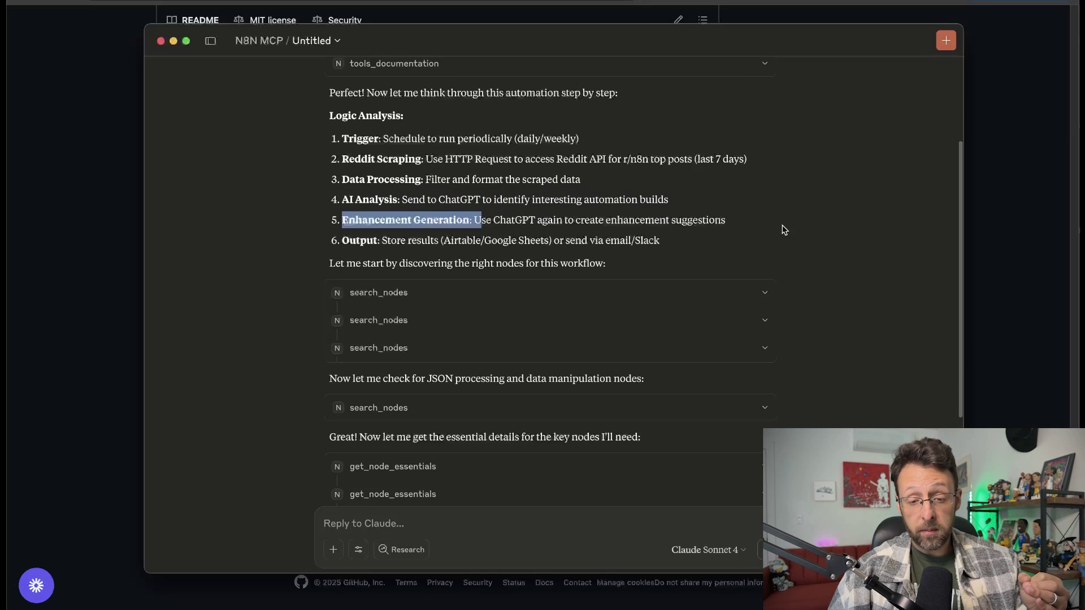
pyautogui.click(670, 220)
pyautogui.scroll(-1, 580, 222)
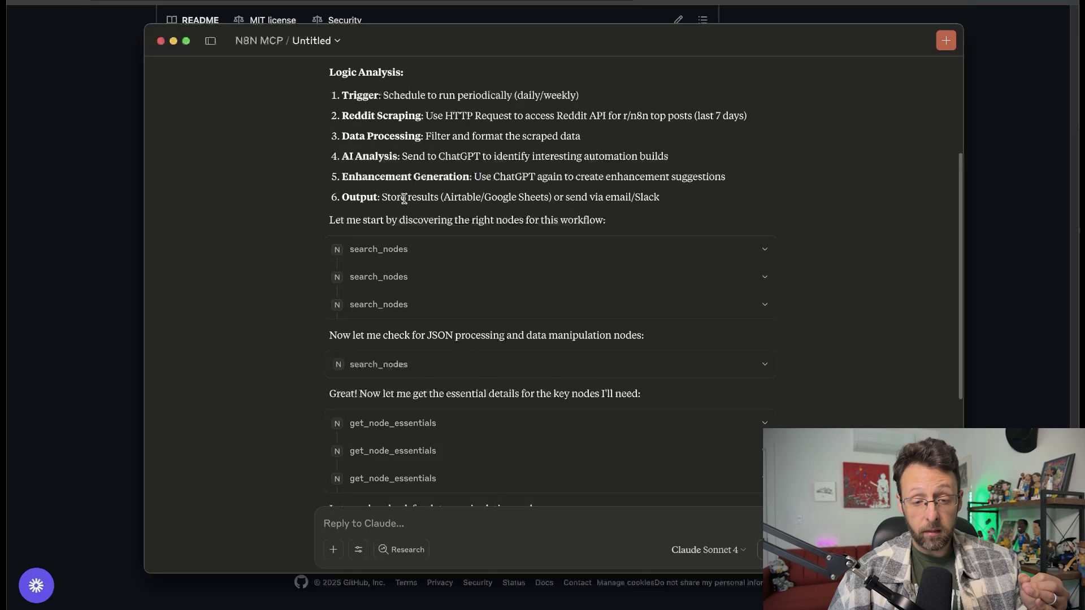
pyautogui.moveTo(399, 196); pyautogui.dragTo(689, 213)
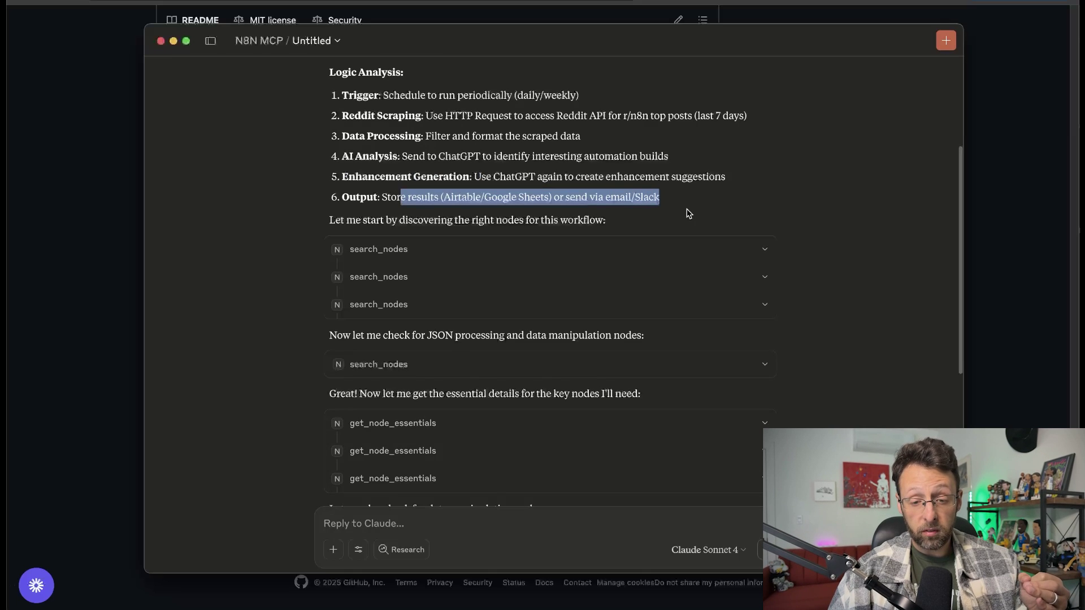
pyautogui.click(595, 199)
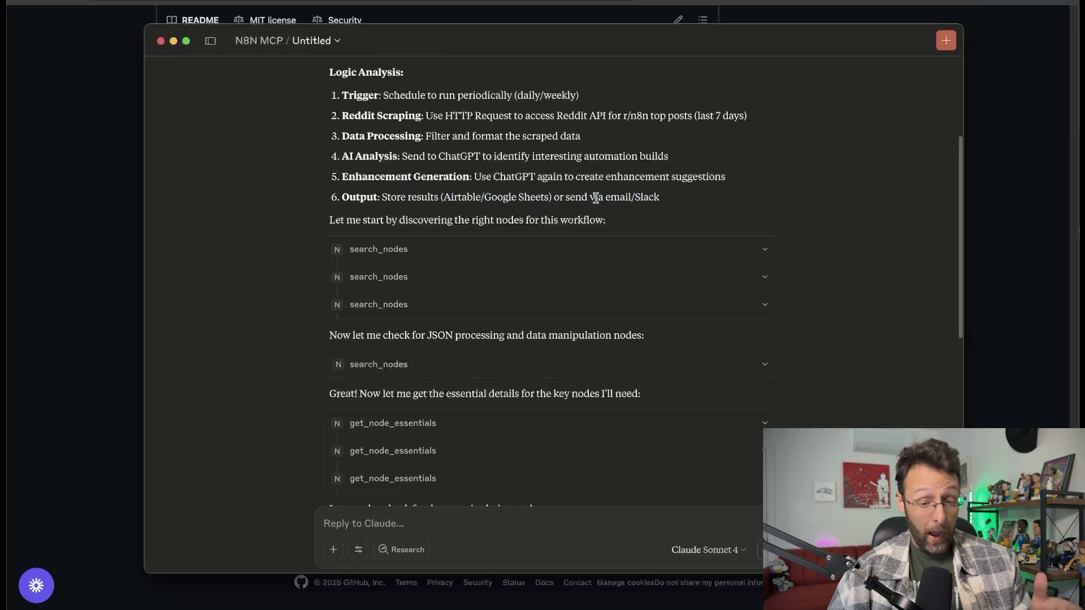
pyautogui.moveTo(447, 196); pyautogui.dragTo(656, 198)
pyautogui.click(556, 195)
pyautogui.click(655, 197)
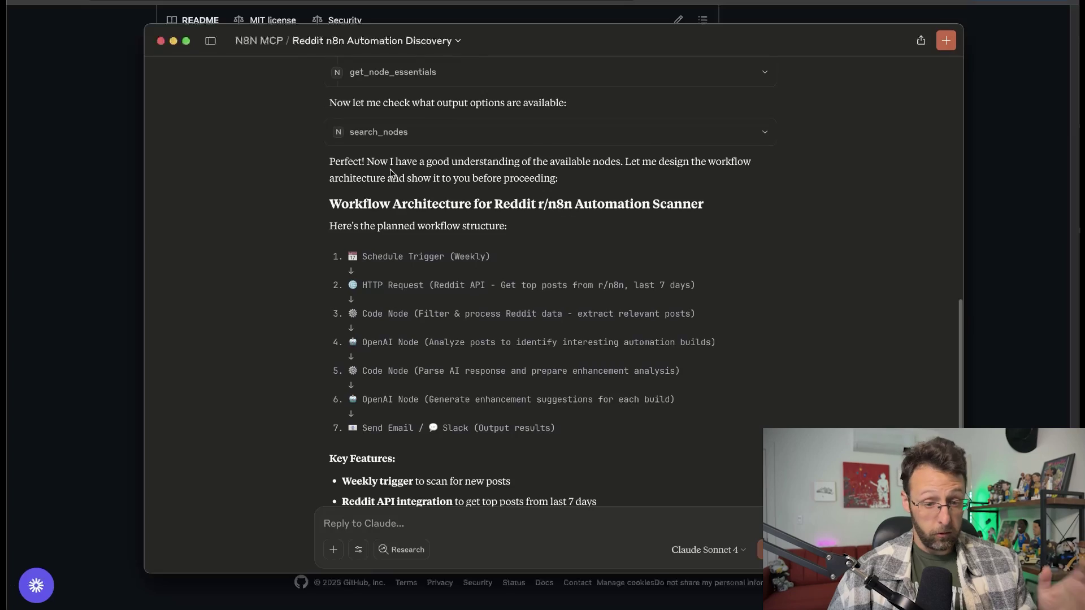
# Examine the planned workflow architecture for the Reddit r/n8n scanner and the questions Claude asks before proceeding
pyautogui.moveTo(366, 161); pyautogui.dragTo(677, 165)
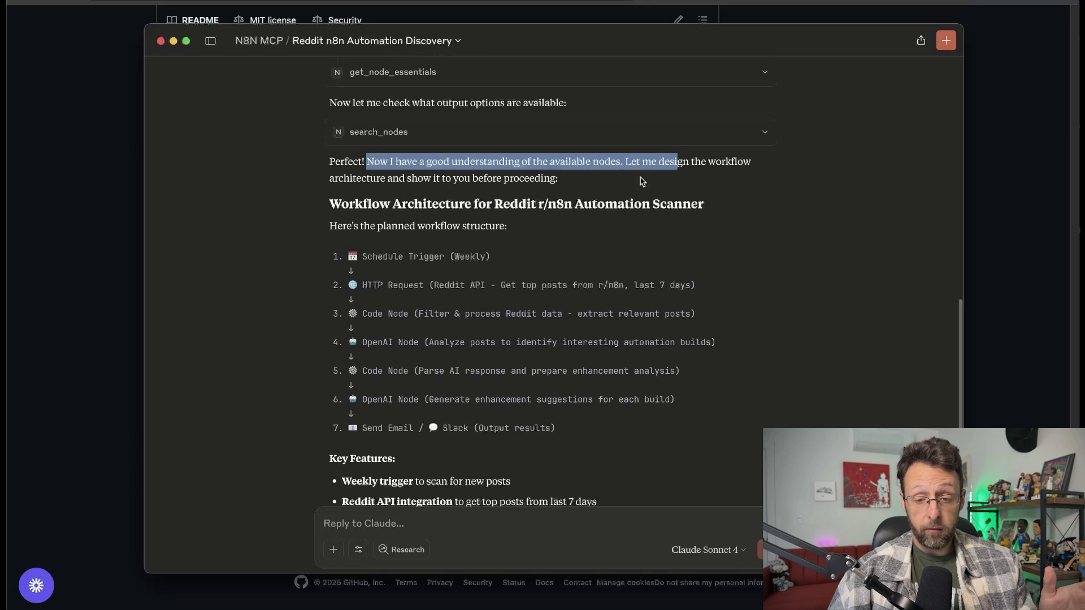
pyautogui.scroll(-2, 577, 177)
pyautogui.moveTo(334, 190); pyautogui.dragTo(565, 339)
pyautogui.click(319, 318)
pyautogui.scroll(-4, 320, 319)
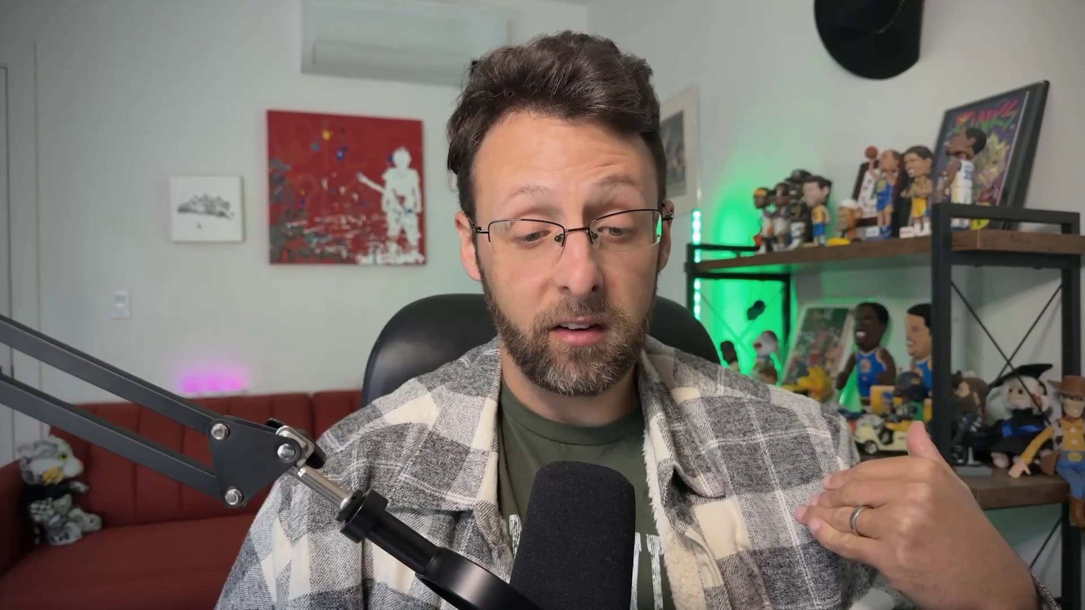
pyautogui.moveTo(363, 317); pyautogui.dragTo(557, 316)
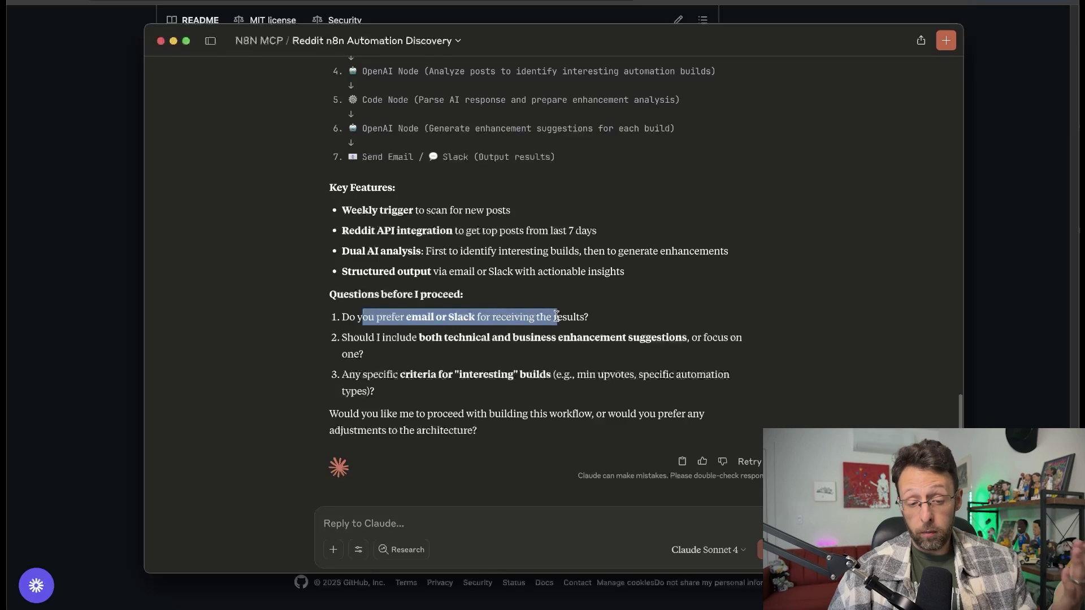
pyautogui.click(420, 358)
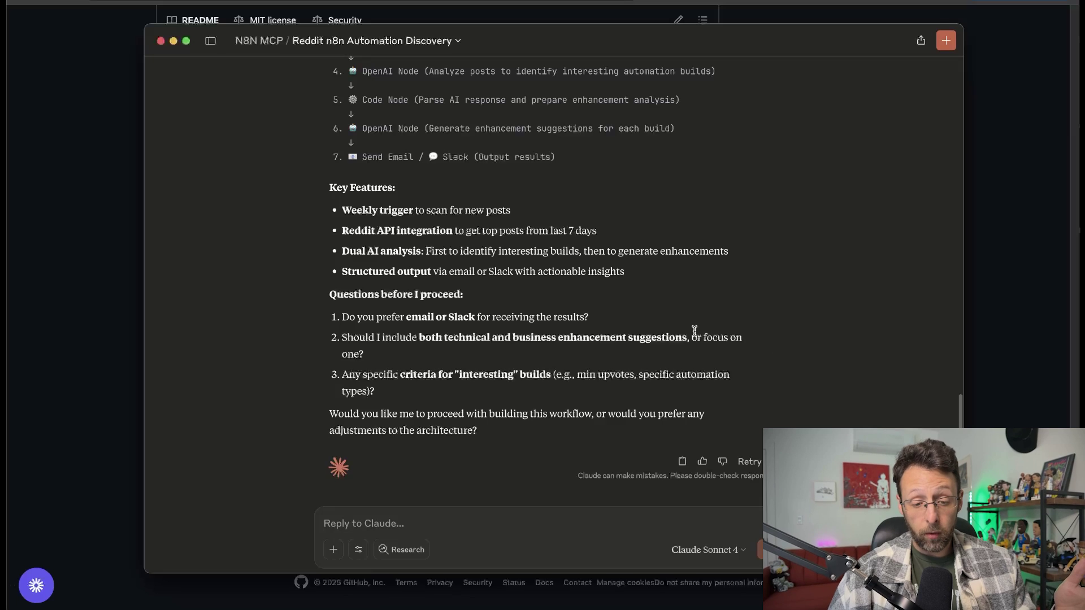
pyautogui.moveTo(369, 374); pyautogui.dragTo(484, 374)
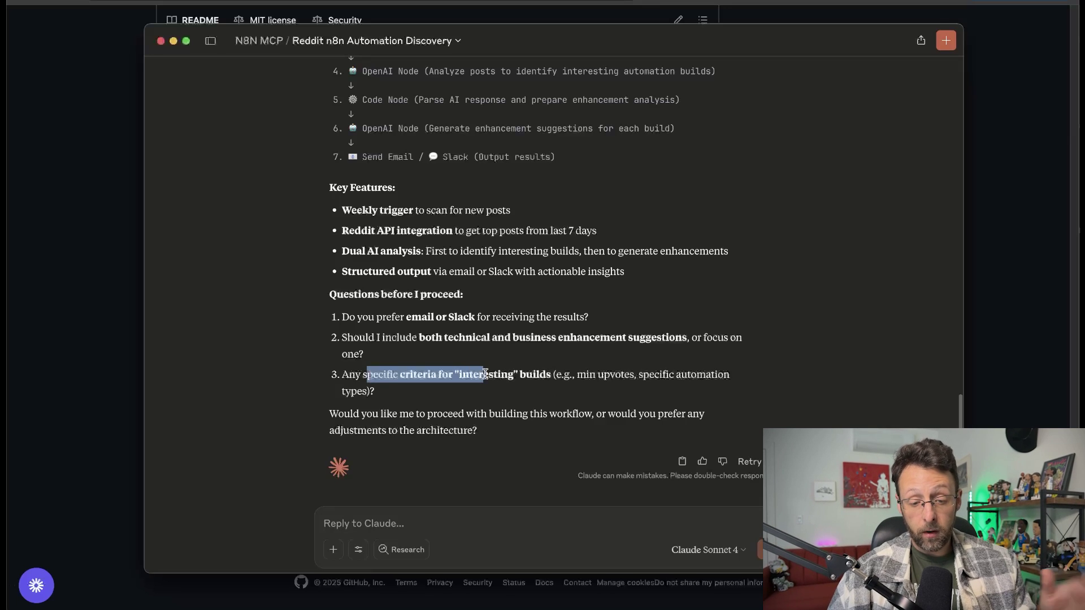
pyautogui.click(584, 402)
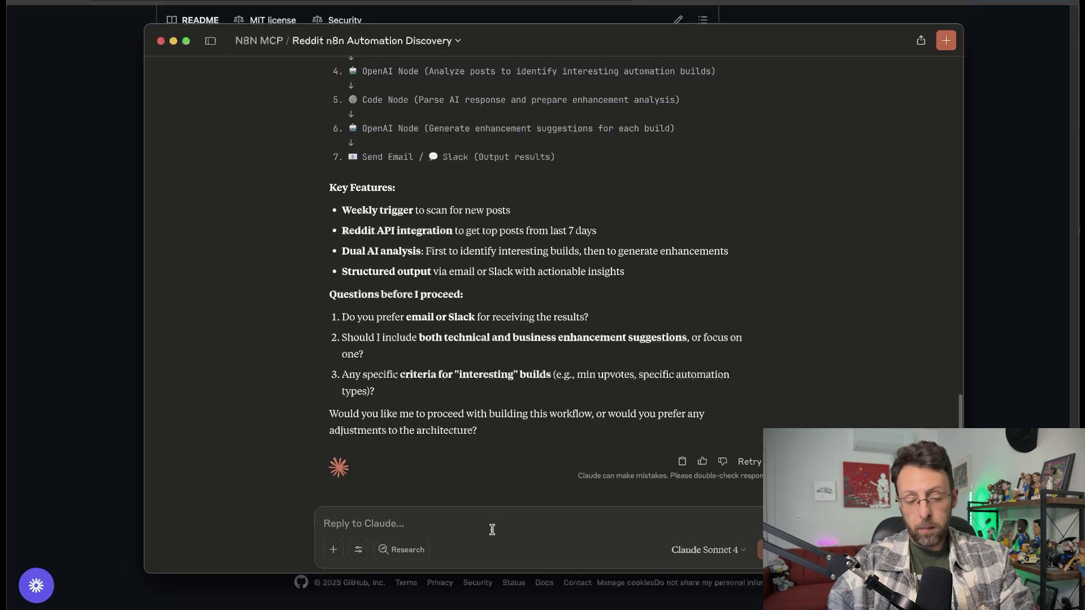
# Switch to Slack and open the thebuildroom channel to check it as a destination for the results
pyautogui.press('super+Tab')
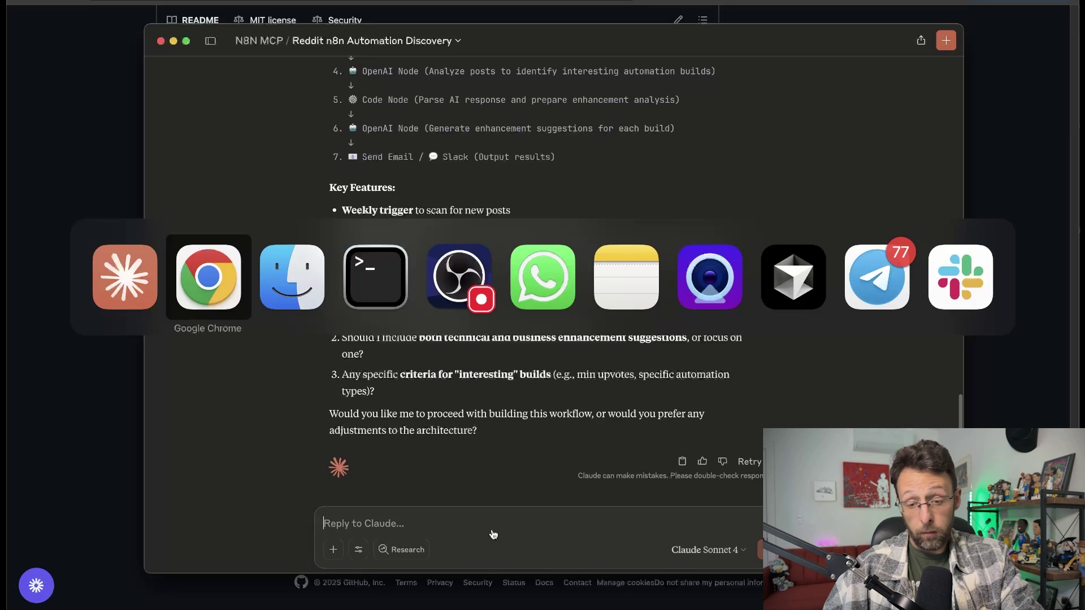
pyautogui.press('super+shift+Tab')
pyautogui.press('super+shift+Tab')
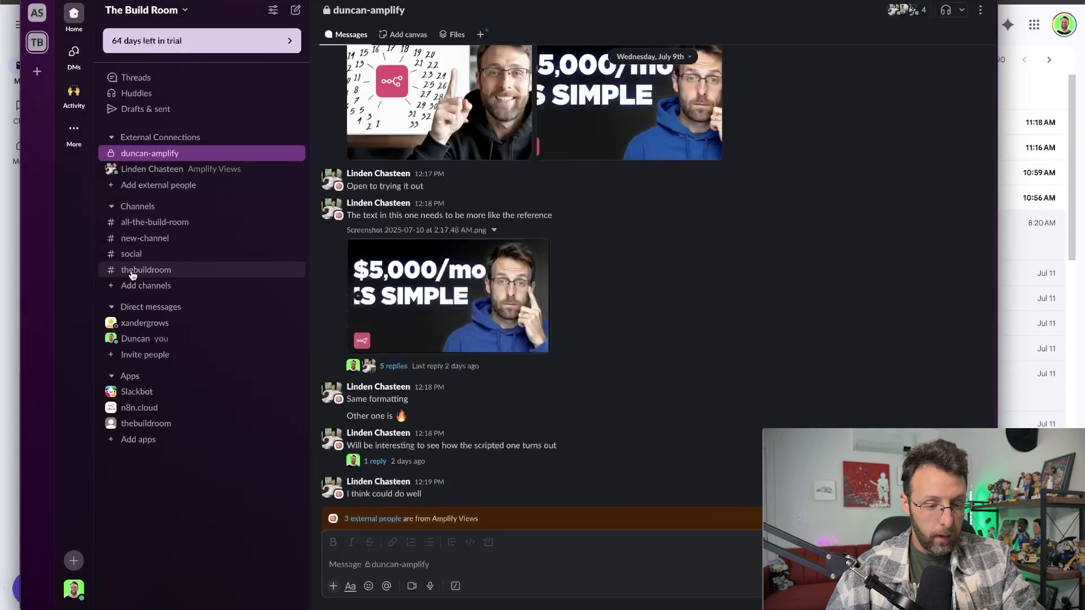
pyautogui.click(132, 271)
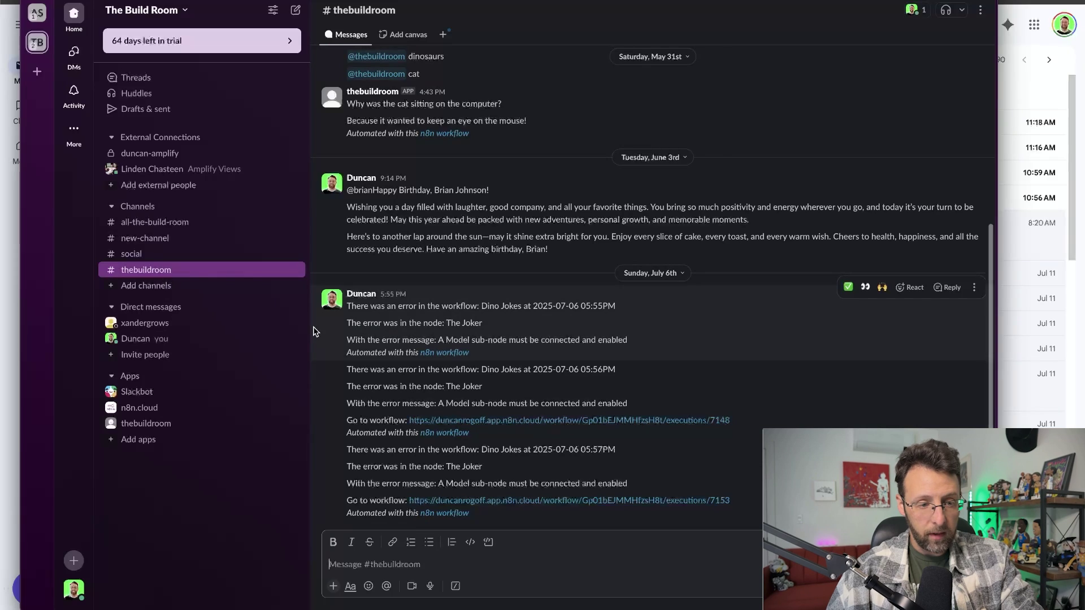
# Switch to Claude, reply "i prefer slack to channel #thebuildroom stick to business enhancements builds with the most upvotes" and always allow validate_node_minimal
pyautogui.press('super+Tab')
pyautogui.write('i prefer ')
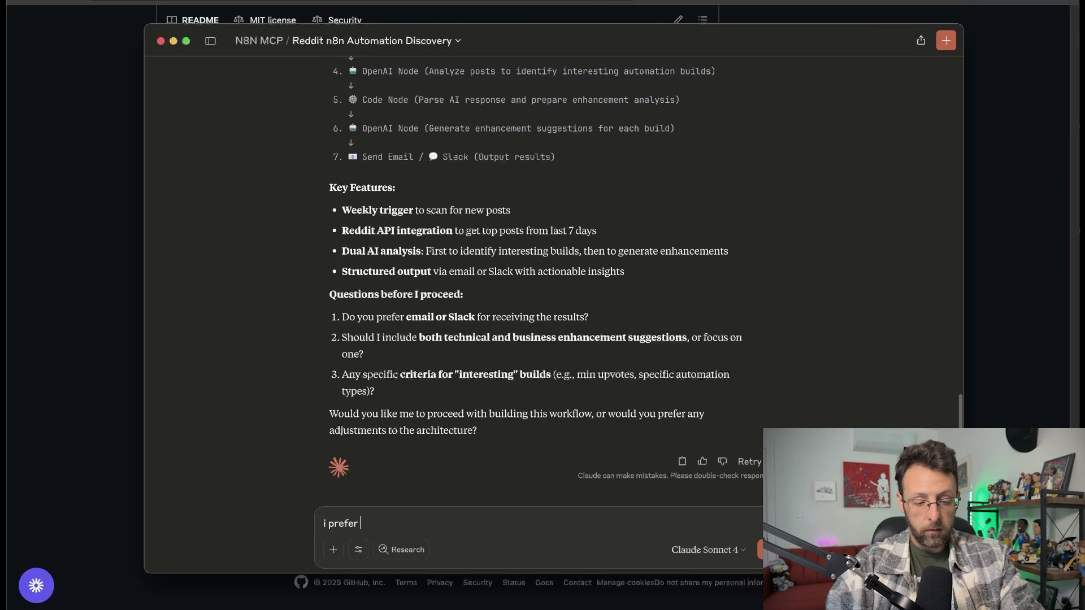
pyautogui.write('slack to channel #thebuildroom stick to bus')
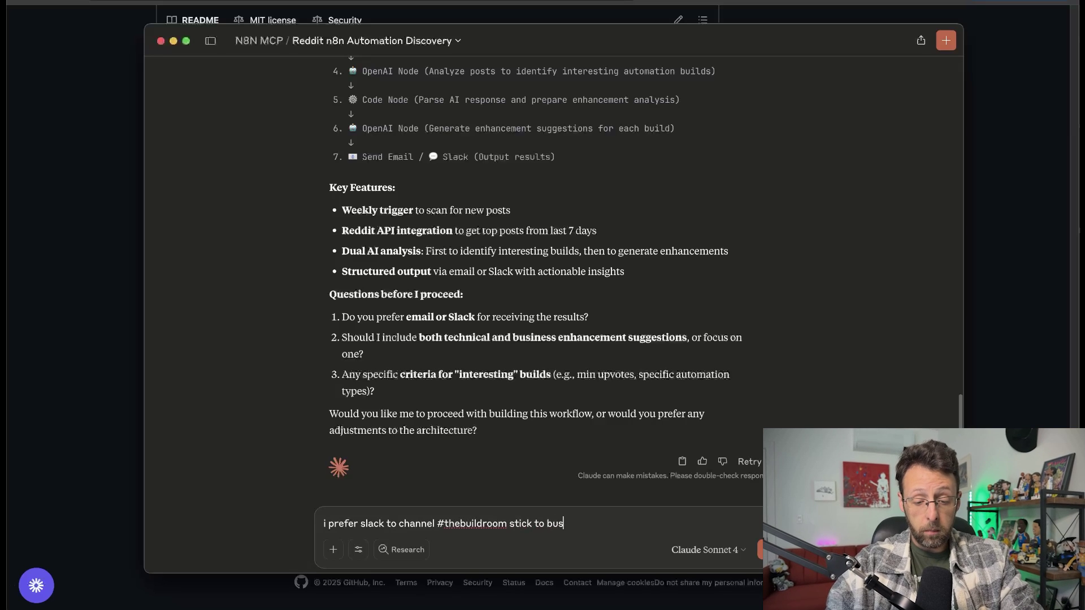
pyautogui.write('iness enhancements ')
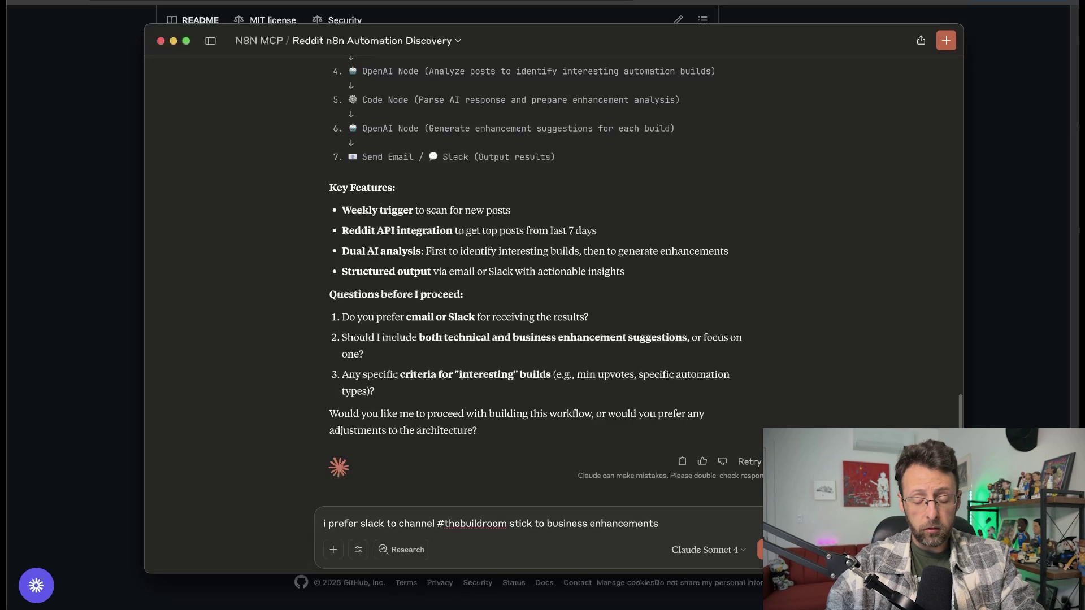
pyautogui.write('builds with the most ')
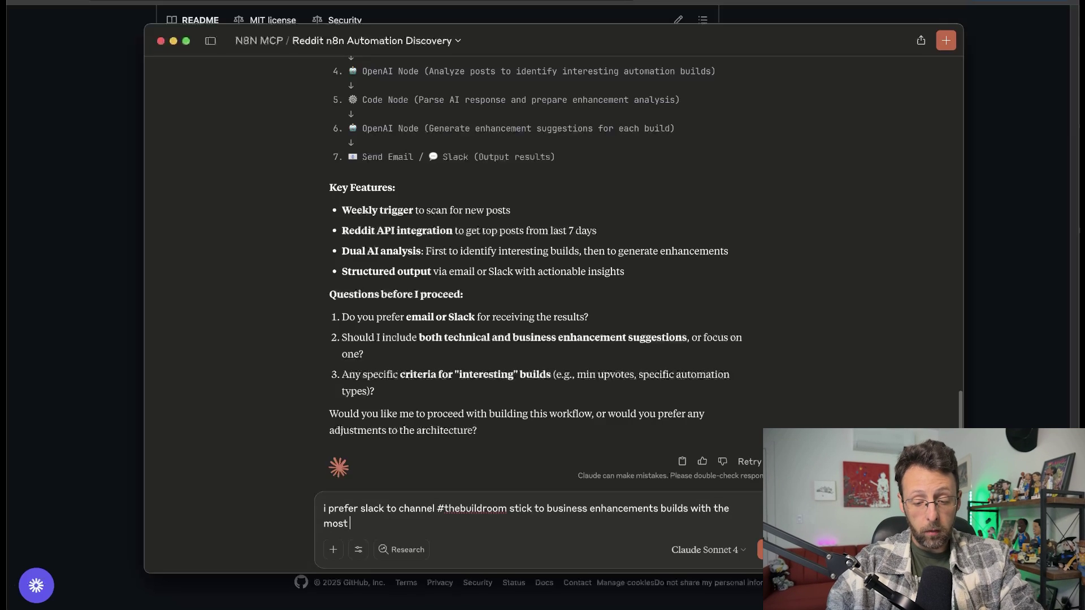
pyautogui.write('upvotes')
pyautogui.press('Return')
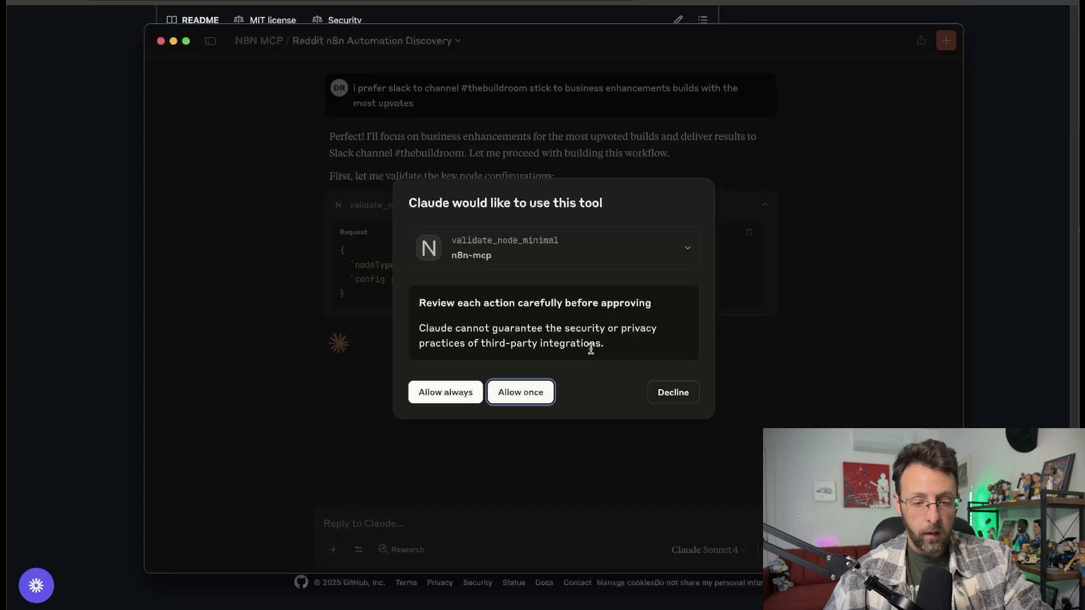
pyautogui.click(444, 395)
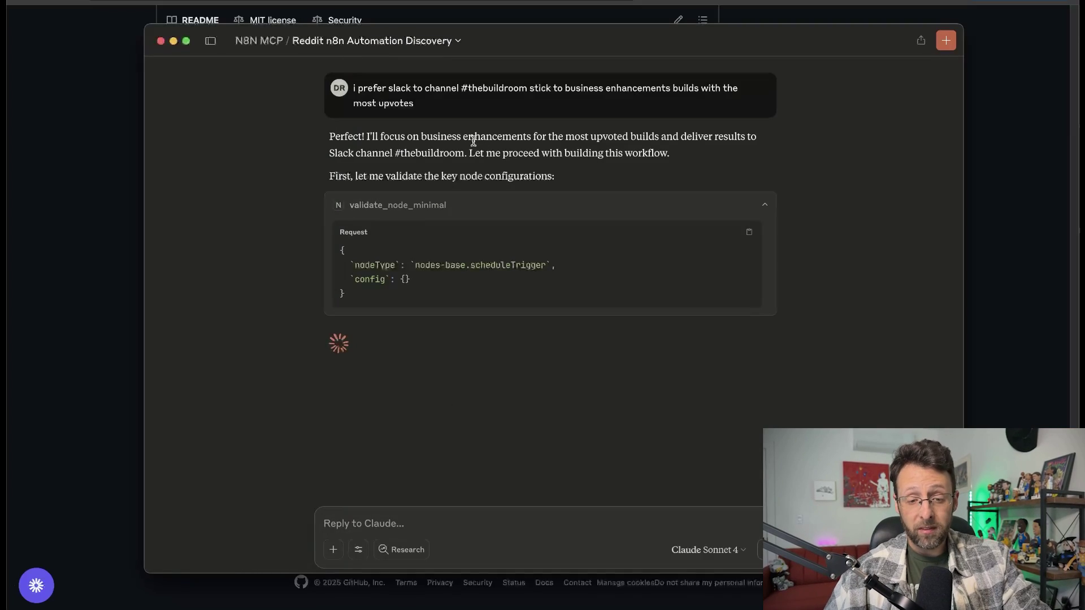
# Follow Claude's node validation messages and the generated Reddit r/n8n Automation Scanner workflow code up to the complete workflow validation
pyautogui.moveTo(471, 137); pyautogui.dragTo(672, 138)
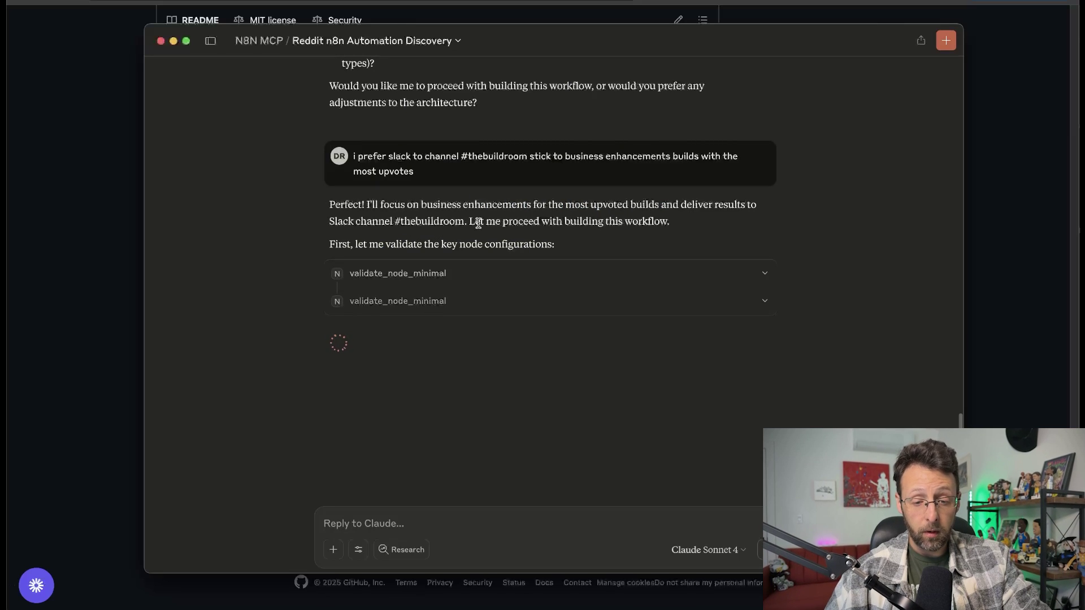
pyautogui.moveTo(494, 221); pyautogui.dragTo(703, 228)
pyautogui.click(252, 314)
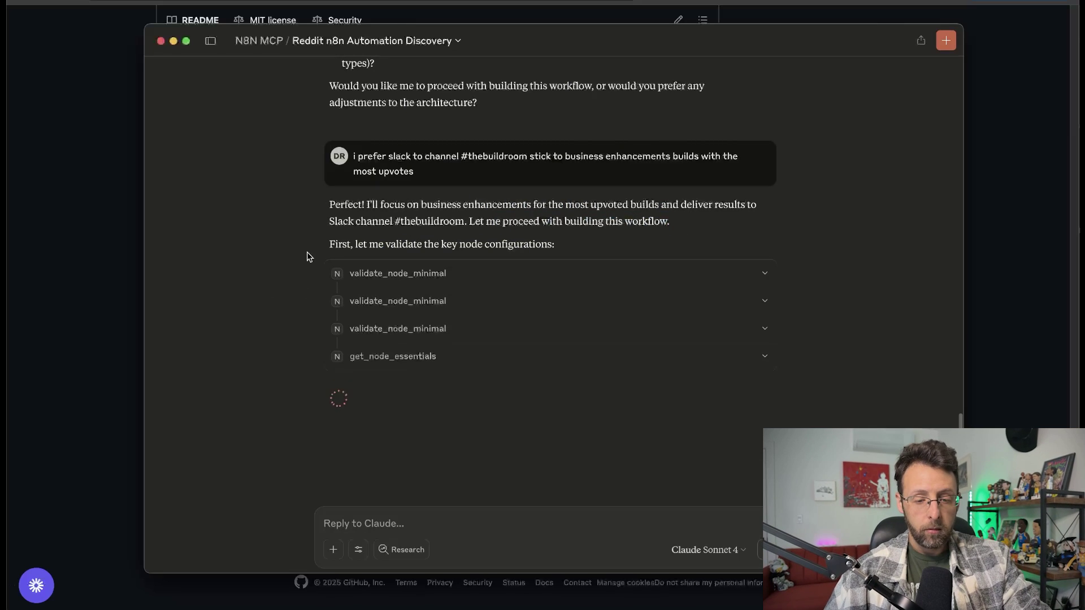
pyautogui.scroll(-2, 307, 259)
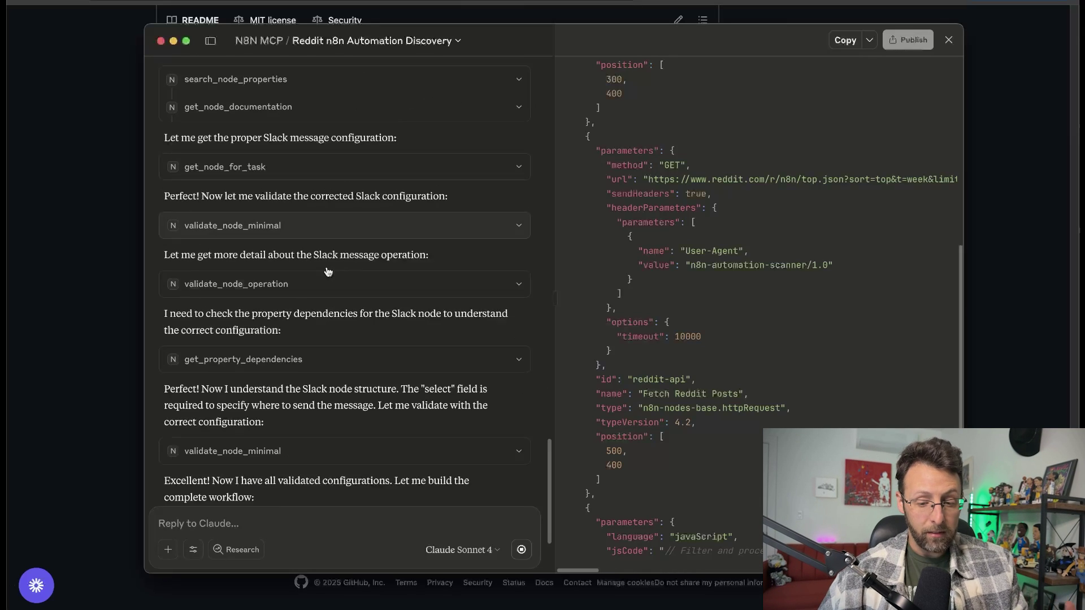
pyautogui.scroll(-3, 631, 206)
pyautogui.scroll(-3, 631, 209)
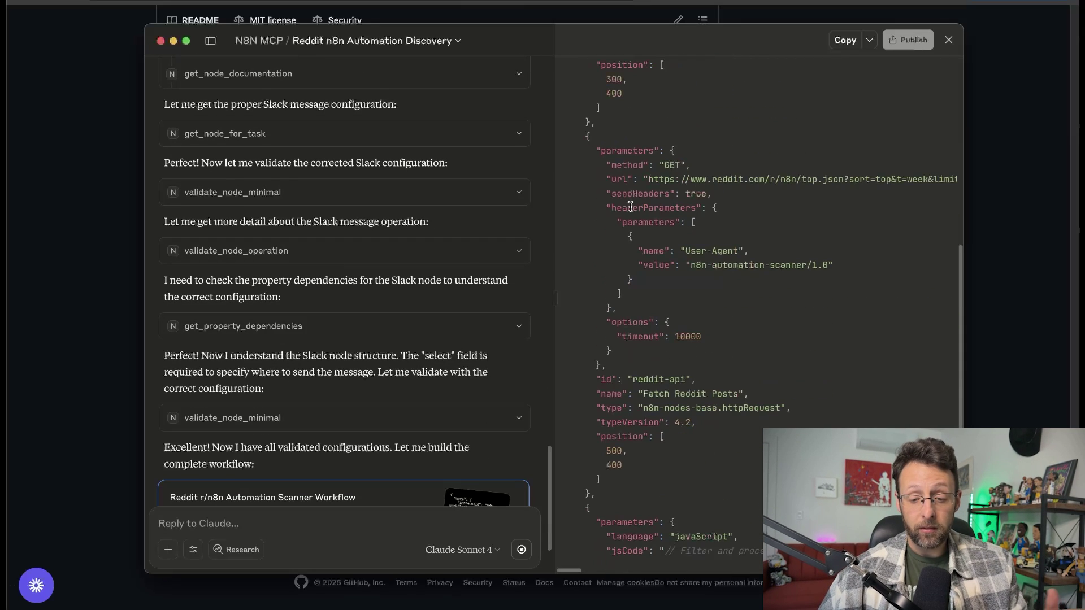
pyautogui.scroll(-12, 665, 246)
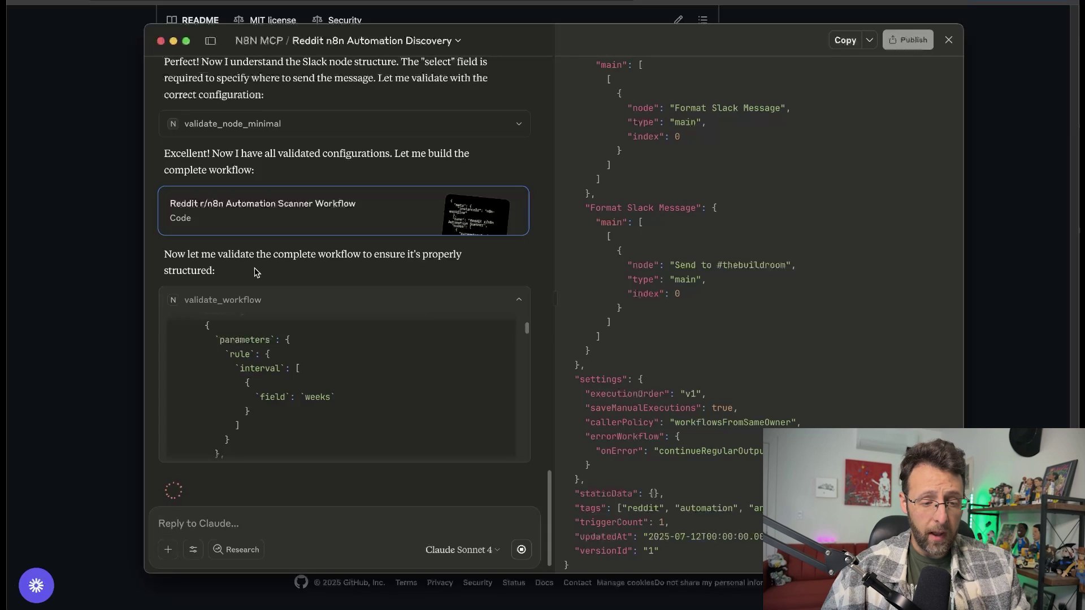
pyautogui.moveTo(284, 254); pyautogui.dragTo(407, 275)
pyautogui.click(371, 269)
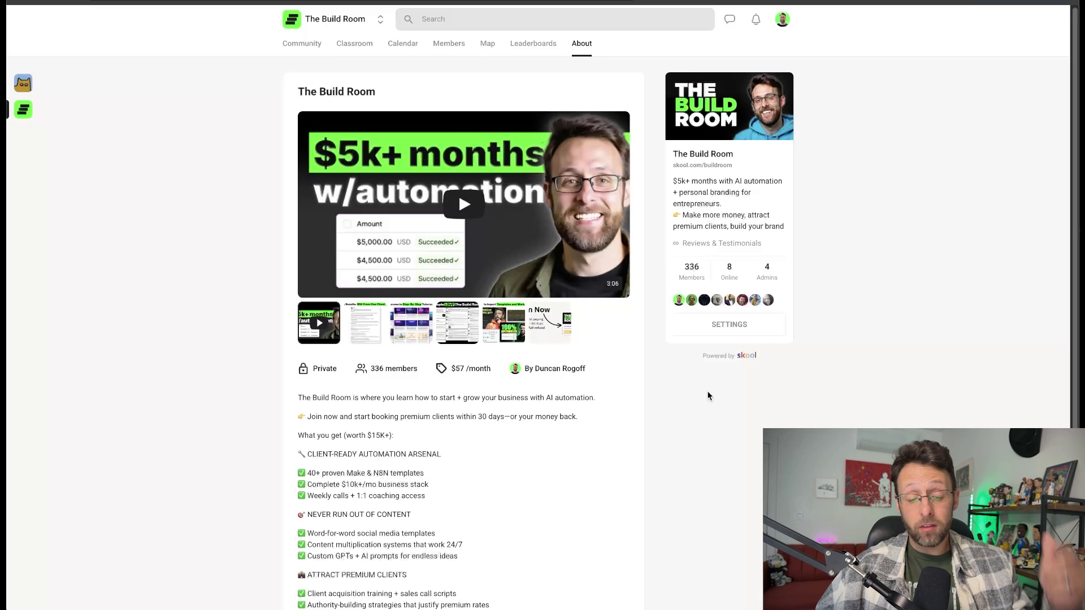
pyautogui.scroll(-3, 574, 378)
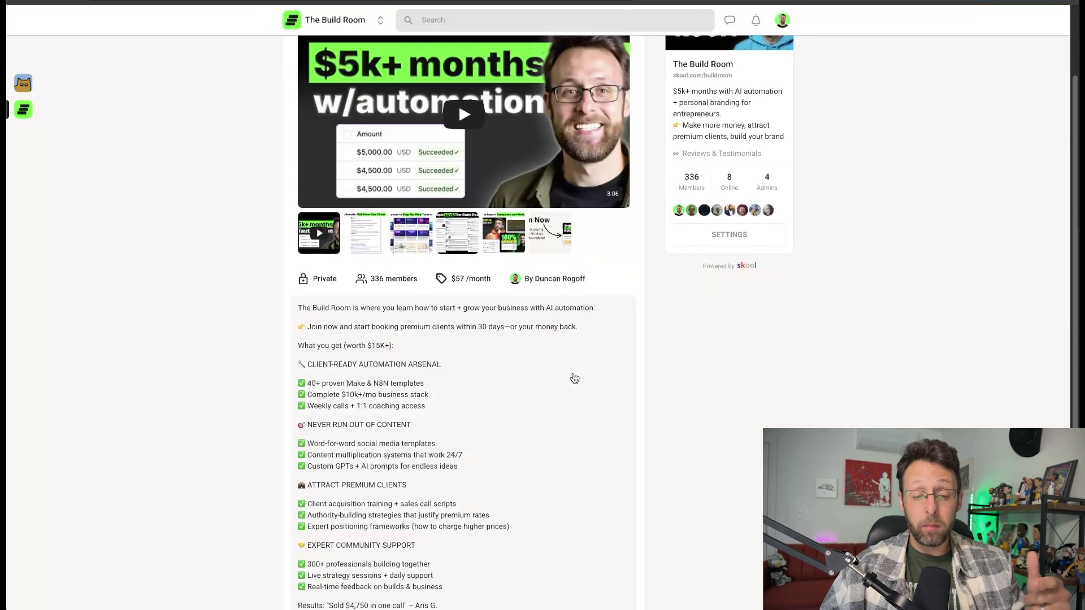
pyautogui.scroll(-3, 550, 374)
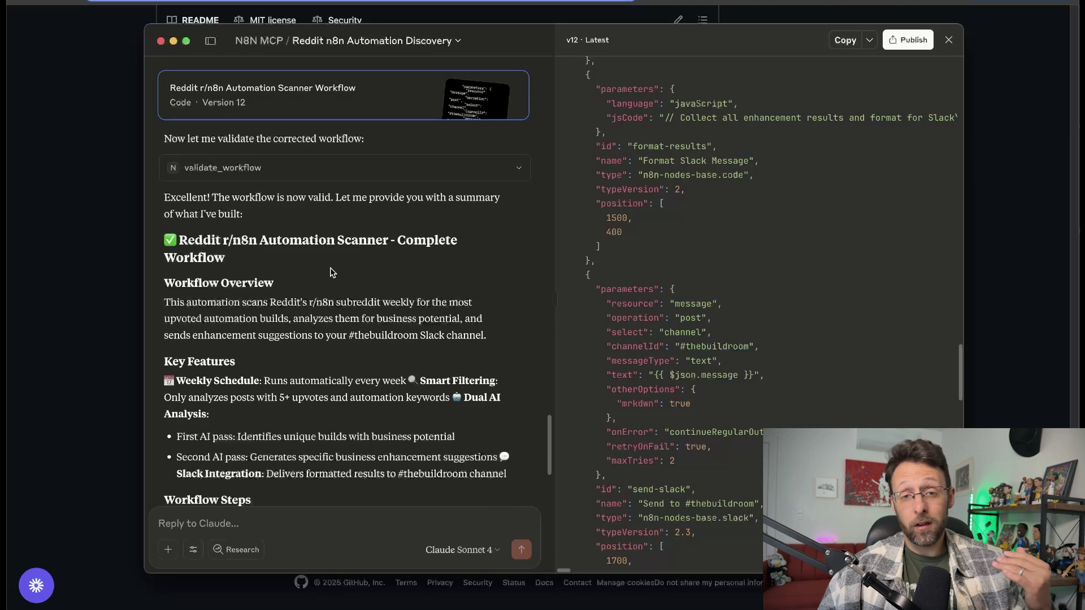
# Read the Workflow Overview and Key Features in Claude's summary of the finished Reddit r/n8n Automation Scanner
pyautogui.scroll(-4, 331, 273)
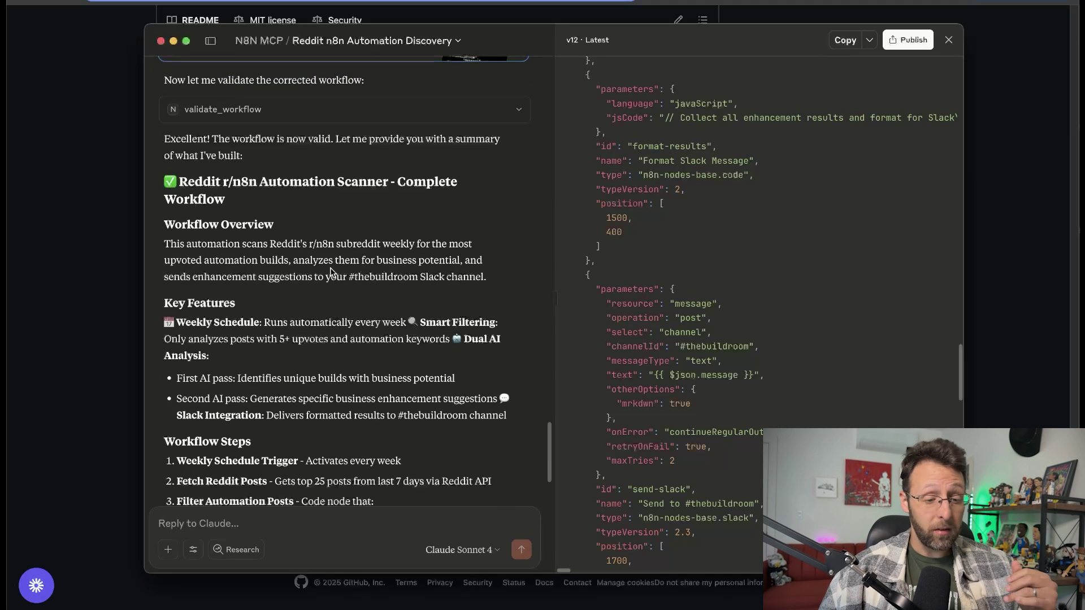
pyautogui.scroll(-2, 331, 272)
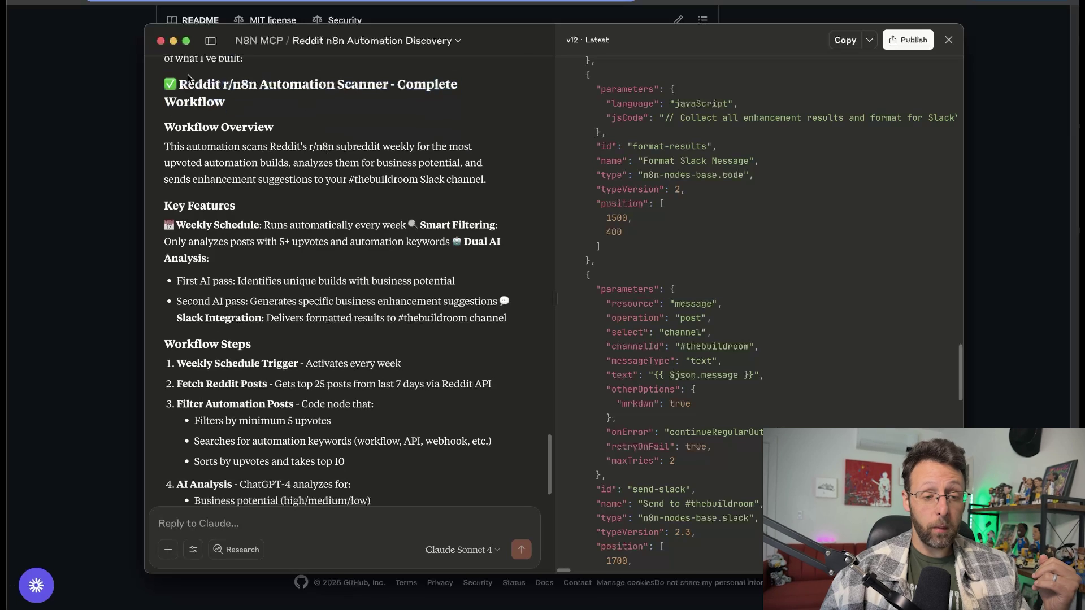
pyautogui.moveTo(180, 85); pyautogui.dragTo(394, 86)
pyautogui.click(361, 92)
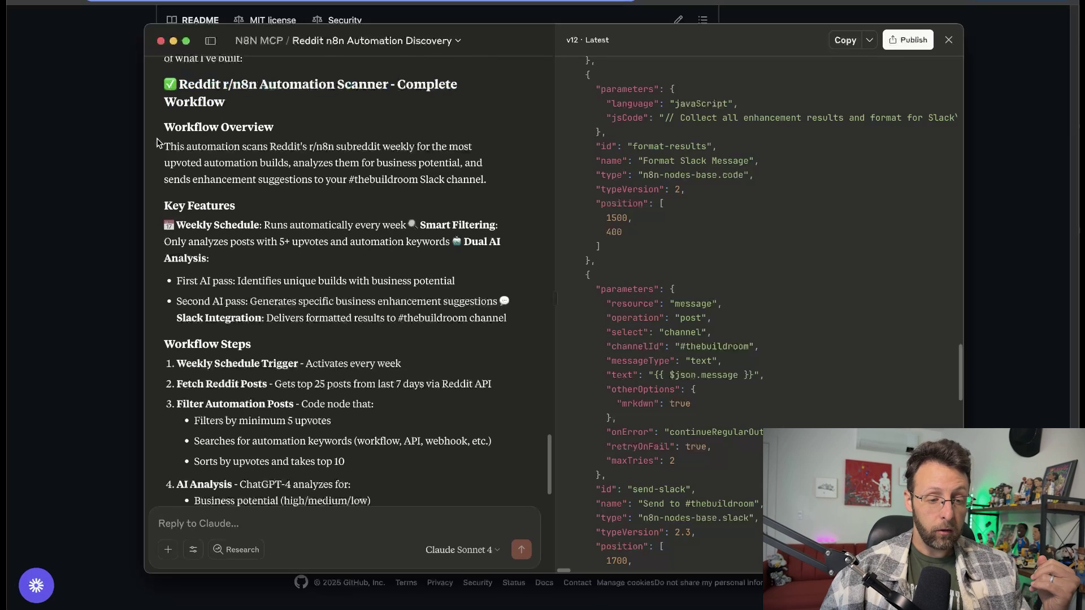
pyautogui.moveTo(158, 144); pyautogui.dragTo(338, 181)
pyautogui.scroll(-3, 220, 148)
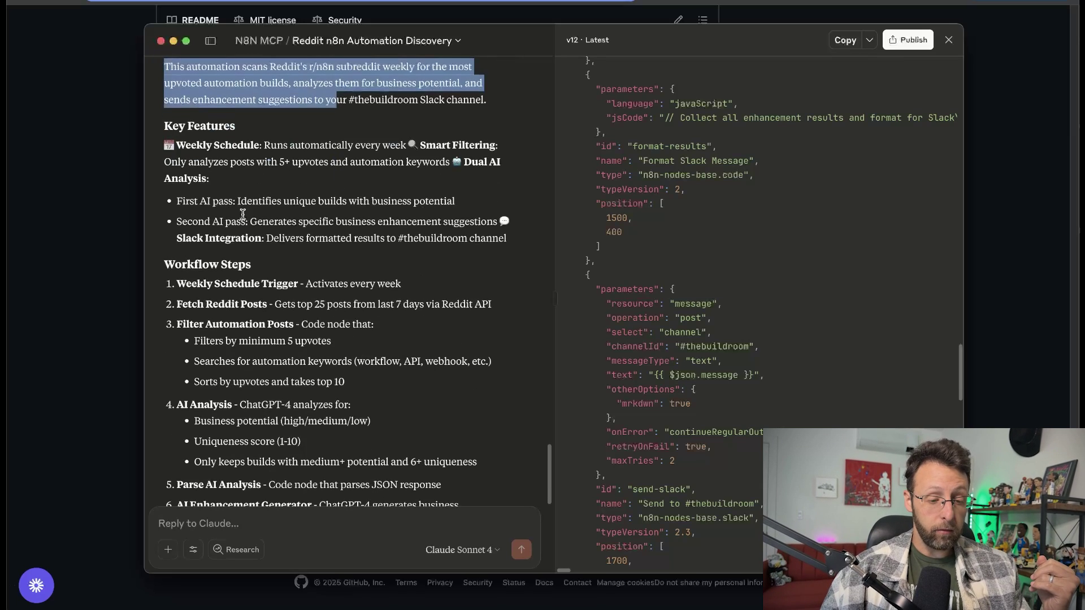
# Review the Workflow Steps, Business Focus, Error Handling and the OpenAI and Slack credential setup listed before deployment
pyautogui.scroll(-7, 243, 214)
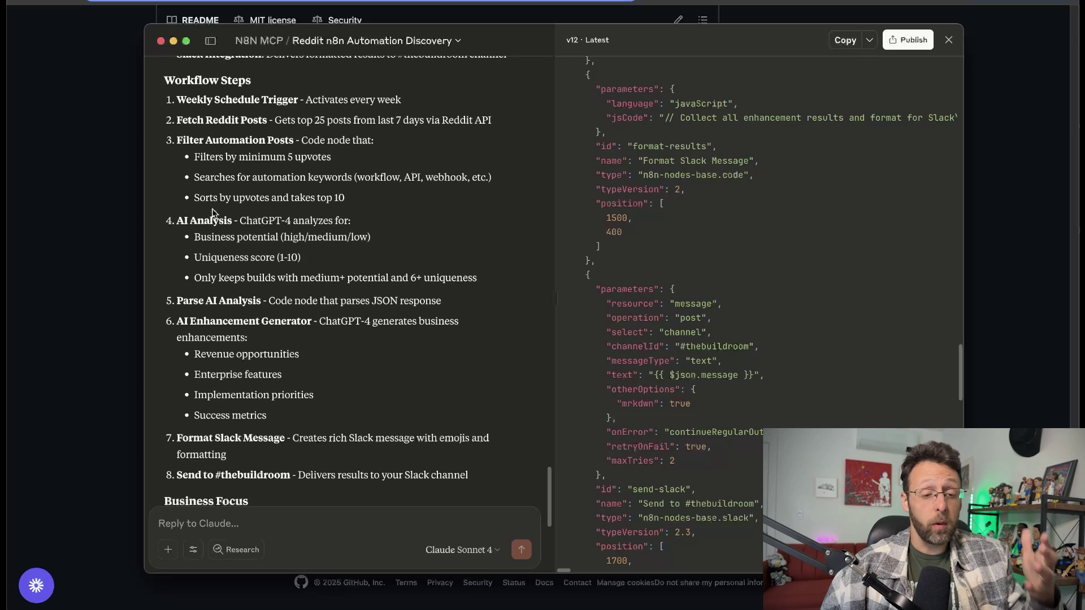
pyautogui.scroll(-3, 213, 213)
pyautogui.scroll(-3, 213, 213)
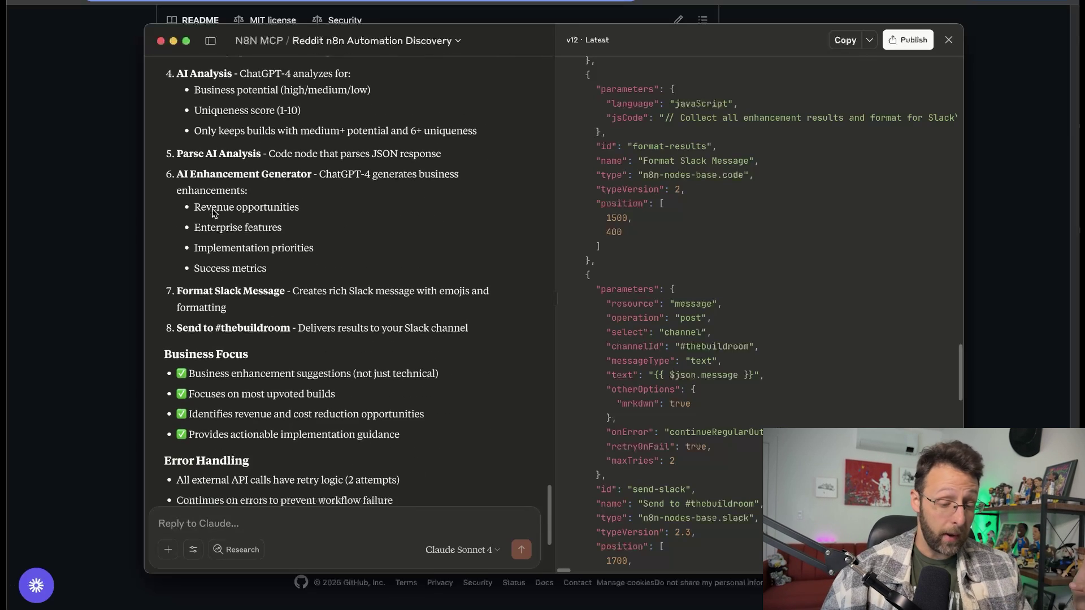
pyautogui.scroll(-4, 212, 213)
pyautogui.scroll(-4, 213, 214)
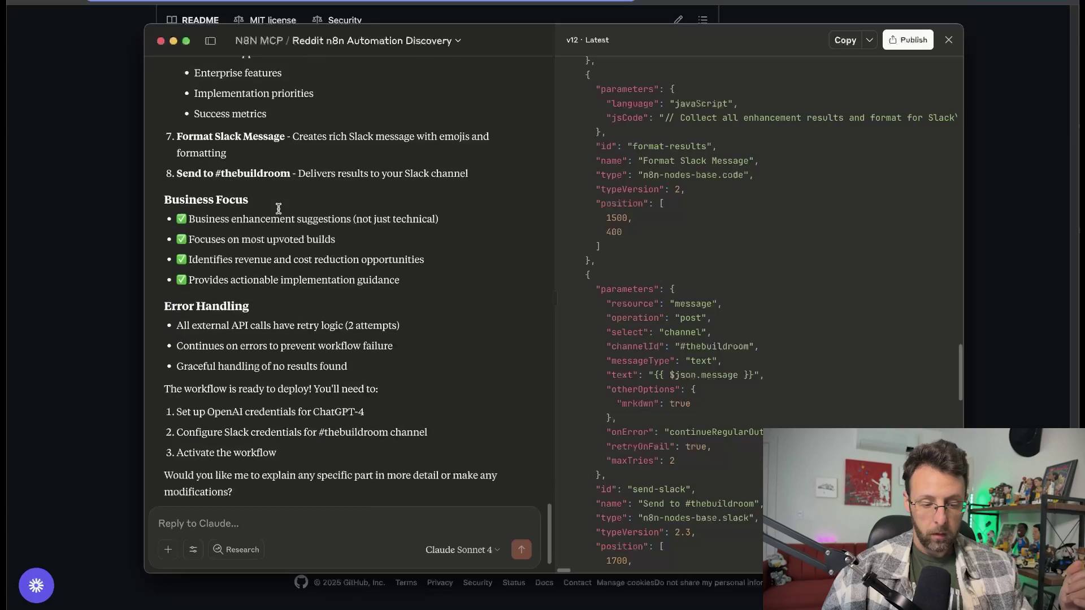
pyautogui.scroll(-3, 278, 209)
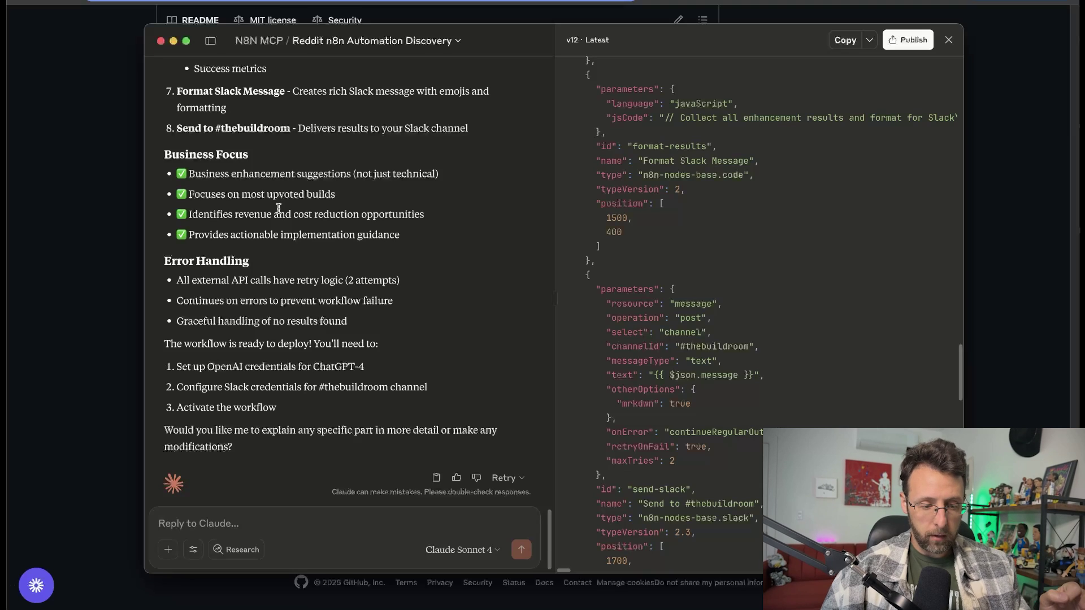
pyautogui.moveTo(179, 366); pyautogui.dragTo(356, 366)
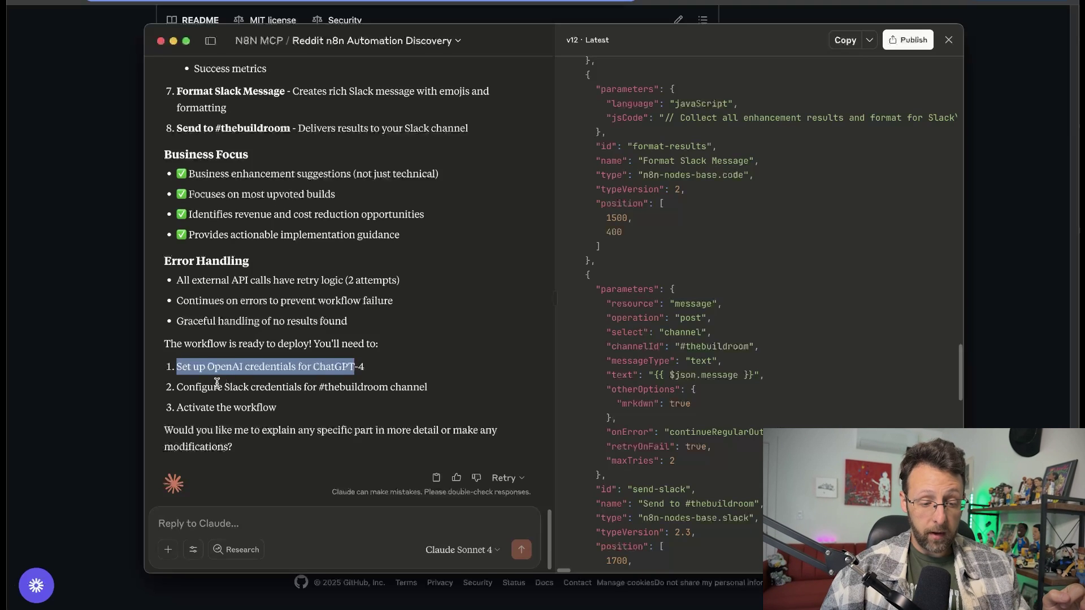
pyautogui.moveTo(190, 387); pyautogui.dragTo(365, 390)
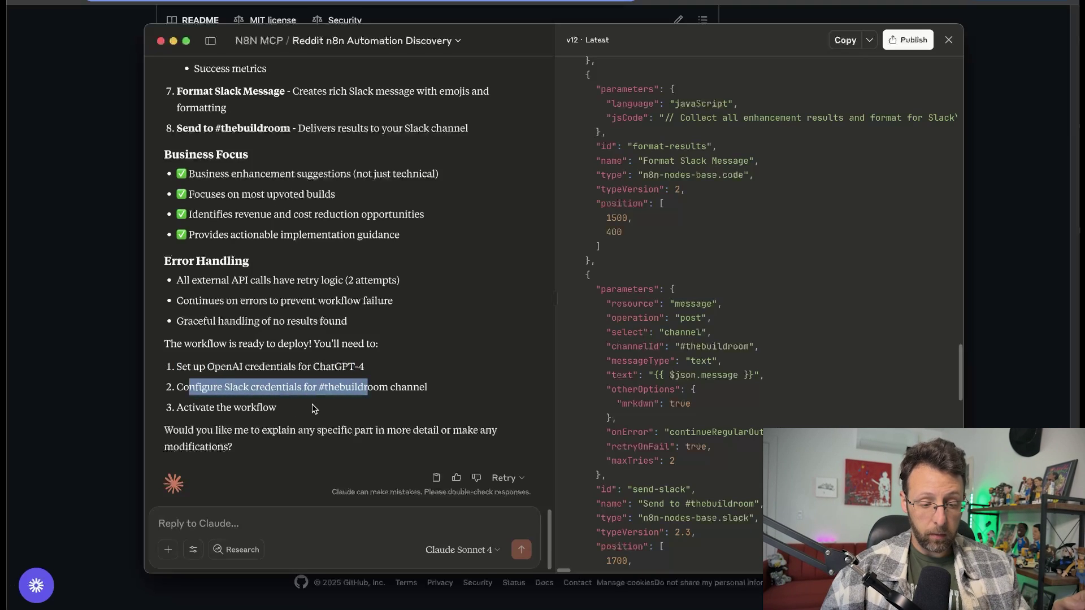
# Download the scanner workflow as a JSON file named reddit_n8n_scanner.json into the Downloads folder
pyautogui.click(869, 42)
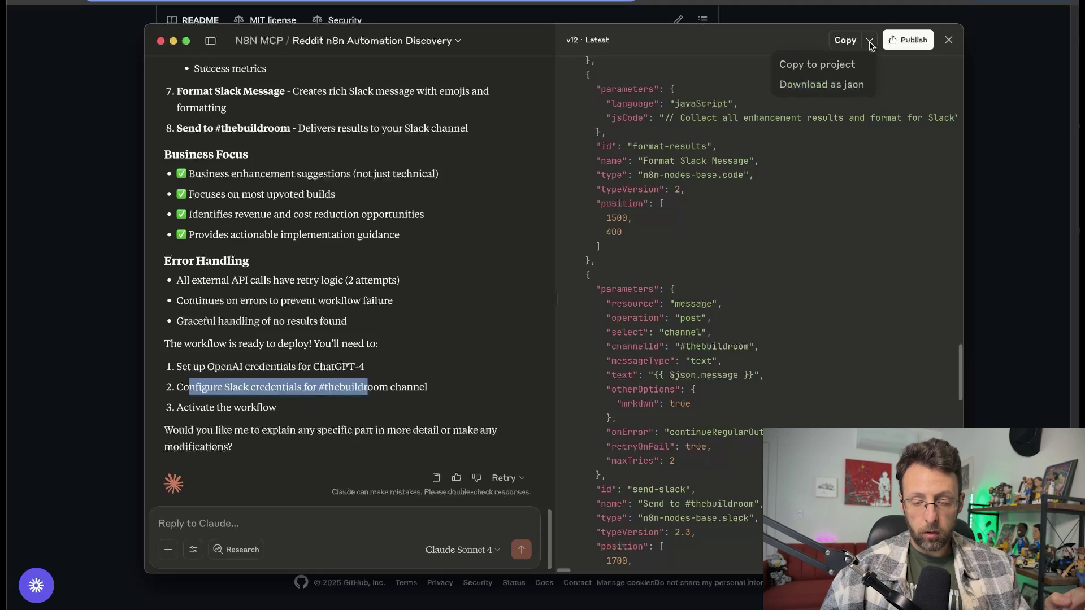
pyautogui.click(834, 84)
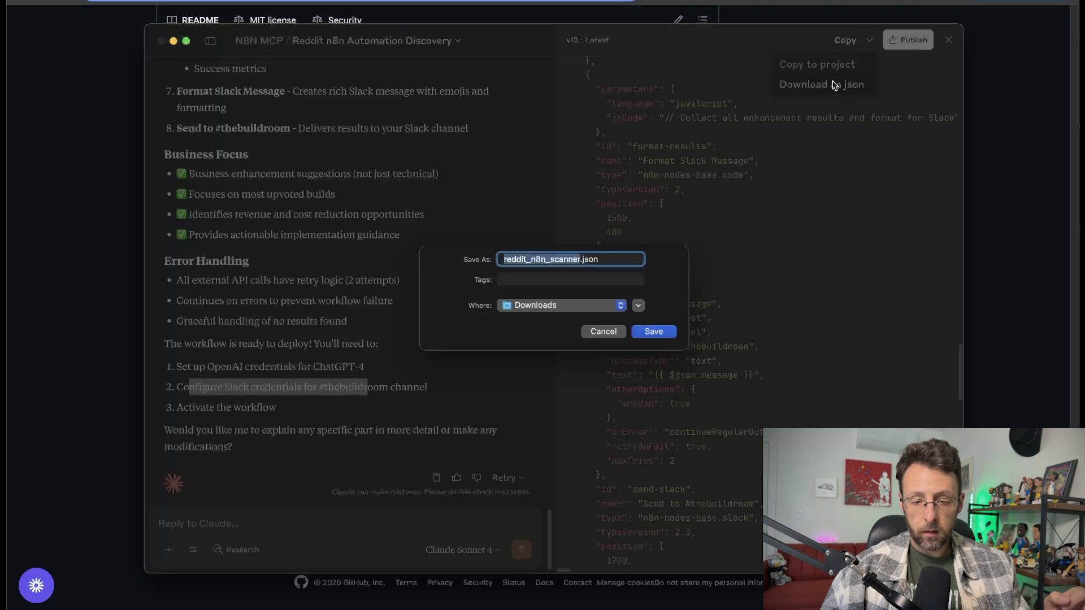
pyautogui.click(654, 331)
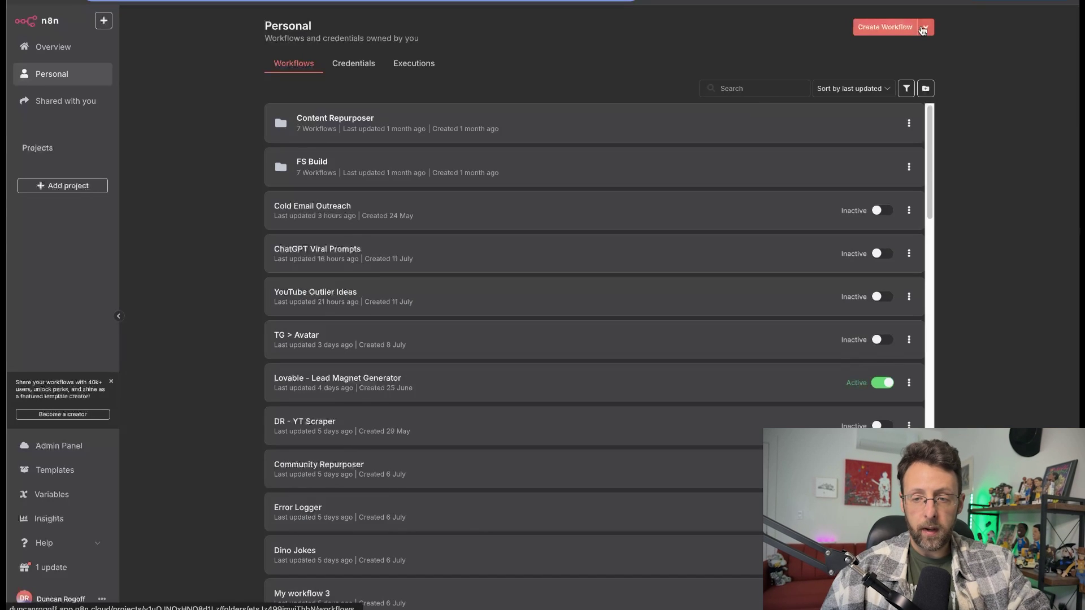
# Create a new n8n workflow and try to import reddit_n8n_scanner.json from the Downloads folder into it
pyautogui.click(897, 28)
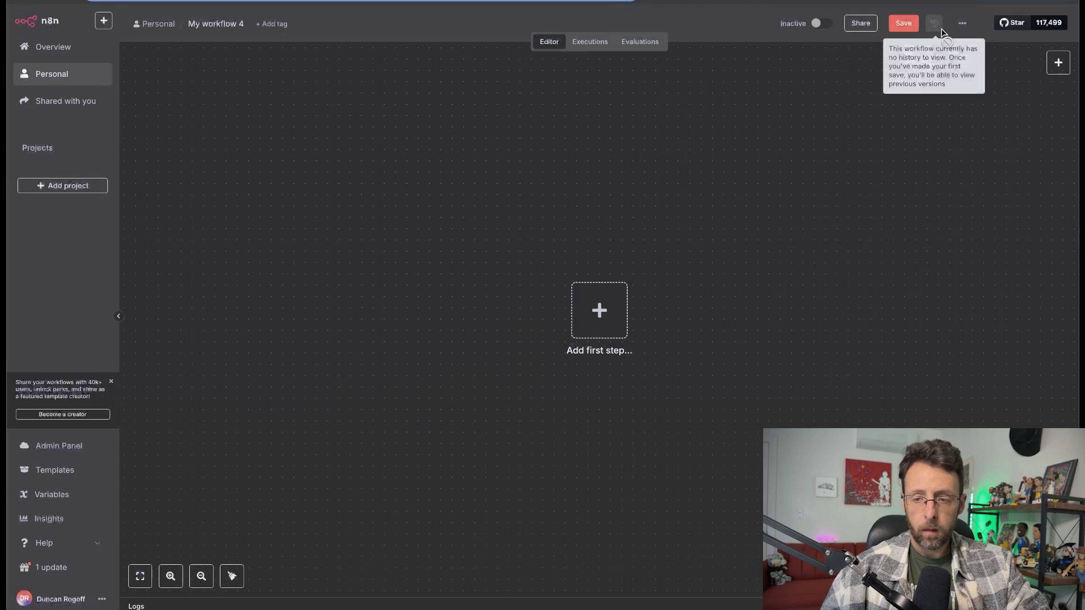
pyautogui.click(963, 25)
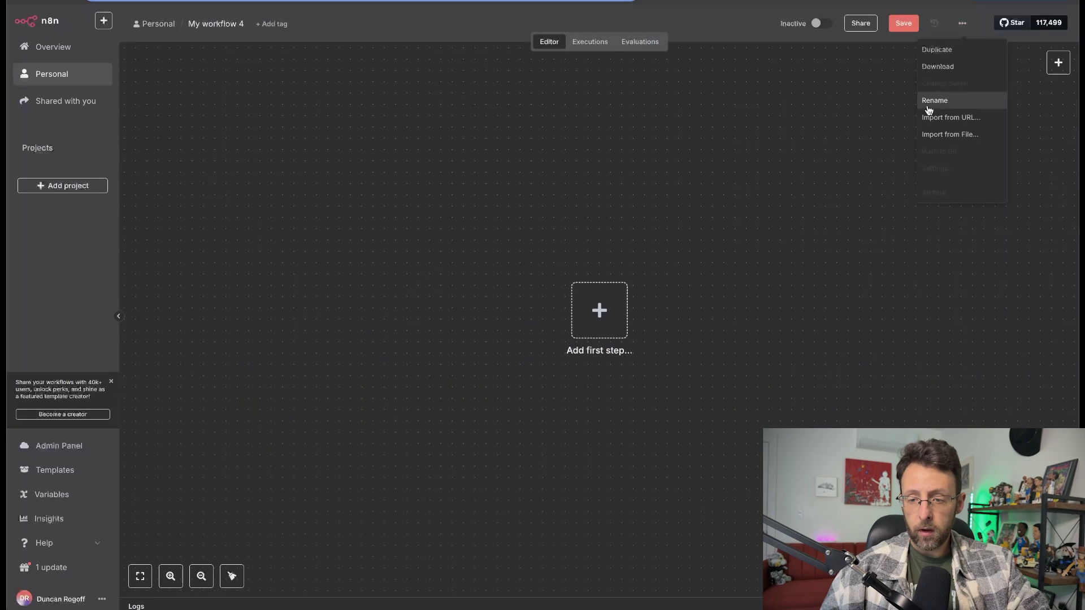
pyautogui.click(936, 120)
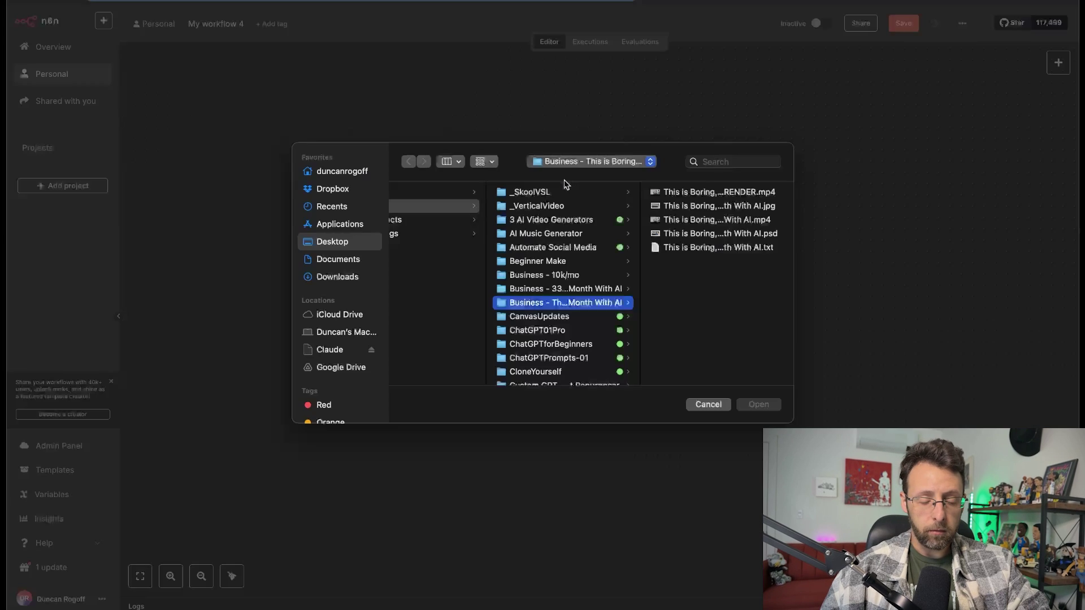
pyautogui.click(337, 276)
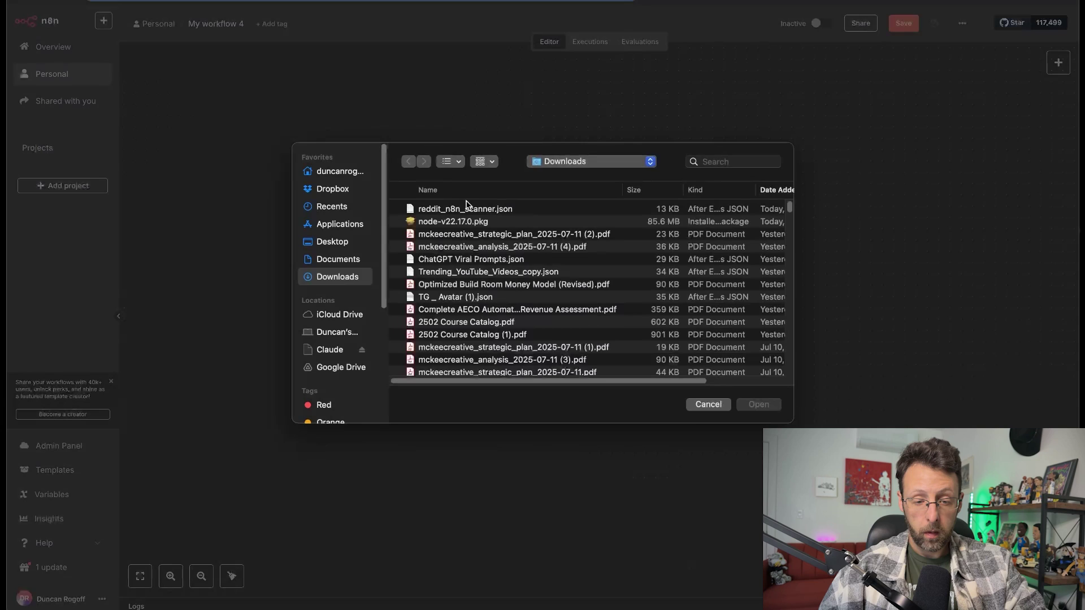
pyautogui.click(470, 209)
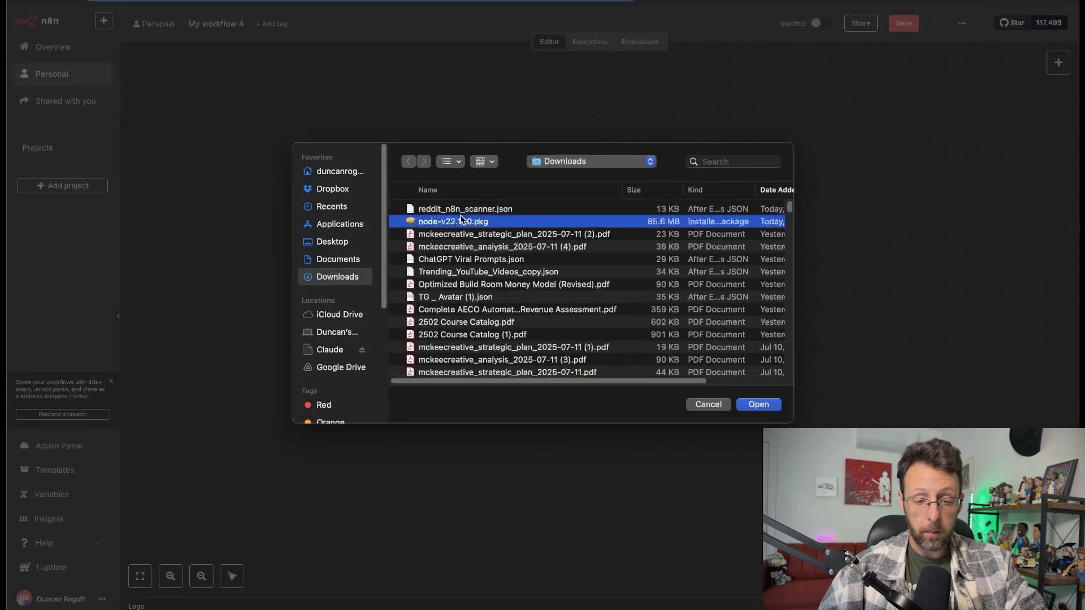
pyautogui.doubleClick(484, 211)
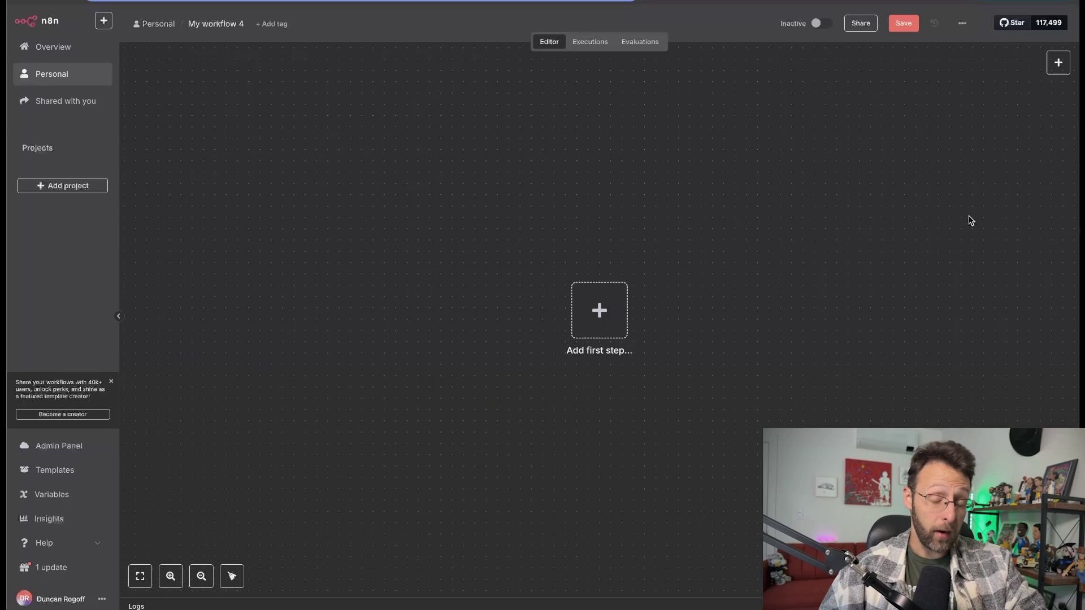
# Switch to Claude and report that importing the downloaded JSON into n8n gave an error saying it is invalid
pyautogui.press('super+Tab')
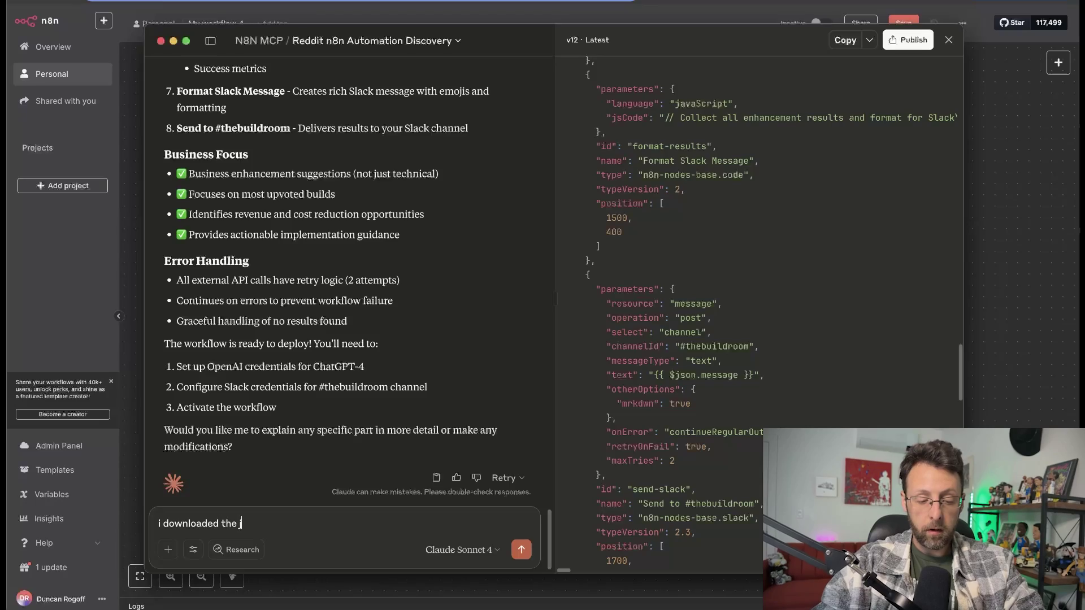
pyautogui.write('son')
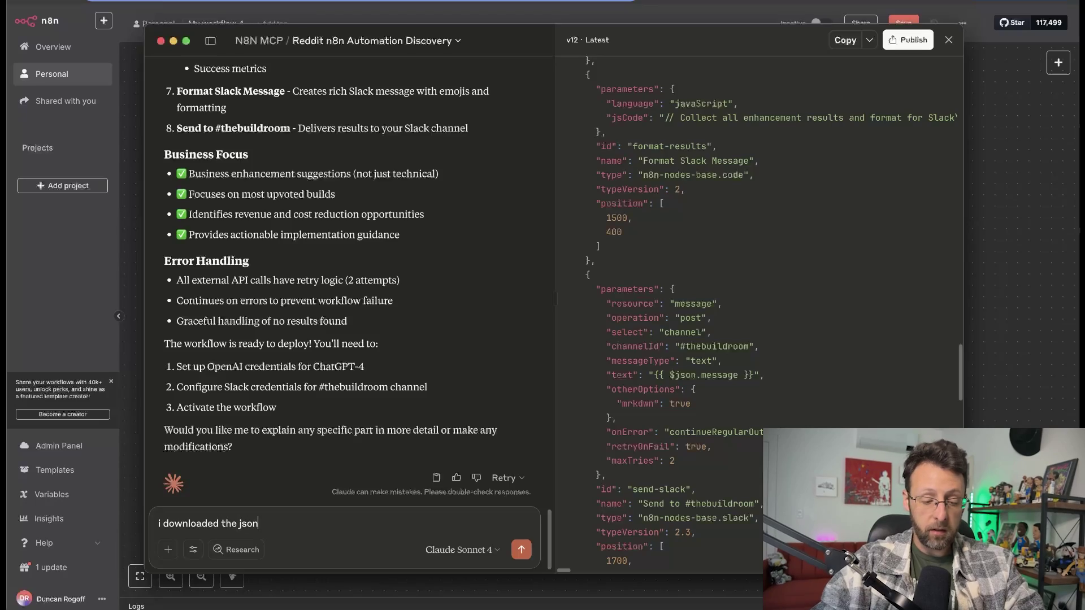
pyautogui.write(' and i got an error on import saying it is inval')
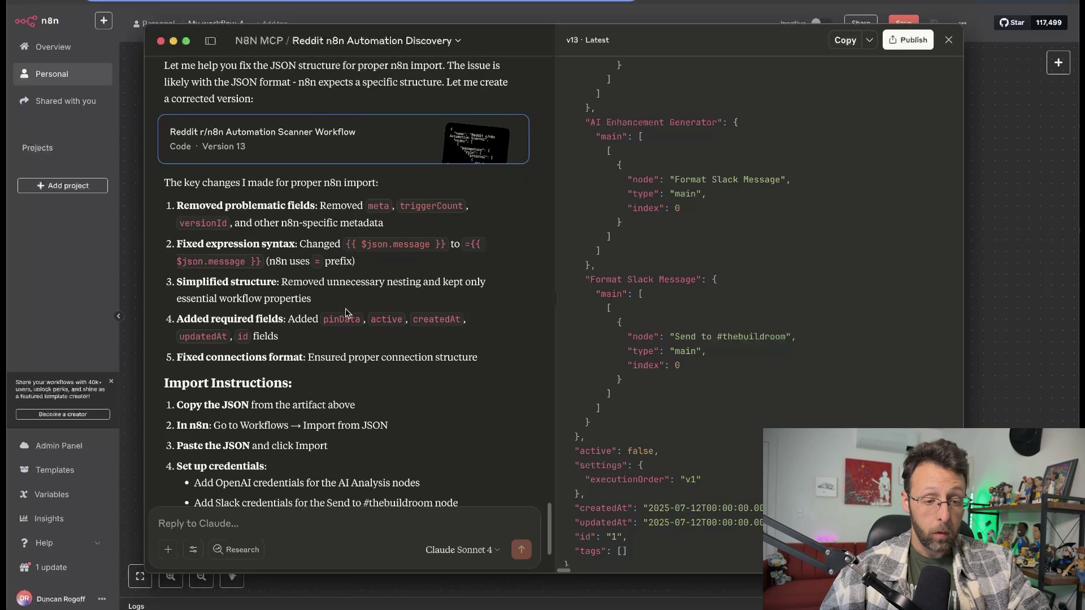
# Skim Claude's import fixes and download the corrected workflow as reddit_n8n_scanner.json into Downloads, replacing the existing file
pyautogui.scroll(2, 285, 150)
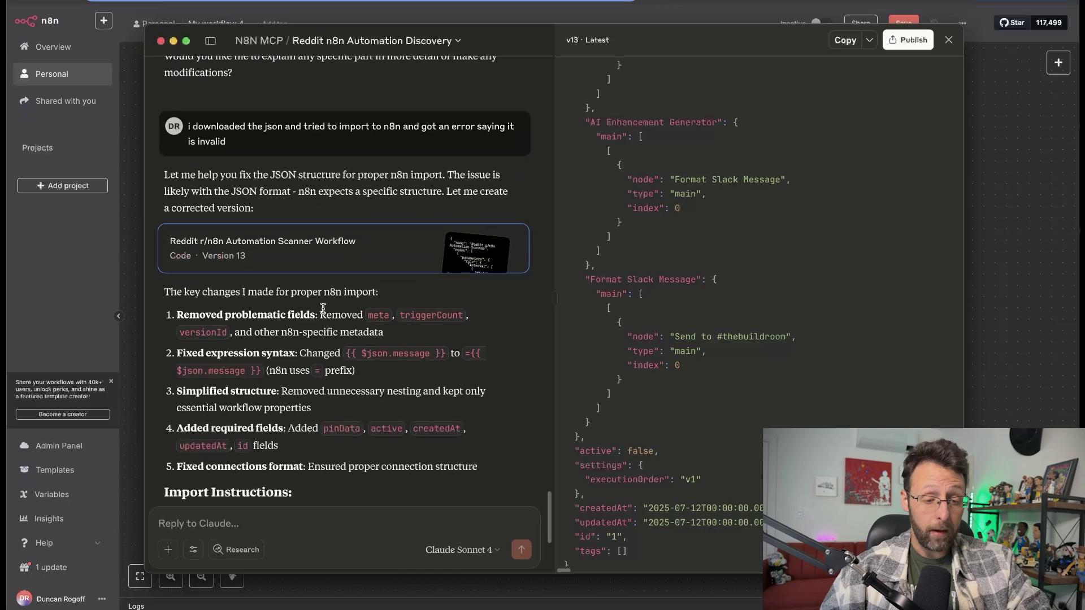
pyautogui.scroll(-3, 323, 308)
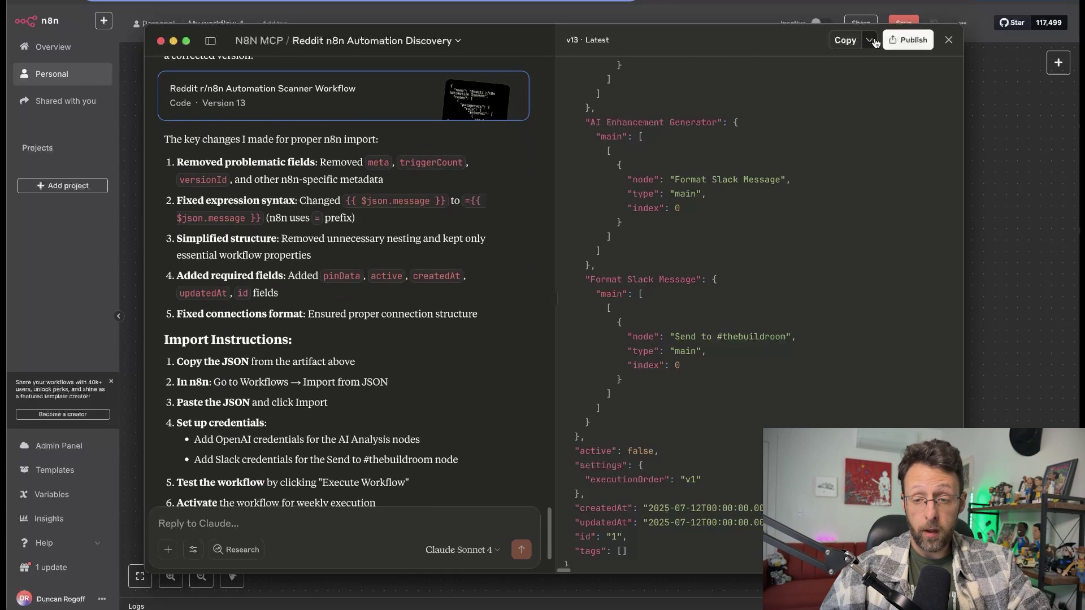
pyautogui.click(870, 41)
pyautogui.click(835, 85)
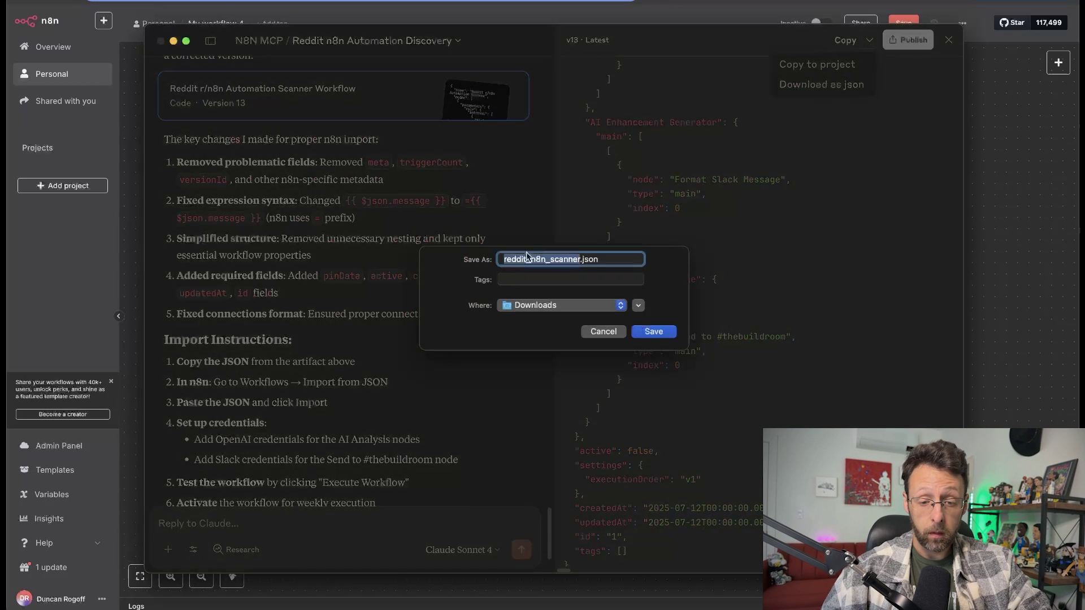
pyautogui.click(654, 333)
pyautogui.click(602, 364)
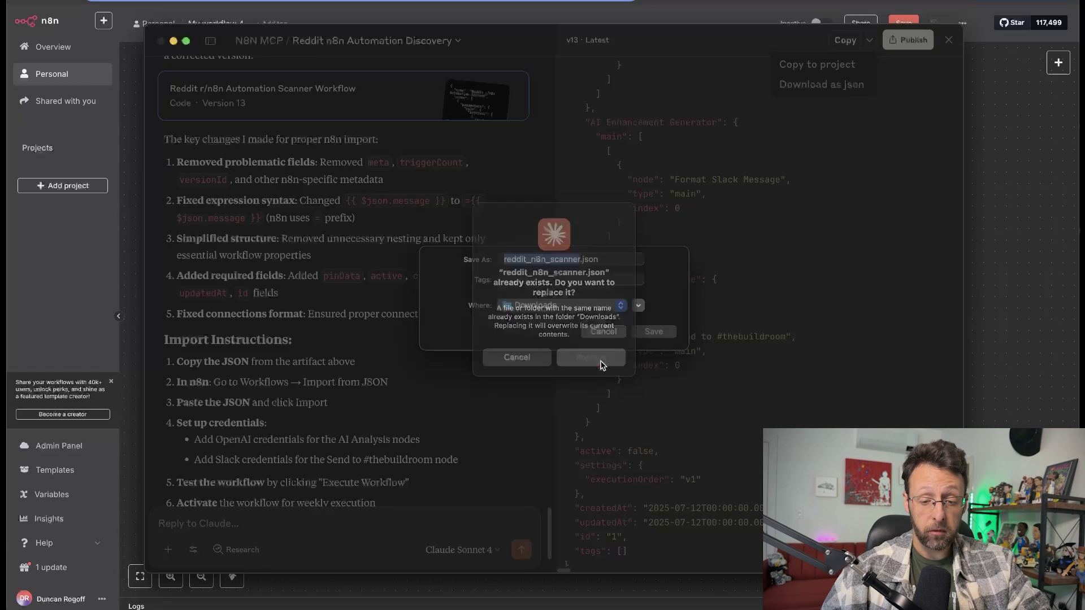
# Return to n8n and import reddit_n8n_scanner.json from the Downloads folder into the empty workflow
pyautogui.click(1026, 115)
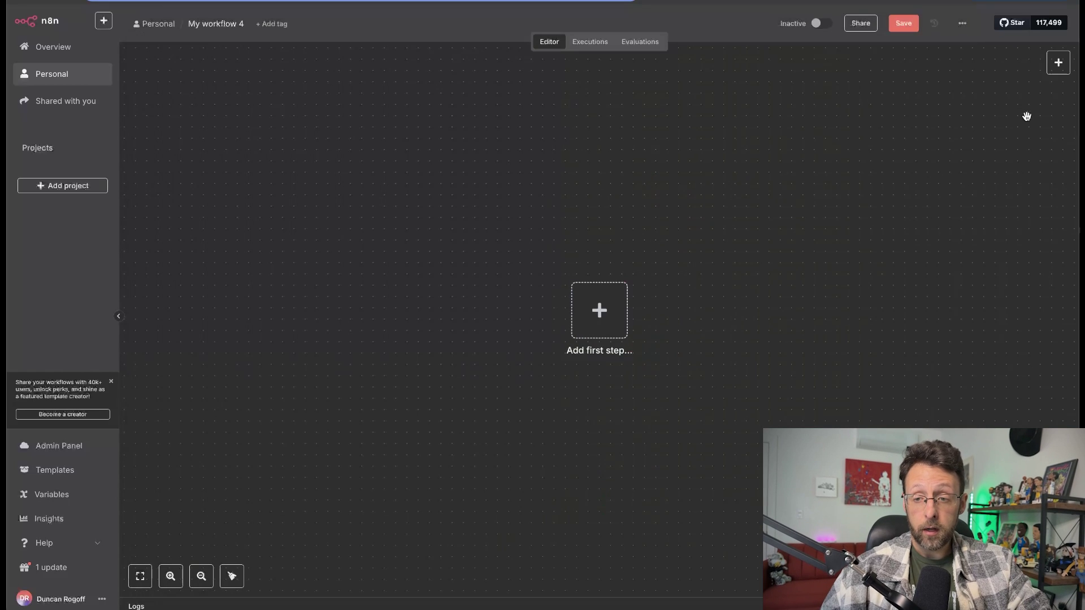
pyautogui.click(965, 27)
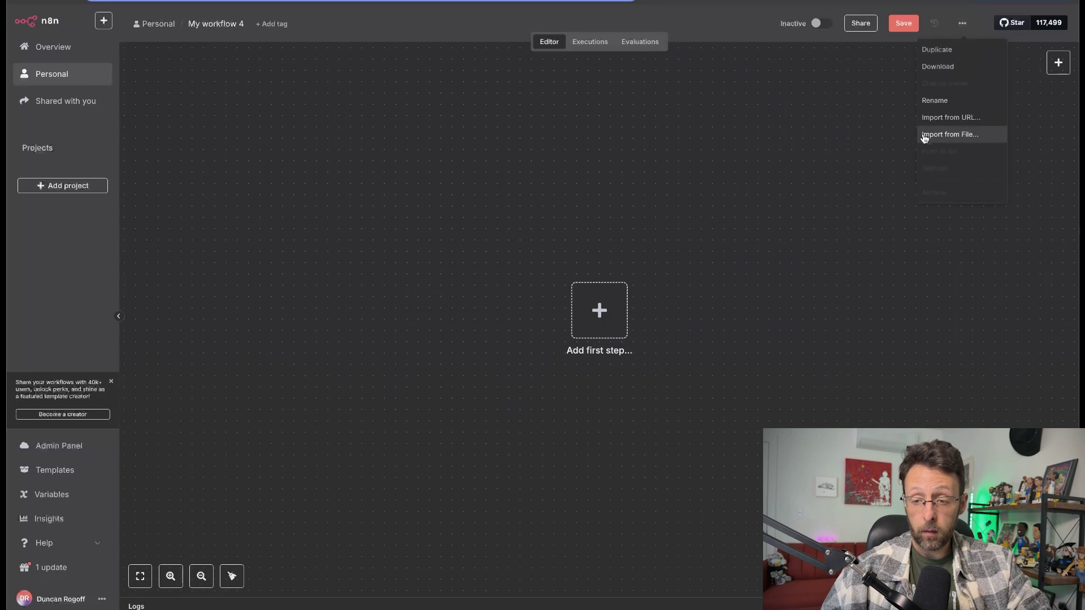
pyautogui.click(923, 135)
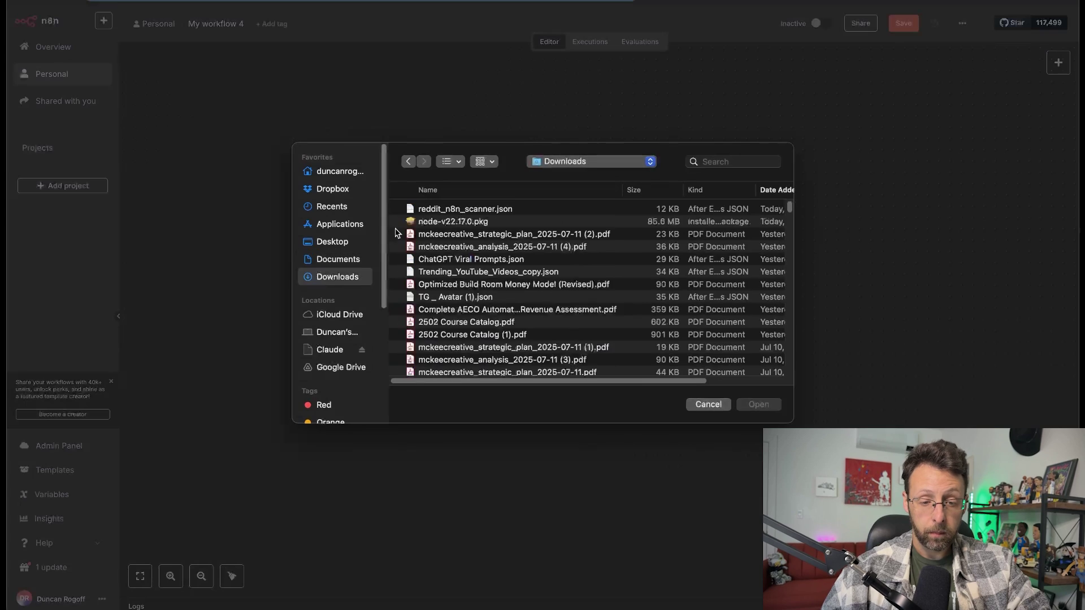
pyautogui.doubleClick(425, 210)
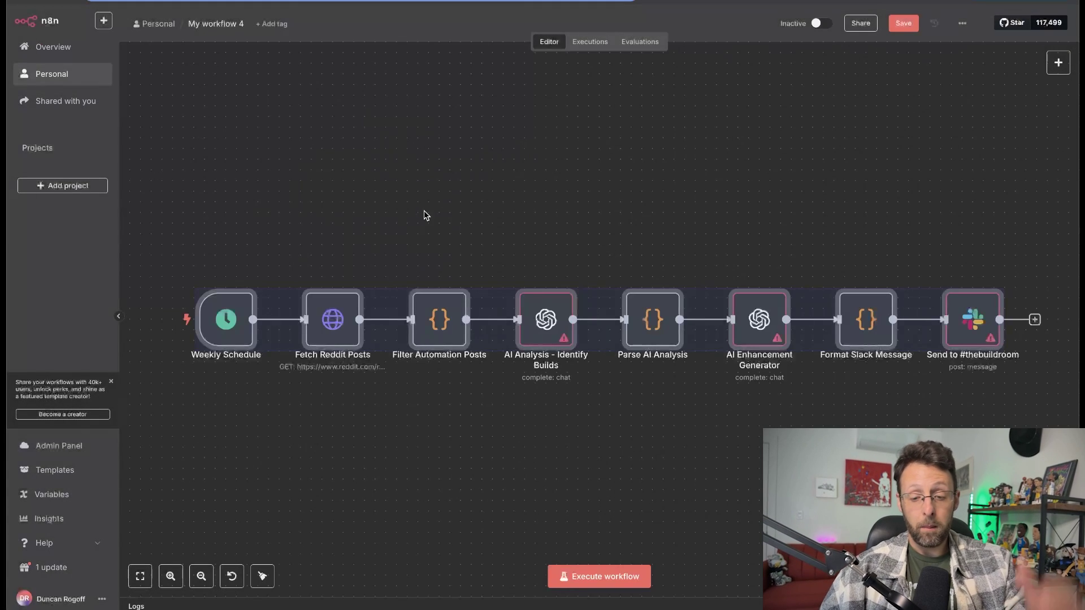
pyautogui.click(425, 177)
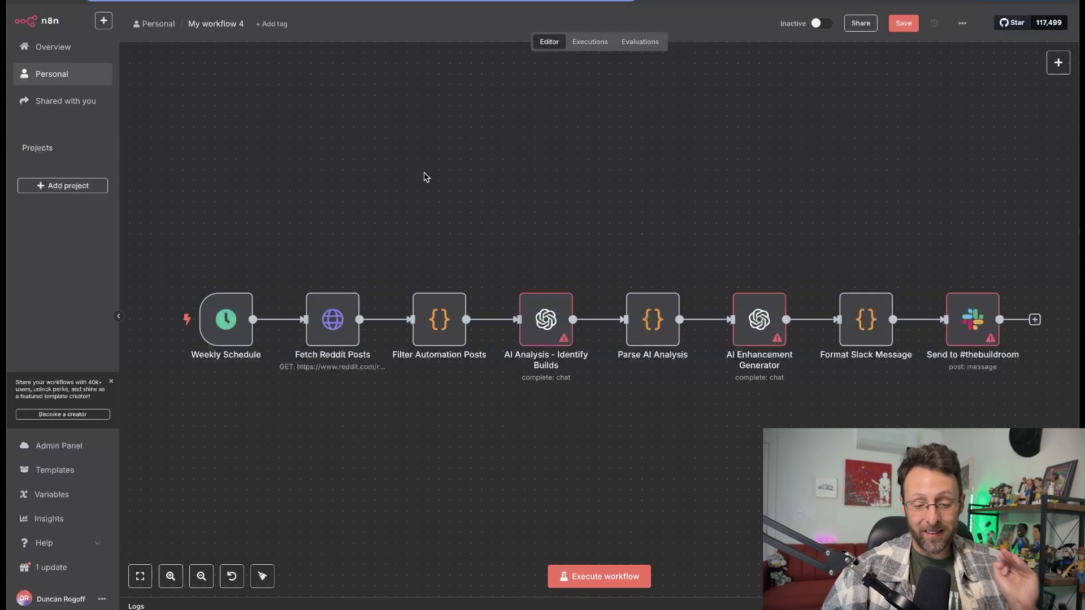
# Assign the June 16 OpenAI credential to the AI Analysis - Identify Builds node and return to the canvas
pyautogui.scroll(-3, 425, 177)
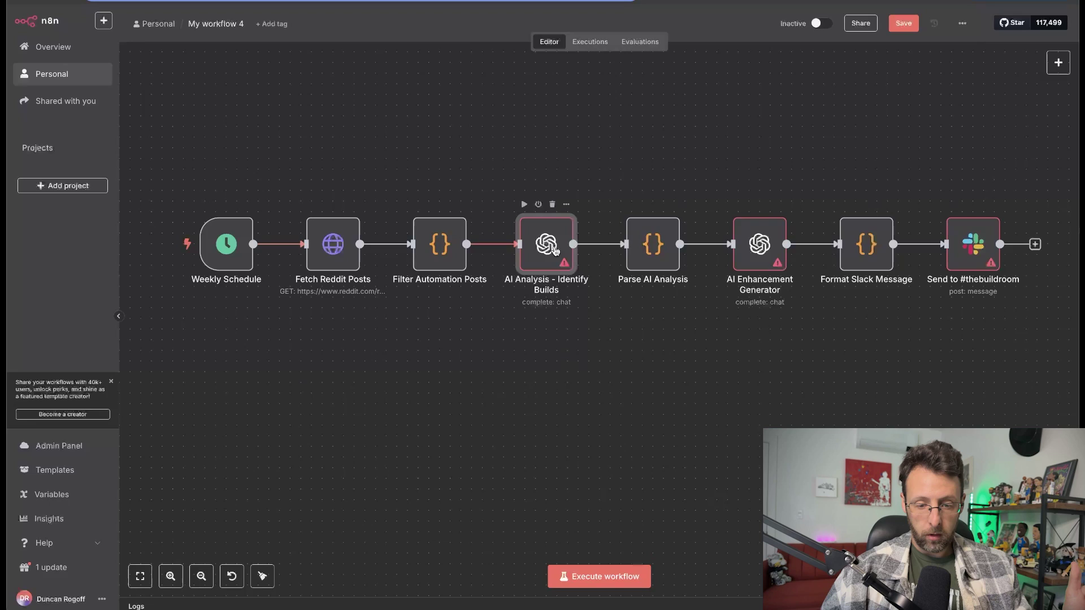
pyautogui.doubleClick(553, 245)
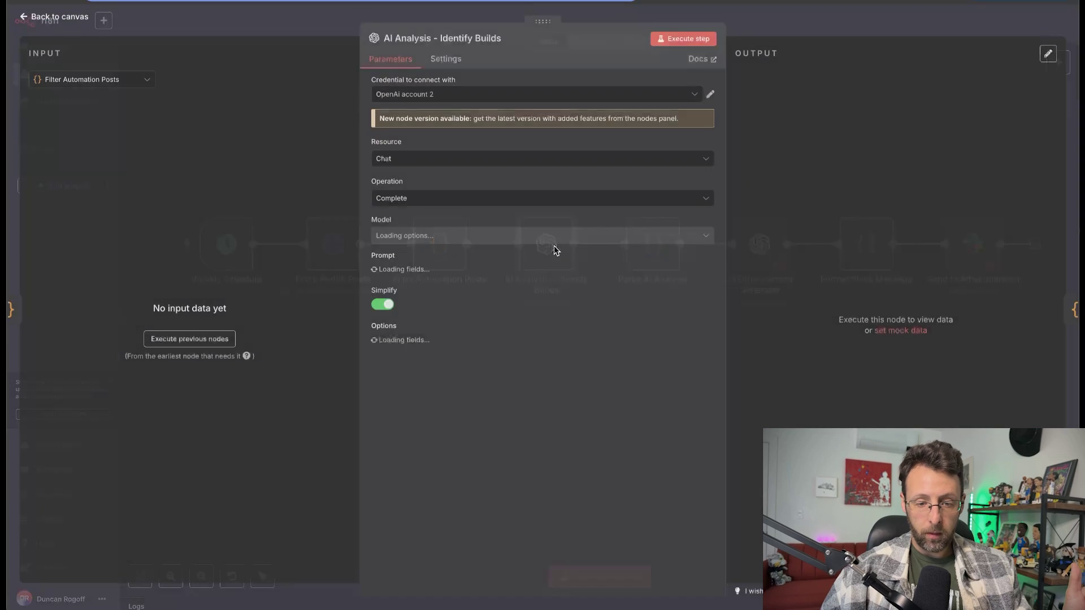
pyautogui.click(418, 96)
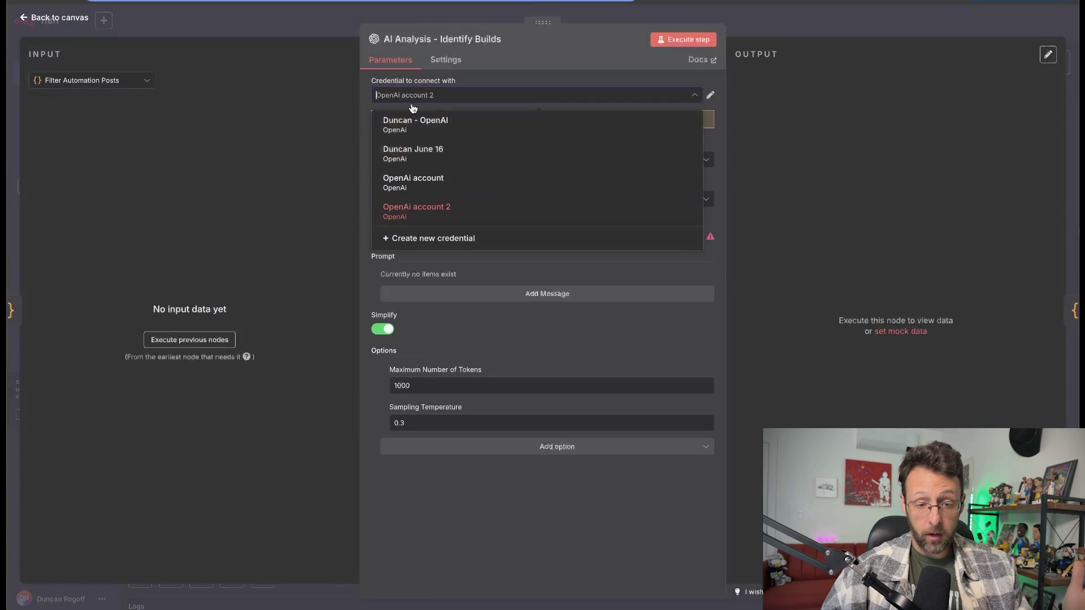
pyautogui.click(418, 154)
pyautogui.click(295, 39)
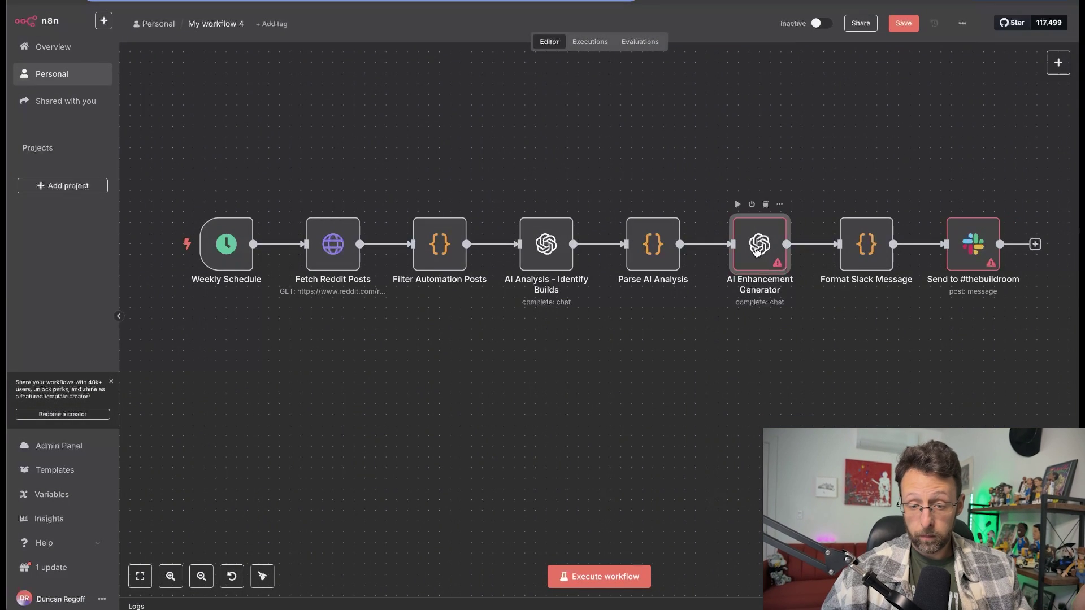
# Assign the June 16 OpenAI credential to the AI Enhancement Generator node and return to the canvas
pyautogui.doubleClick(757, 252)
pyautogui.click(475, 95)
pyautogui.click(407, 150)
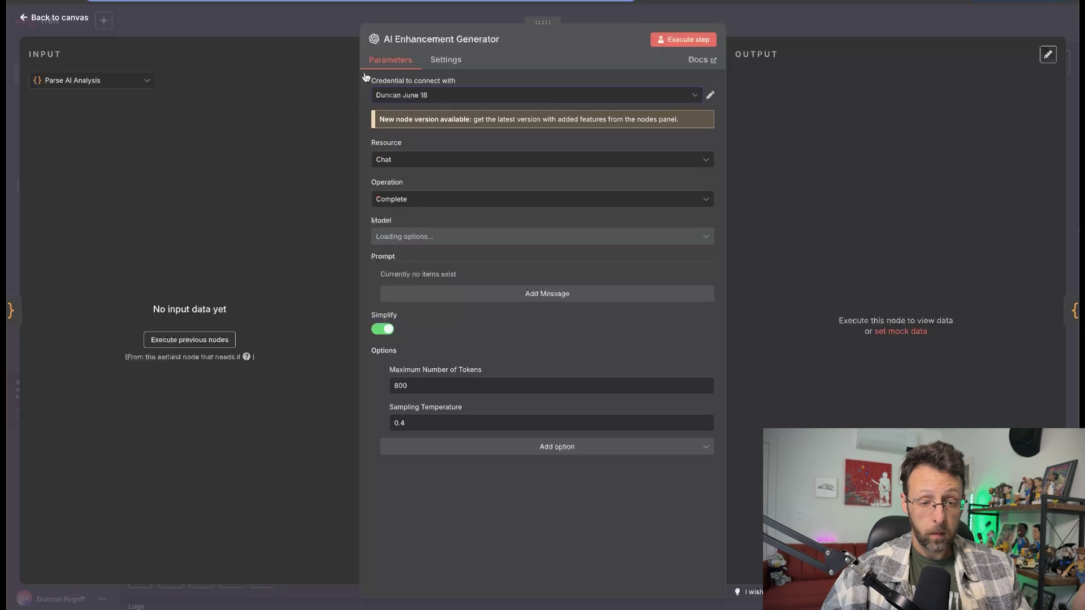
pyautogui.press('Escape')
# Set the Send to #thebuildroom node's credential to Slack account 2 and return to the canvas
pyautogui.doubleClick(1017, 252)
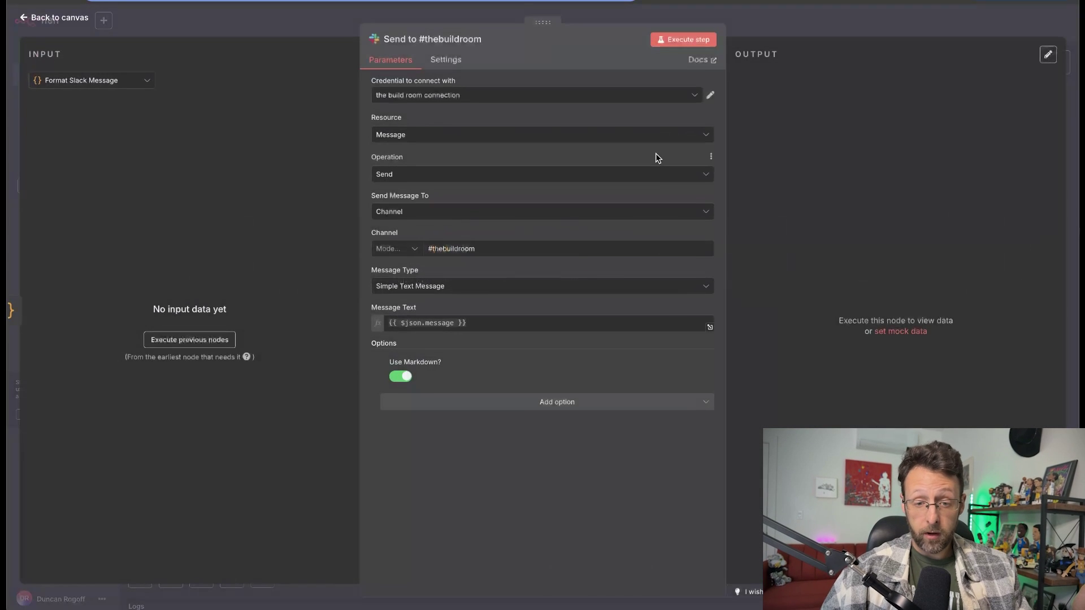
pyautogui.click(438, 98)
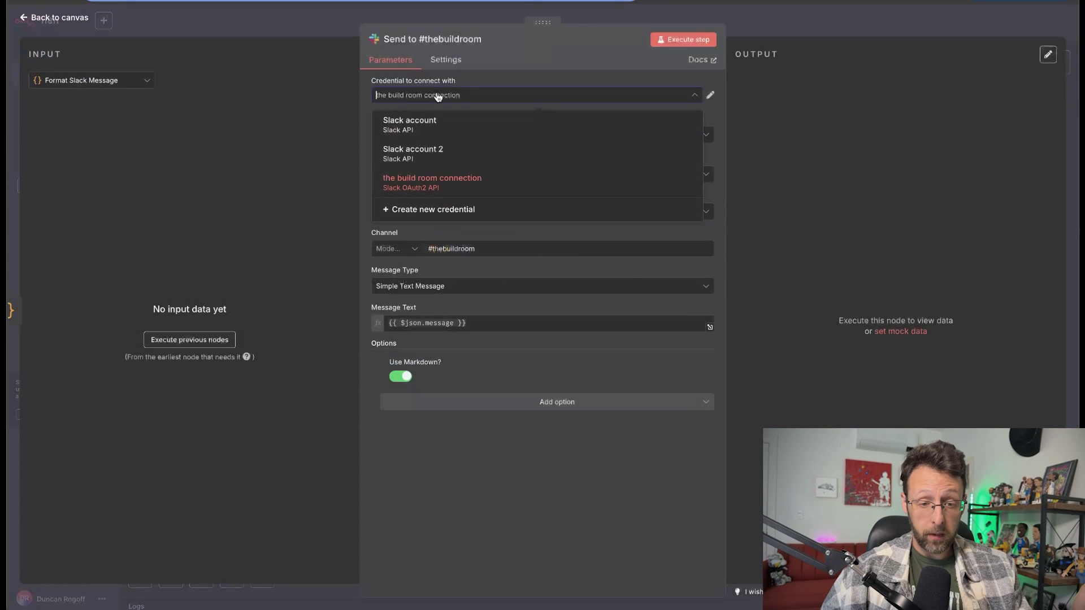
pyautogui.click(416, 150)
pyautogui.press('Escape')
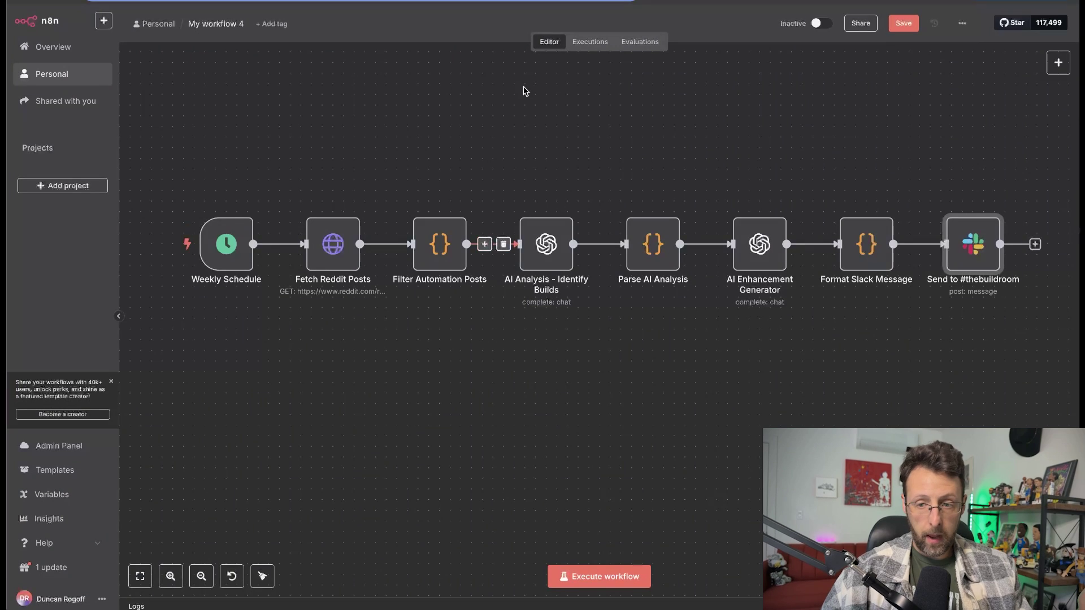
# Execute the workflow from the Weekly Schedule trigger and check the Fetch Reddit Posts node
pyautogui.moveTo(152, 240)
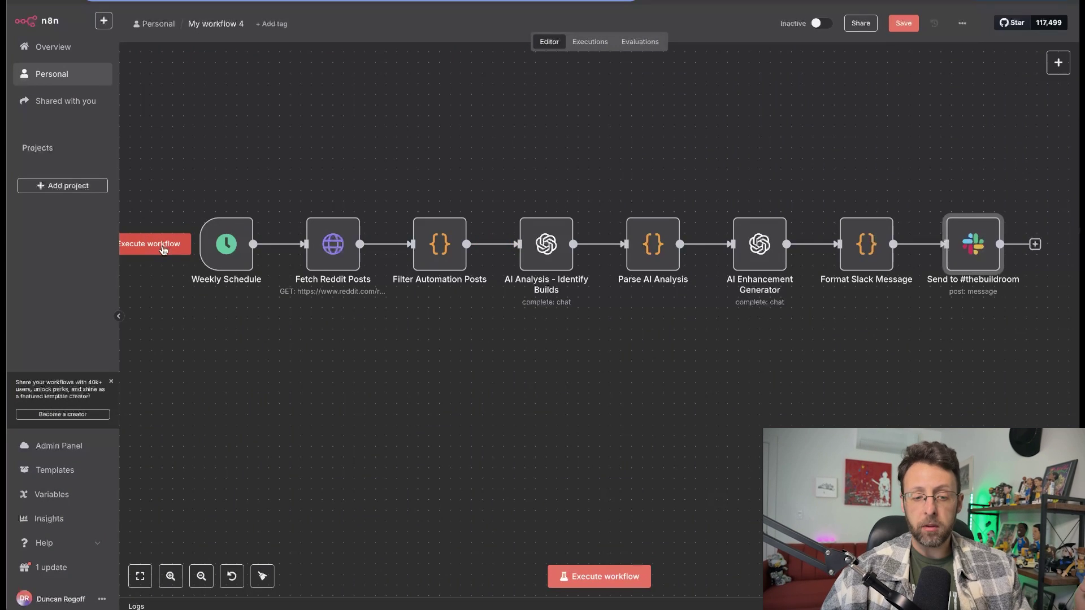
pyautogui.click(163, 249)
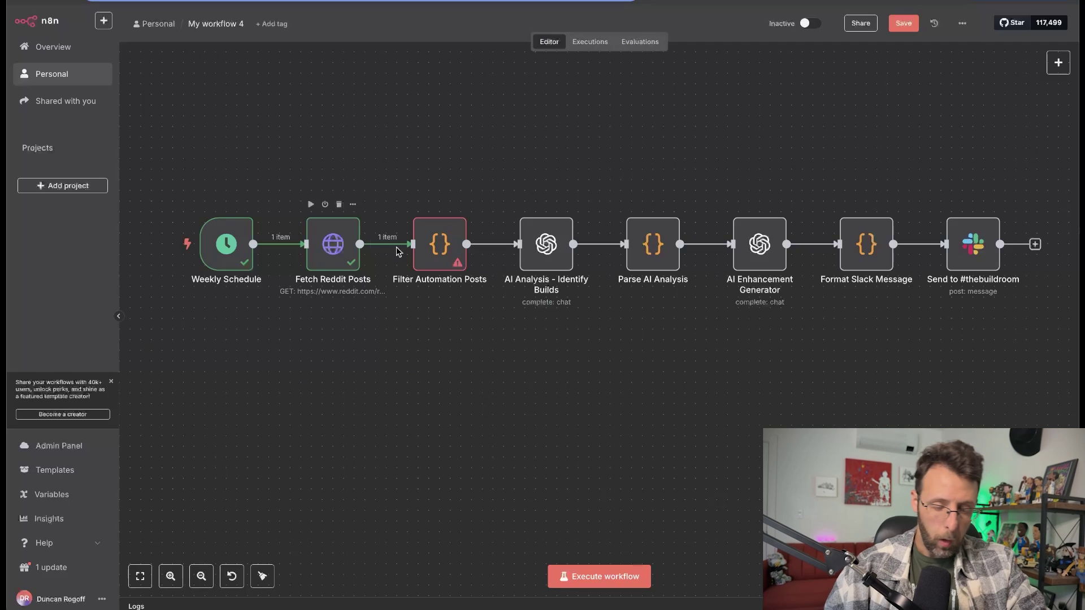
pyautogui.moveTo(282, 179); pyautogui.dragTo(396, 428)
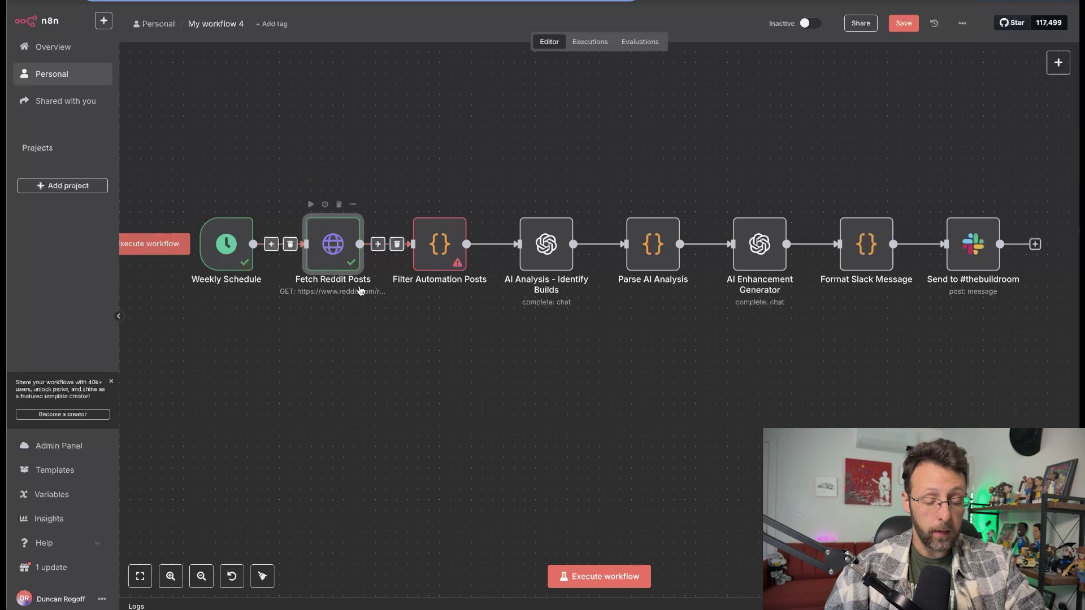
# Add a Reddit node with the Get many posts action and place it above the AI Analysis - Identify Builds node
pyautogui.click(529, 150)
pyautogui.click(1058, 62)
pyautogui.write('redd')
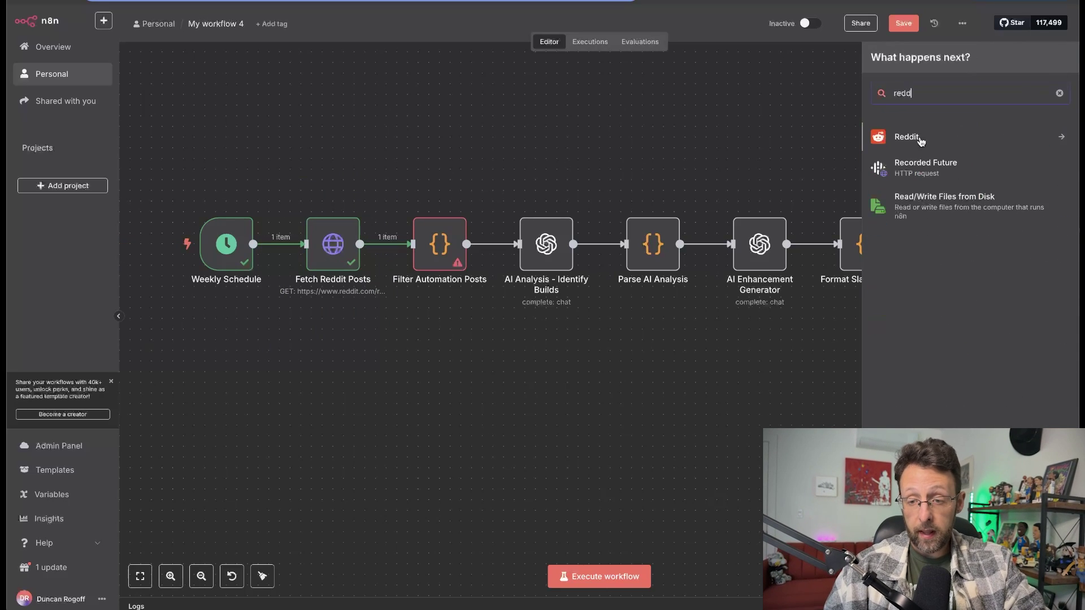
pyautogui.click(904, 140)
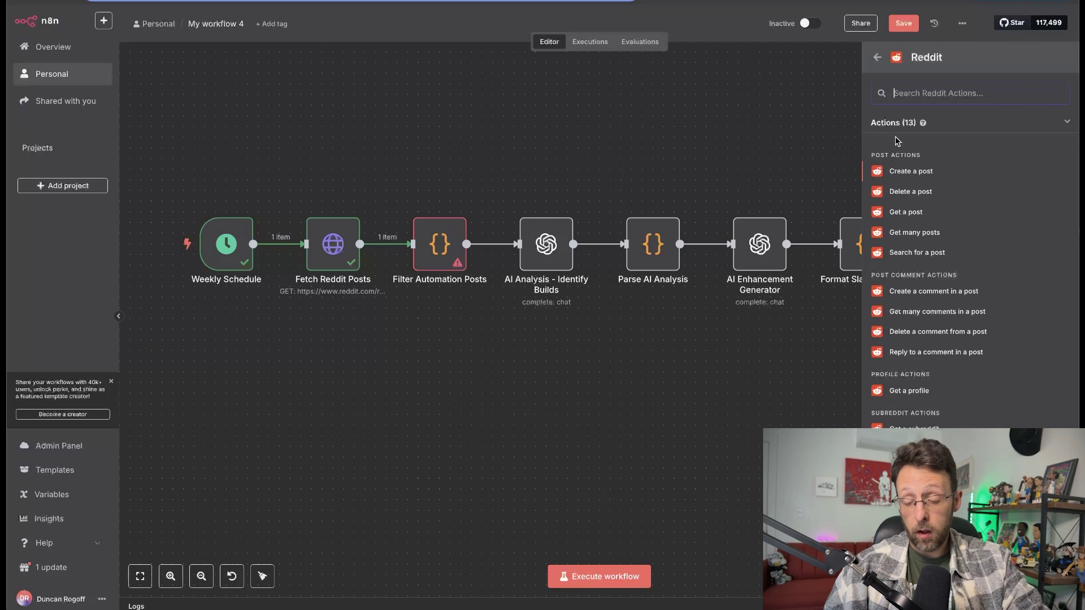
pyautogui.click(914, 233)
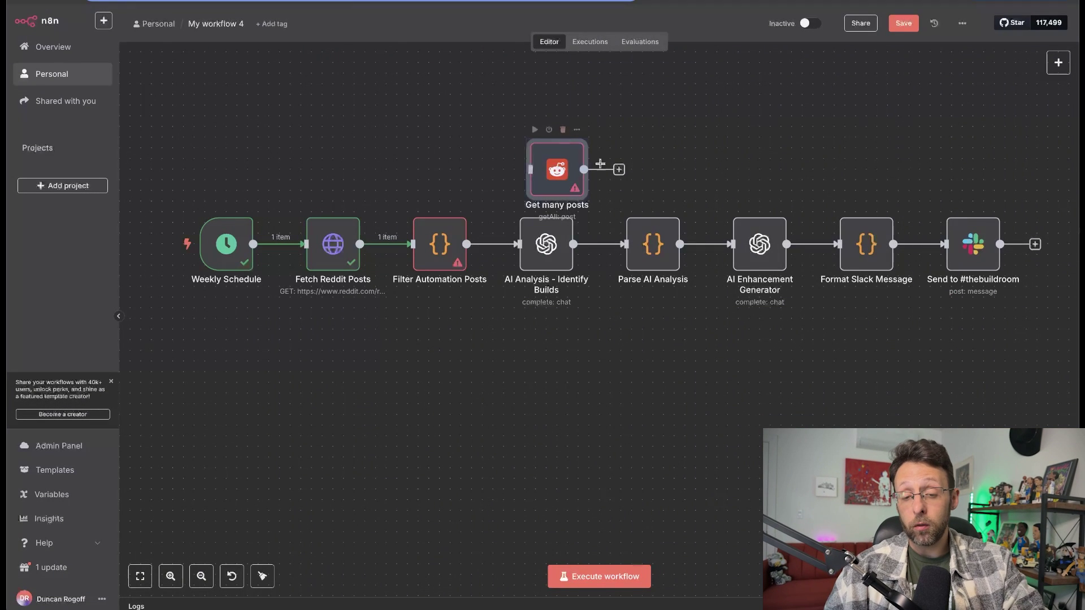
pyautogui.moveTo(561, 166); pyautogui.dragTo(524, 142)
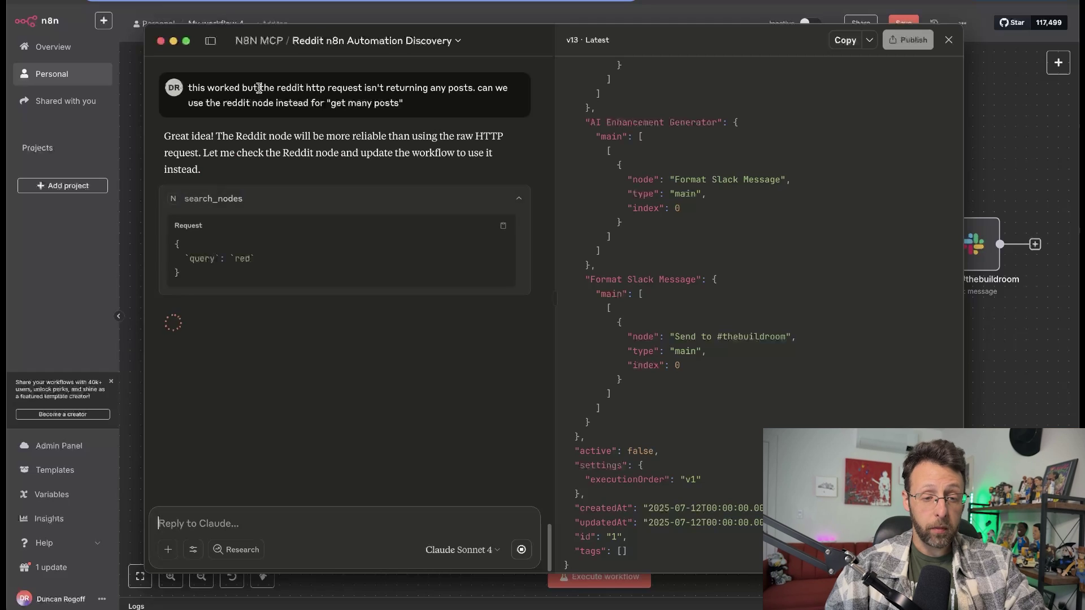
# Review the request to replace the HTTP request with the Reddit node, along with Claude's reply and node lookups
pyautogui.moveTo(421, 91); pyautogui.dragTo(487, 92)
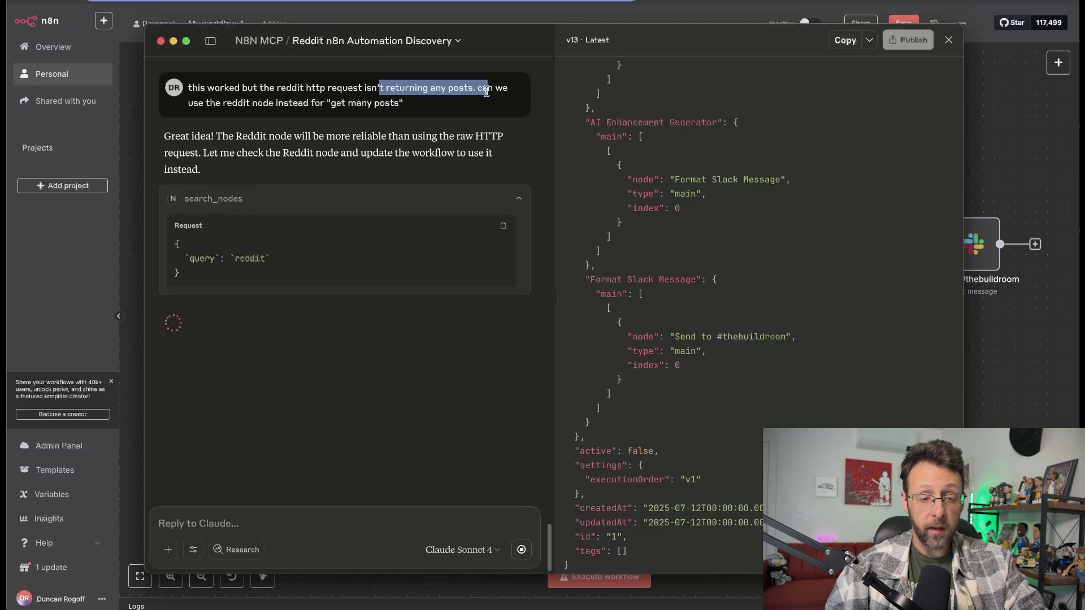
pyautogui.tripleClick(200, 116)
pyautogui.click(308, 151)
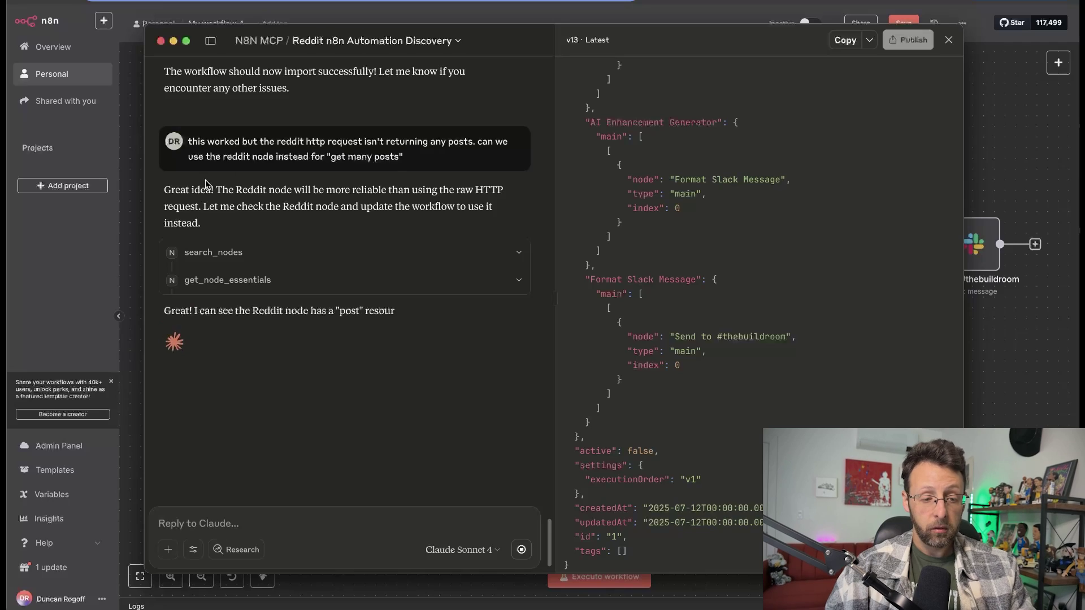
pyautogui.moveTo(229, 190); pyautogui.dragTo(387, 191)
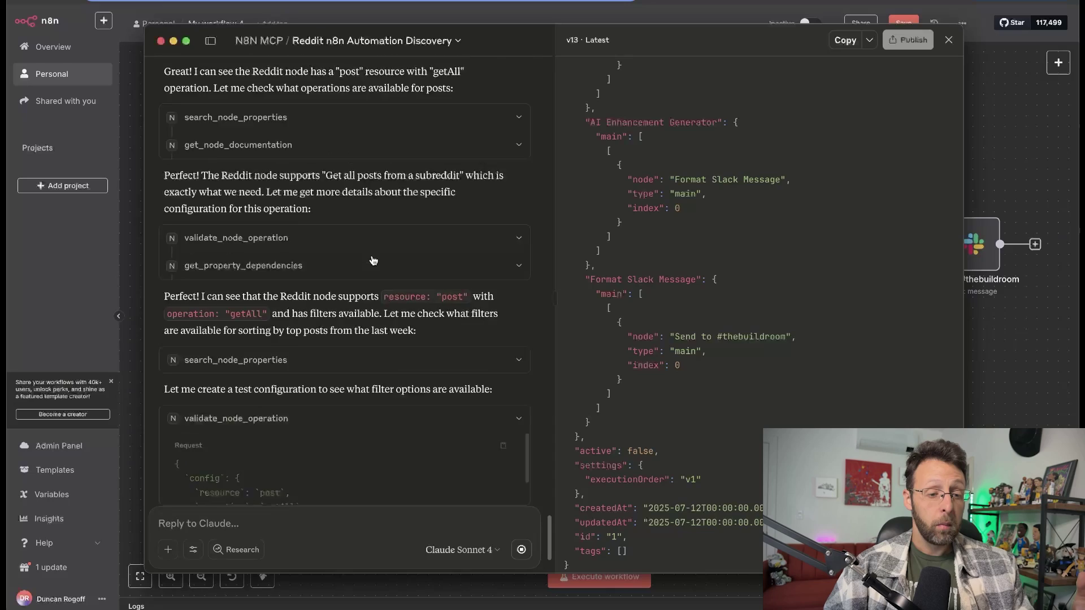
pyautogui.scroll(4, 373, 263)
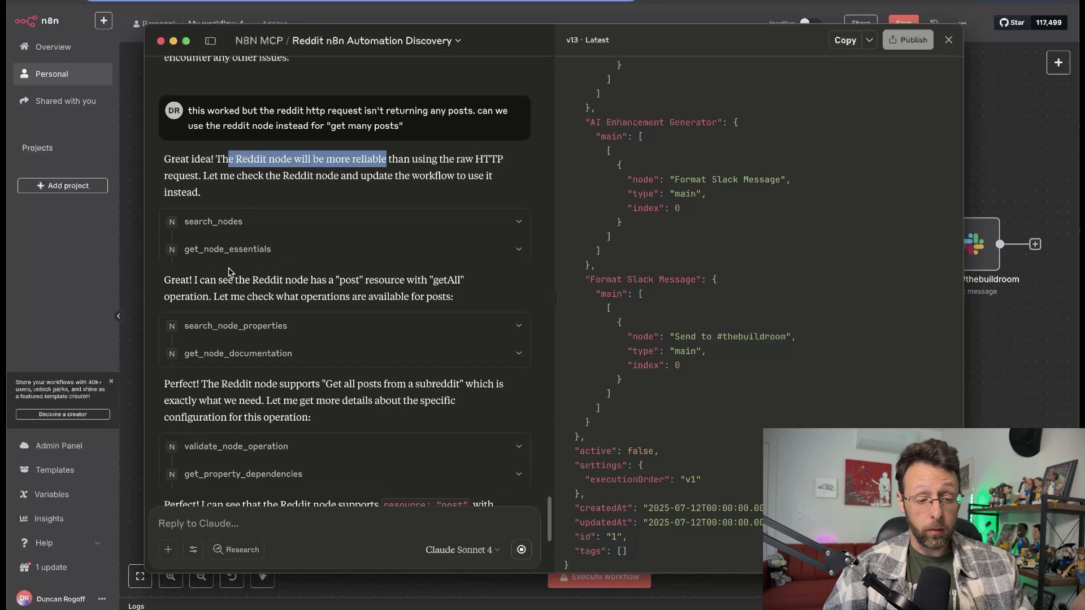
pyautogui.scroll(-1, 323, 275)
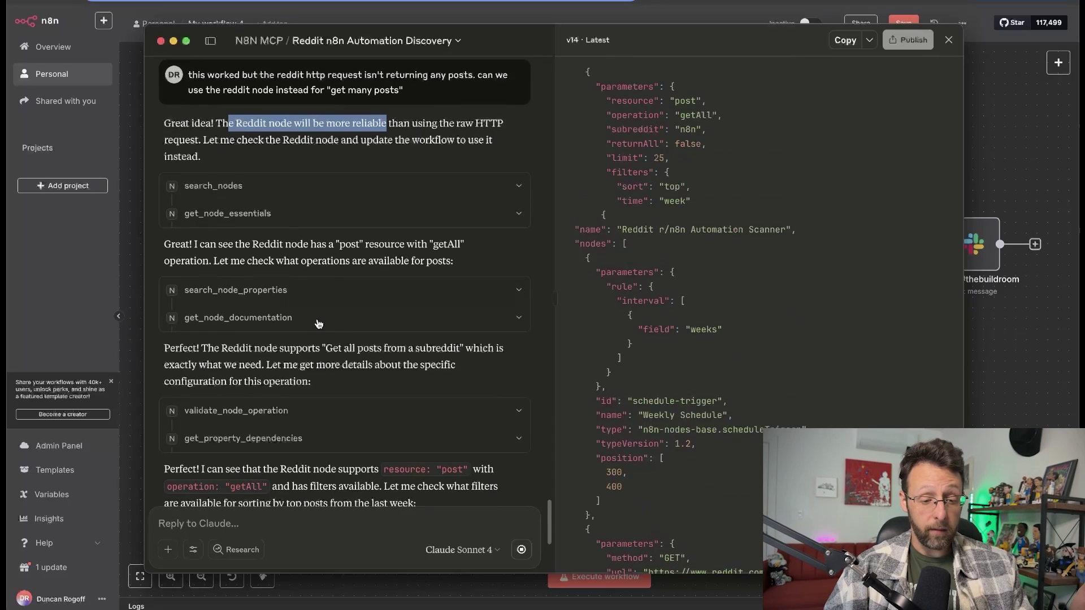
# Read Claude's summary of the updated workflow, covering the Reddit node configuration, filtering logic, data processing and setup instructions
pyautogui.scroll(-5, 328, 294)
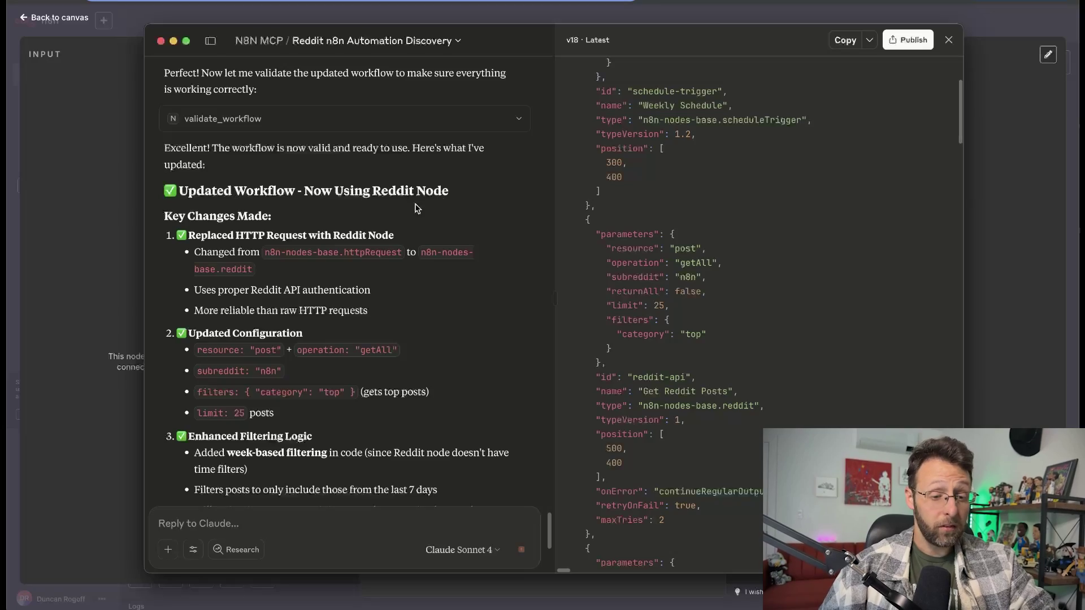
pyautogui.moveTo(235, 412); pyautogui.dragTo(277, 412)
pyautogui.scroll(-3, 314, 312)
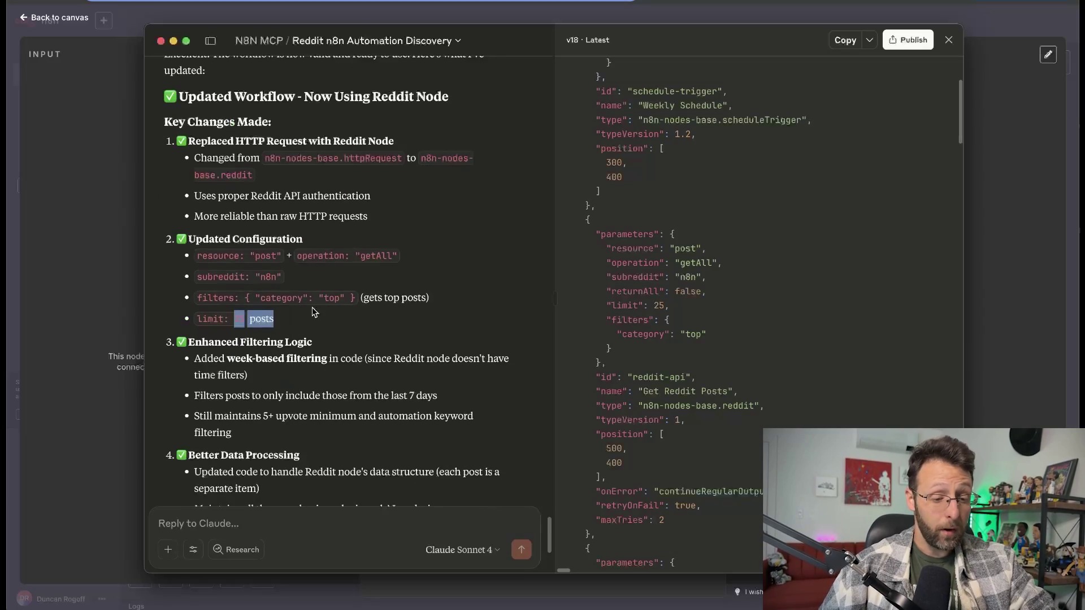
pyautogui.scroll(-5, 314, 312)
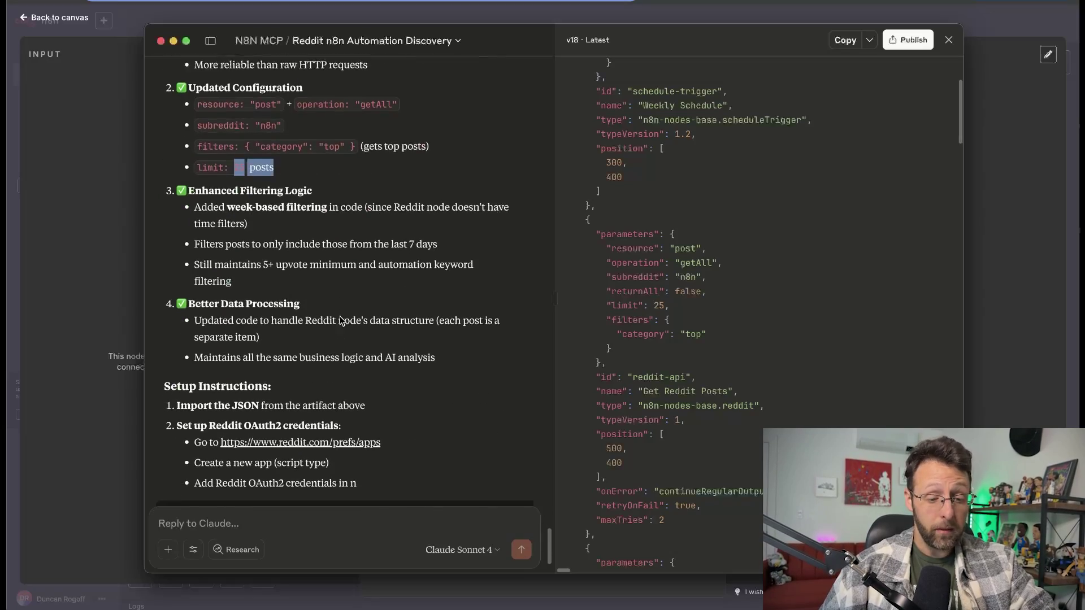
# Download Claude's updated workflow JSON and import it from the Downloads folder into the empty n8n workflow
pyautogui.click(868, 43)
pyautogui.click(834, 85)
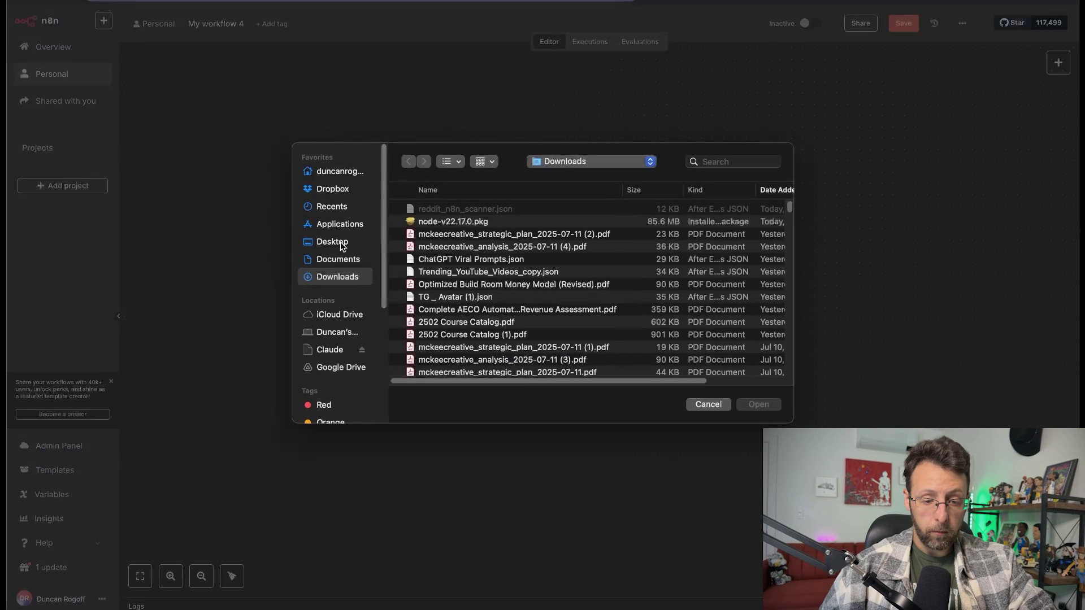
pyautogui.click(338, 258)
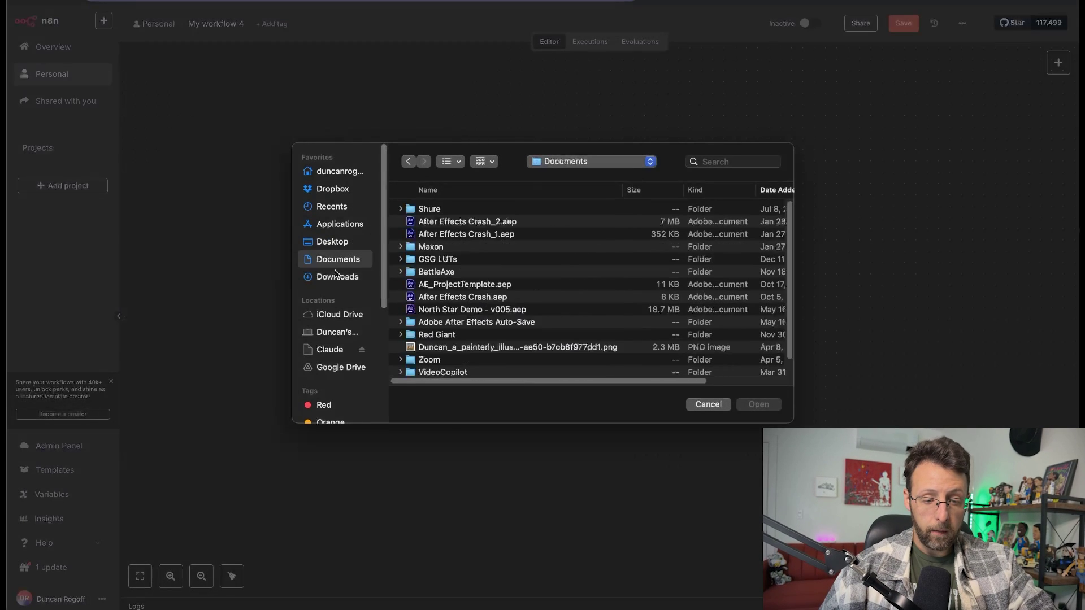
pyautogui.click(337, 277)
pyautogui.doubleClick(459, 209)
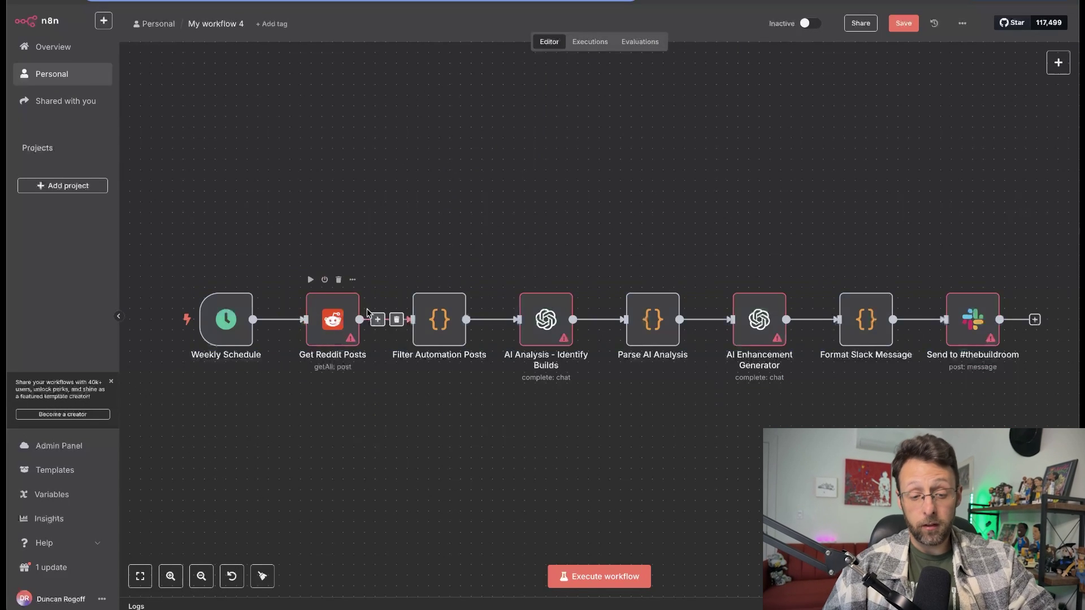
# Assign the Reddit account credential to the Get Reddit Posts node and keep its category filter on Top Posts
pyautogui.doubleClick(334, 334)
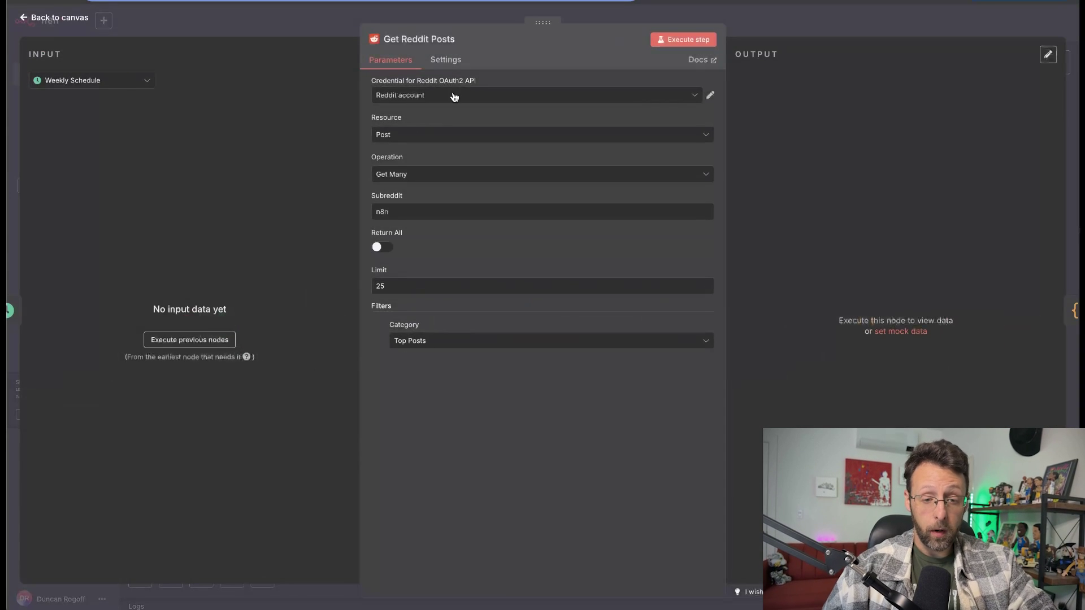
pyautogui.click(440, 100)
pyautogui.click(419, 127)
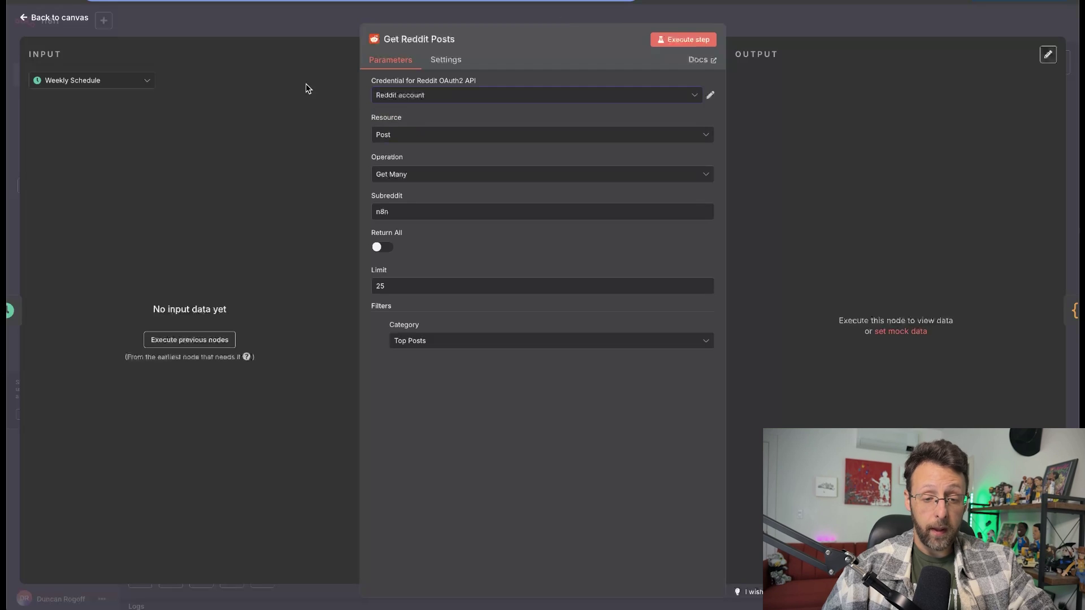
pyautogui.click(436, 417)
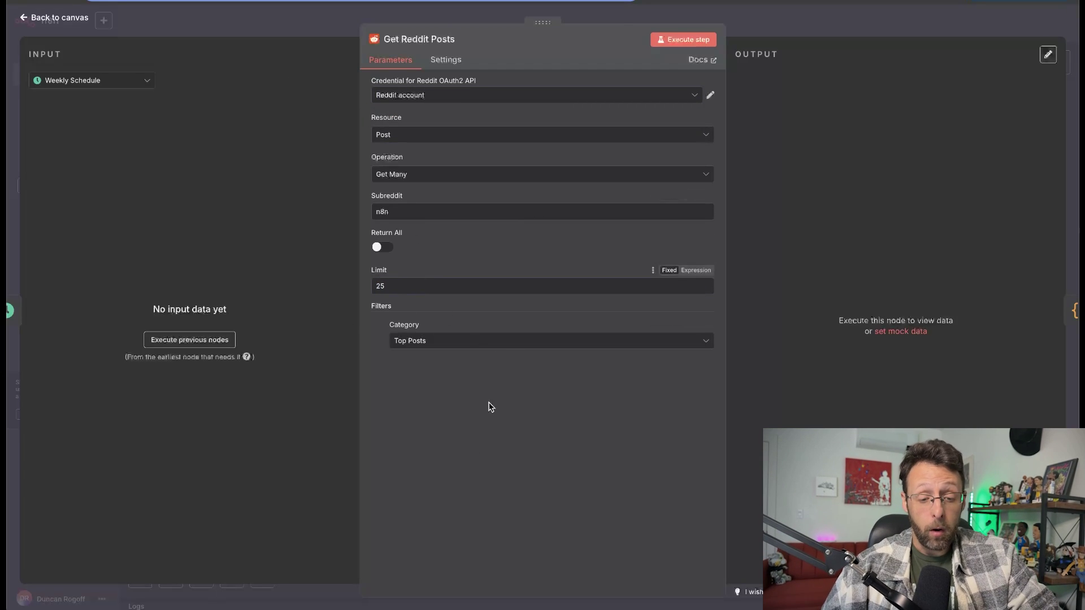
pyautogui.click(442, 340)
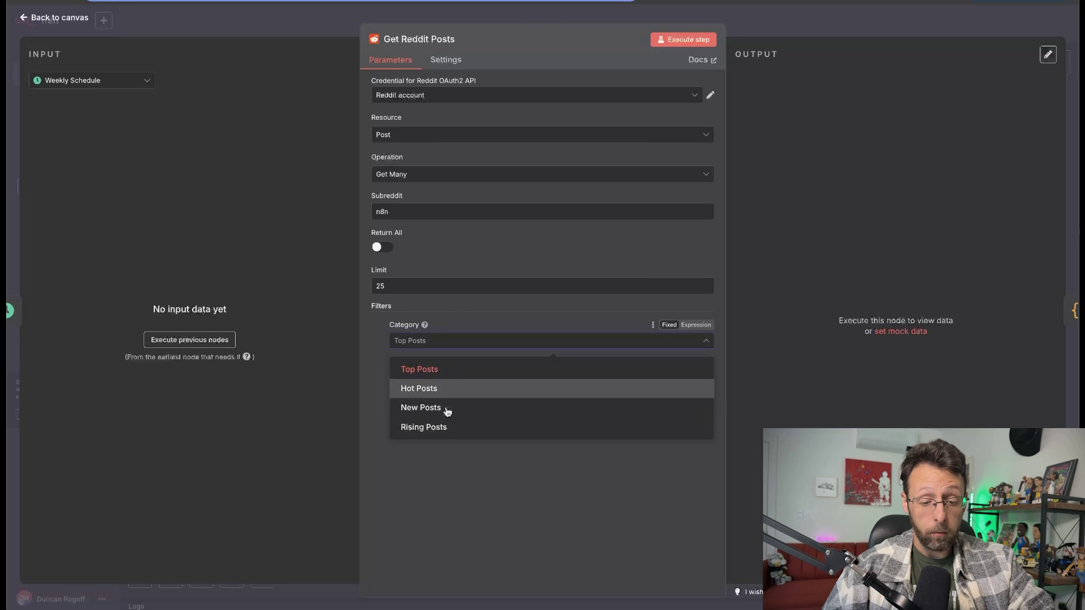
pyautogui.click(460, 379)
pyautogui.press('Escape')
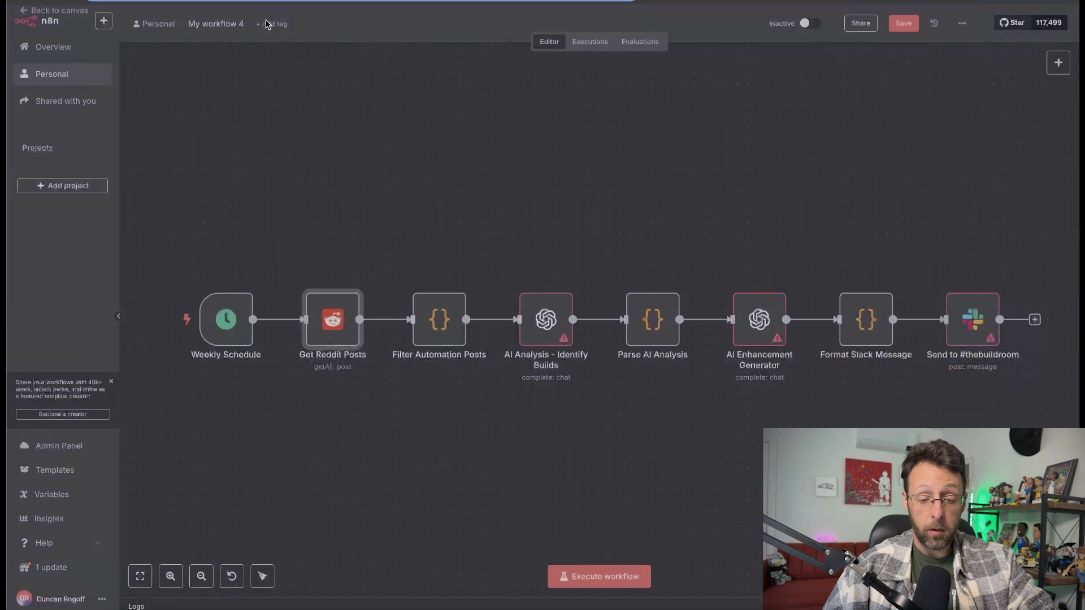
# Assign the OpenAI credential labelled June 16 to the AI Analysis - Identify Builds and AI Enhancement Generator nodes
pyautogui.doubleClick(547, 331)
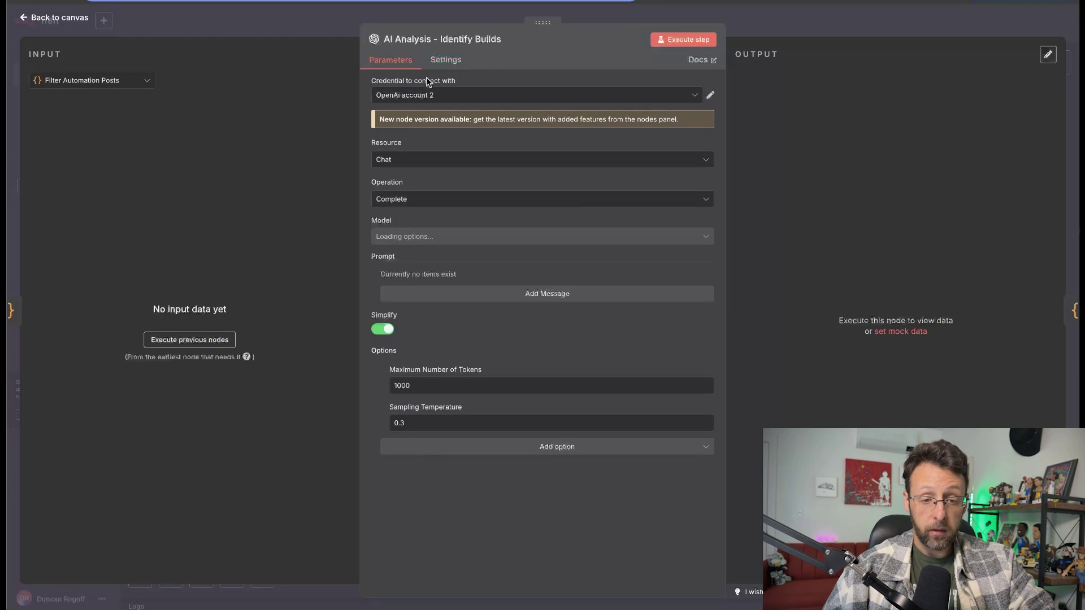
pyautogui.click(421, 95)
pyautogui.click(428, 130)
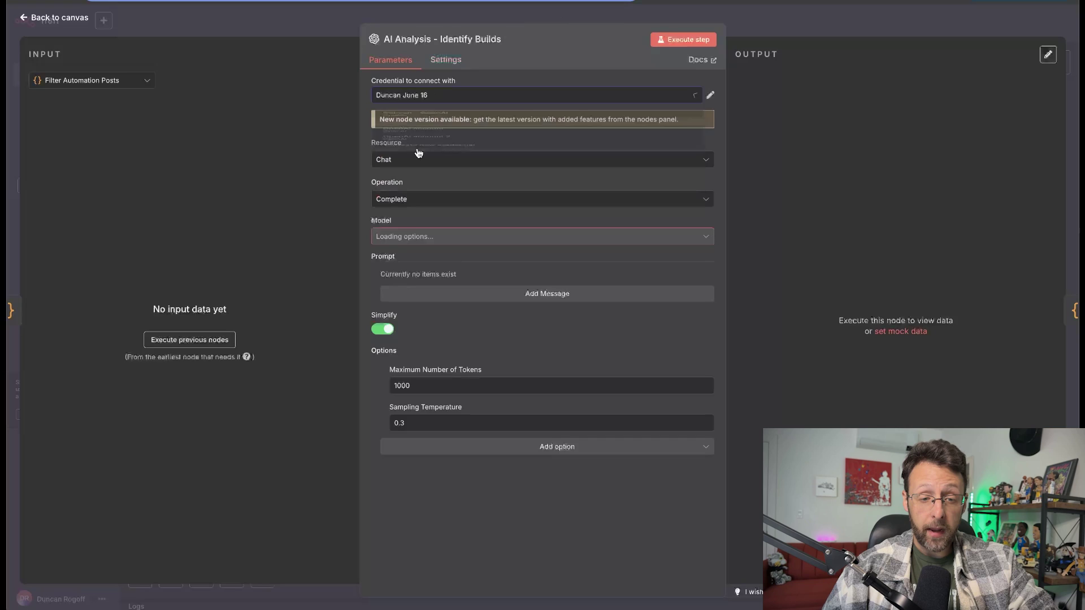
pyautogui.click(294, 20)
pyautogui.doubleClick(757, 322)
pyautogui.click(421, 95)
pyautogui.click(460, 147)
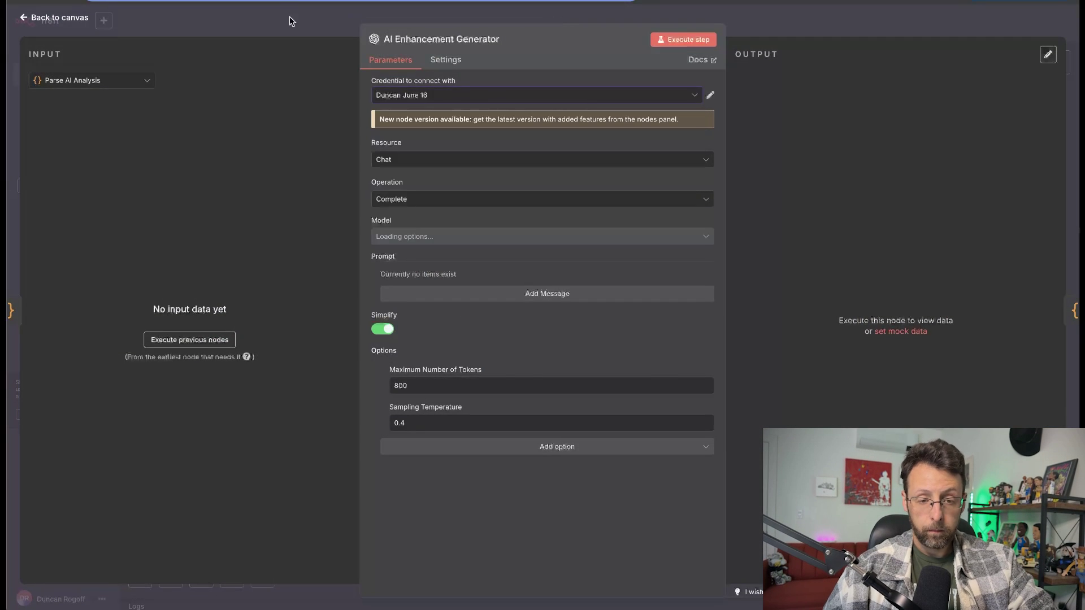
pyautogui.click(289, 17)
# Select the build room connection as the credential of the Send to #thebuildroom Slack node
pyautogui.doubleClick(969, 316)
pyautogui.click(419, 100)
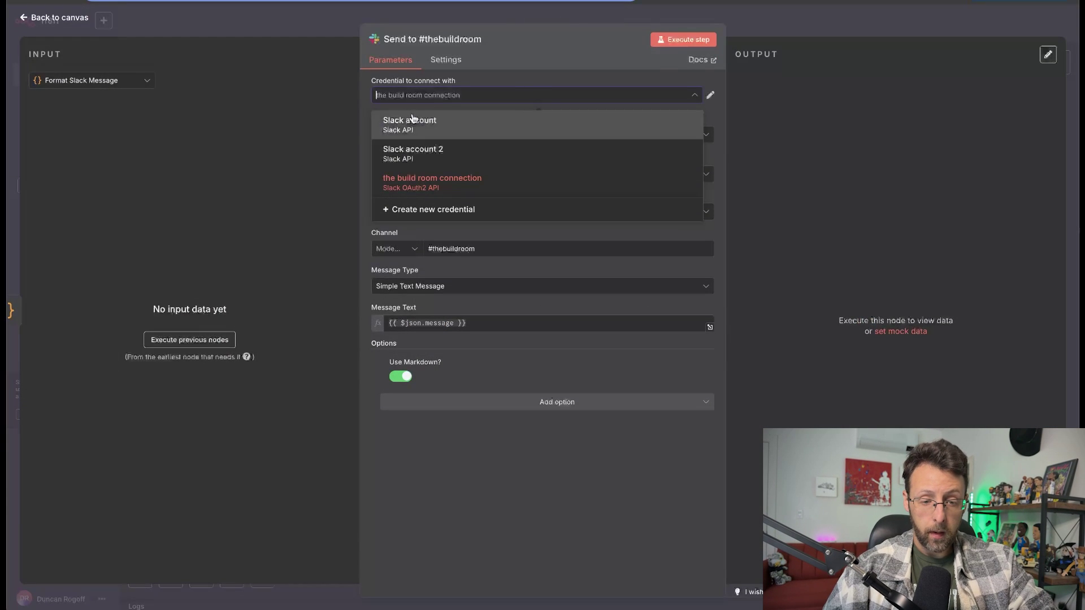
pyautogui.click(399, 180)
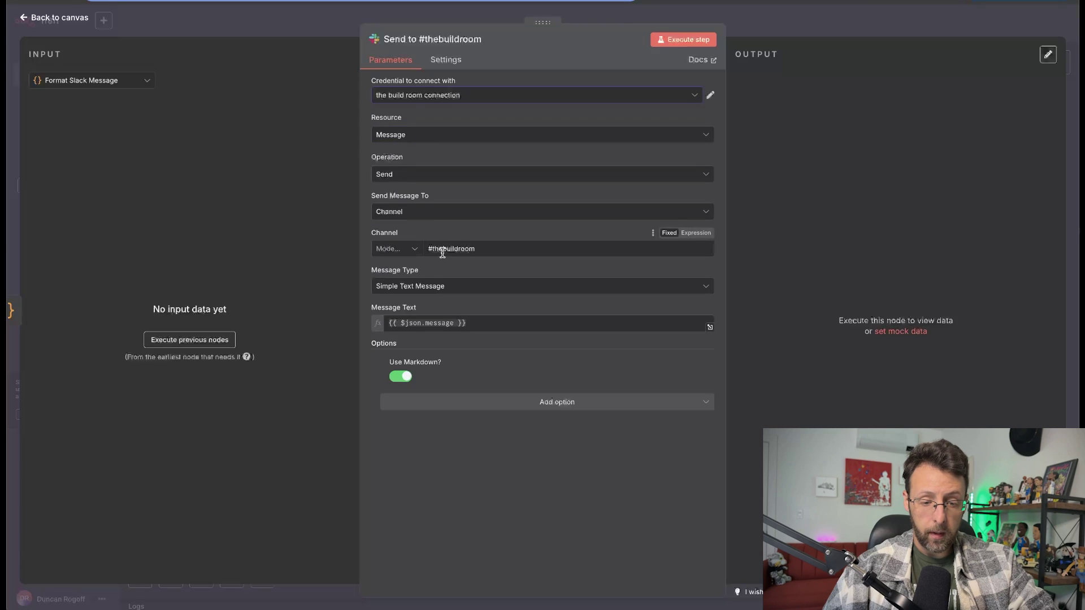
# Re-enter the Slack node's channel with the By Name mode as #thebuildroom and return to the canvas
pyautogui.click(388, 250)
pyautogui.click(482, 254)
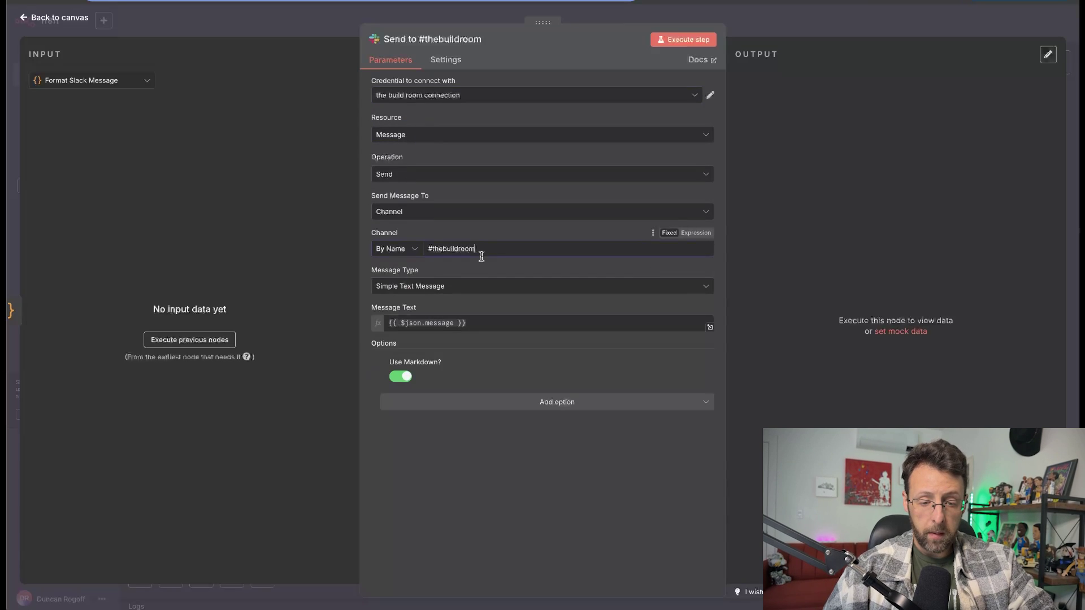
pyautogui.click(395, 253)
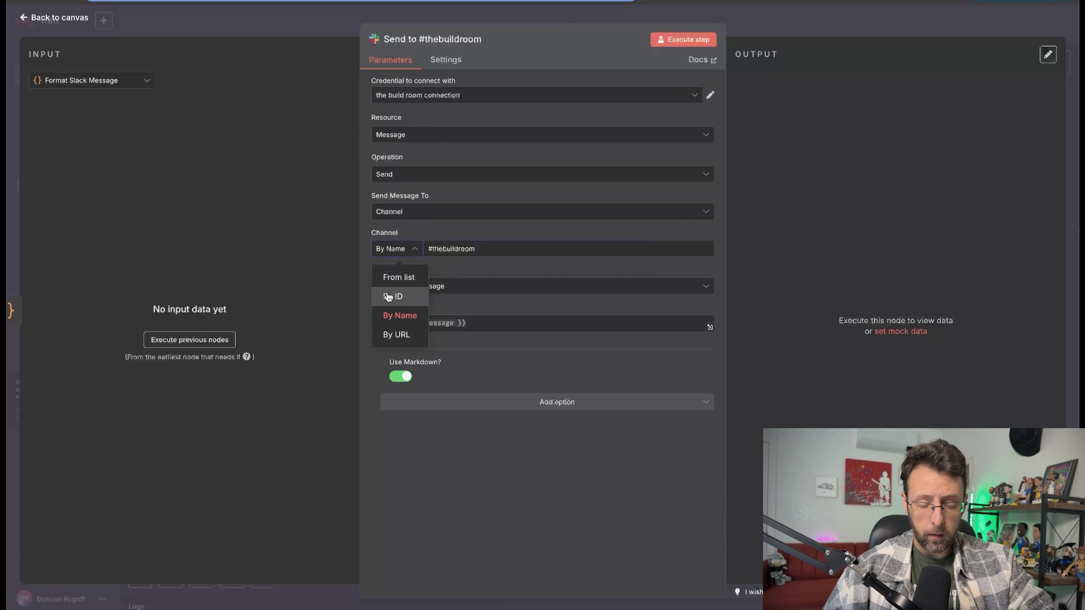
pyautogui.click(387, 297)
pyautogui.click(382, 248)
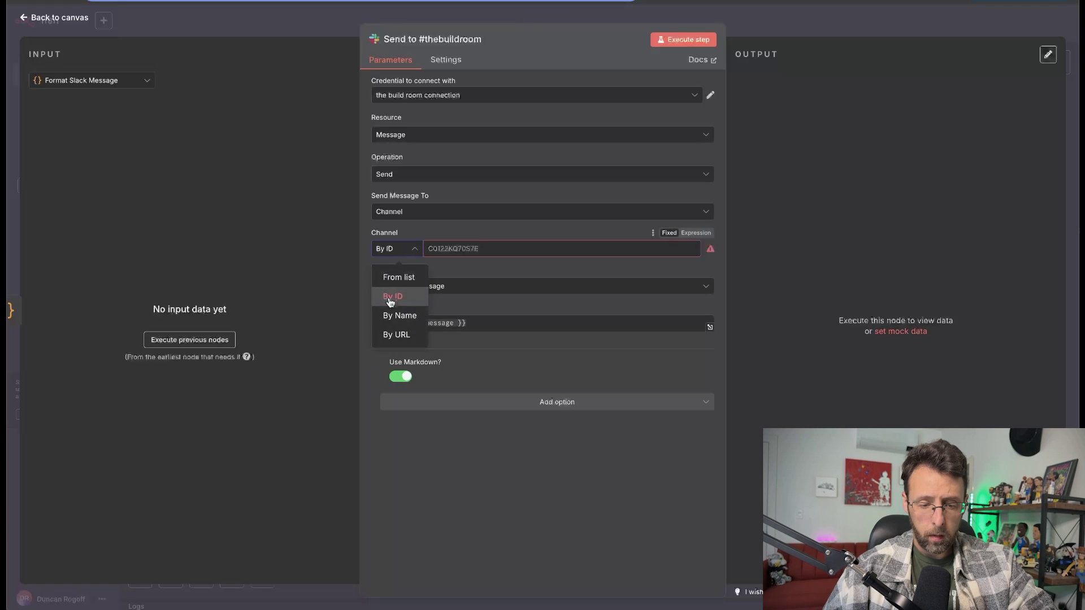
pyautogui.click(390, 314)
pyautogui.click(482, 249)
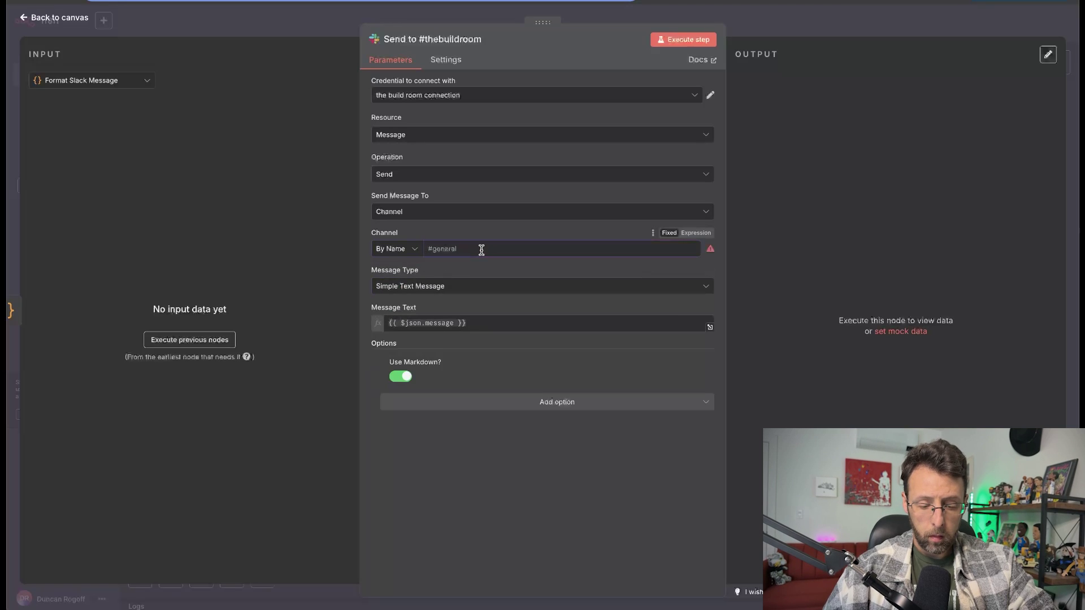
pyautogui.write('#thebui')
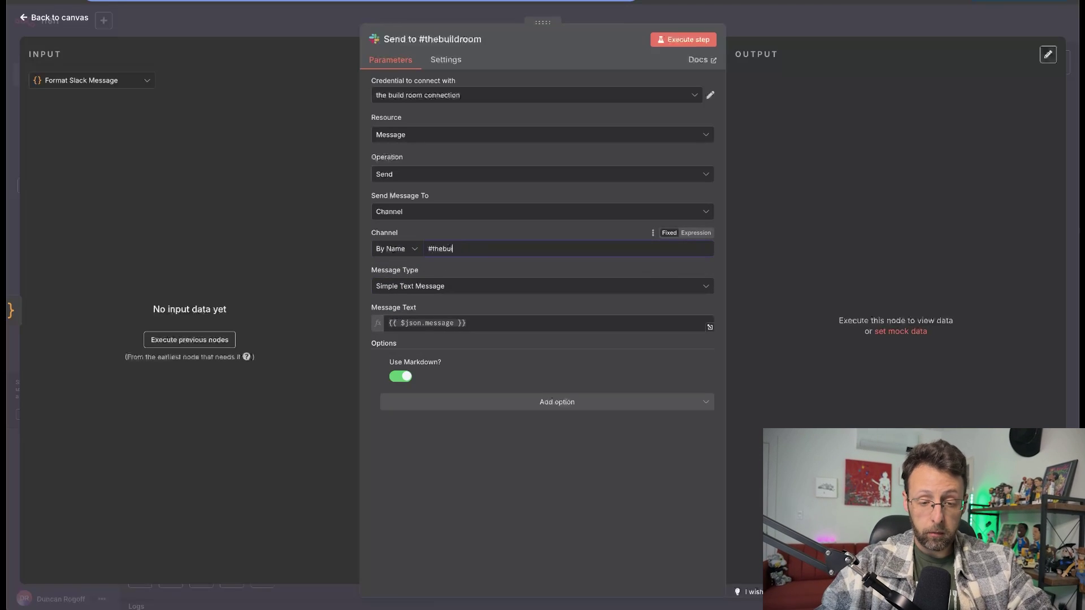
pyautogui.write('ldroom')
pyautogui.press('Escape')
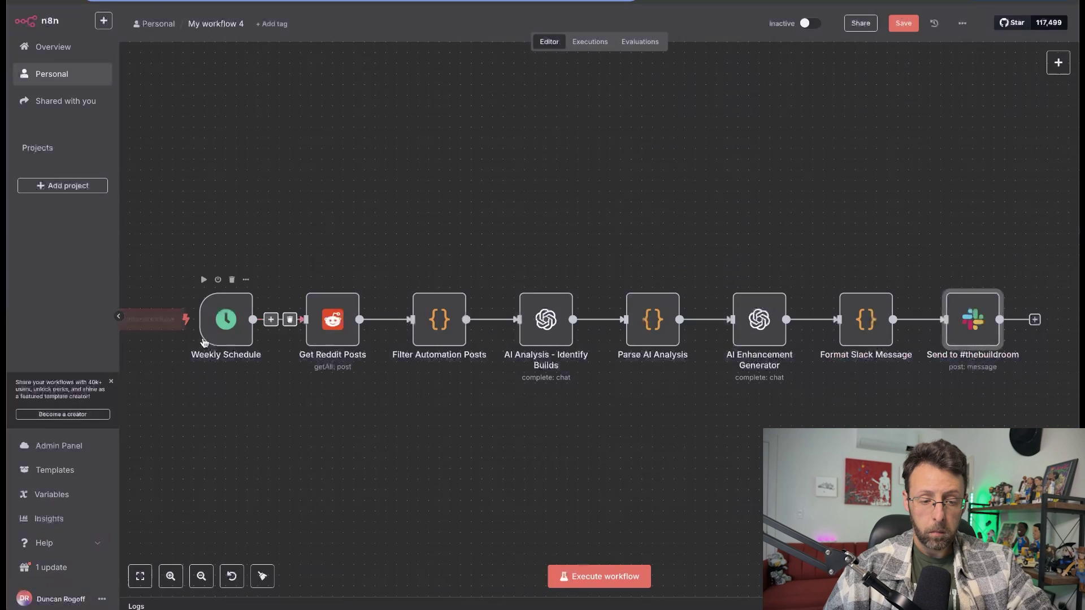
# Execute the workflow from the Weekly Schedule trigger and check the output of the Get Reddit Posts node
pyautogui.click(163, 330)
pyautogui.scroll(-2, 430, 208)
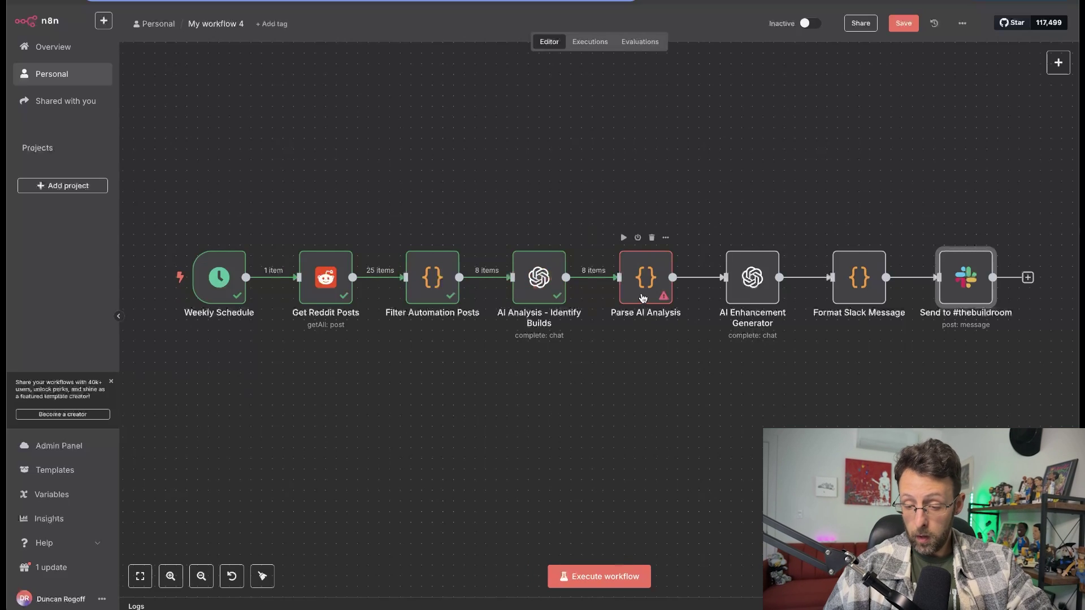
pyautogui.doubleClick(332, 295)
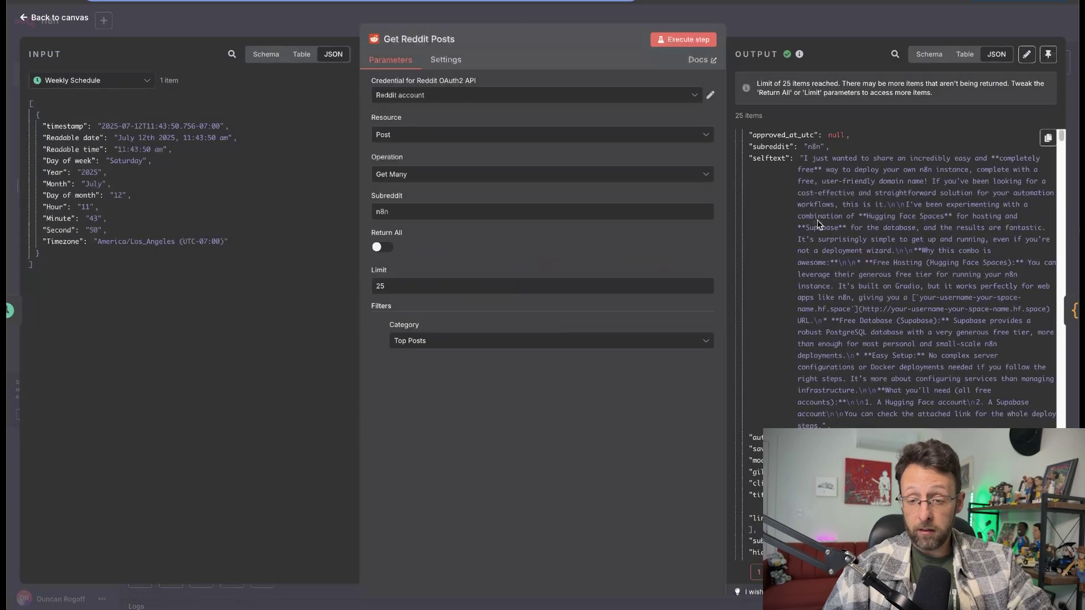
pyautogui.scroll(-5, 817, 220)
pyautogui.click(296, 19)
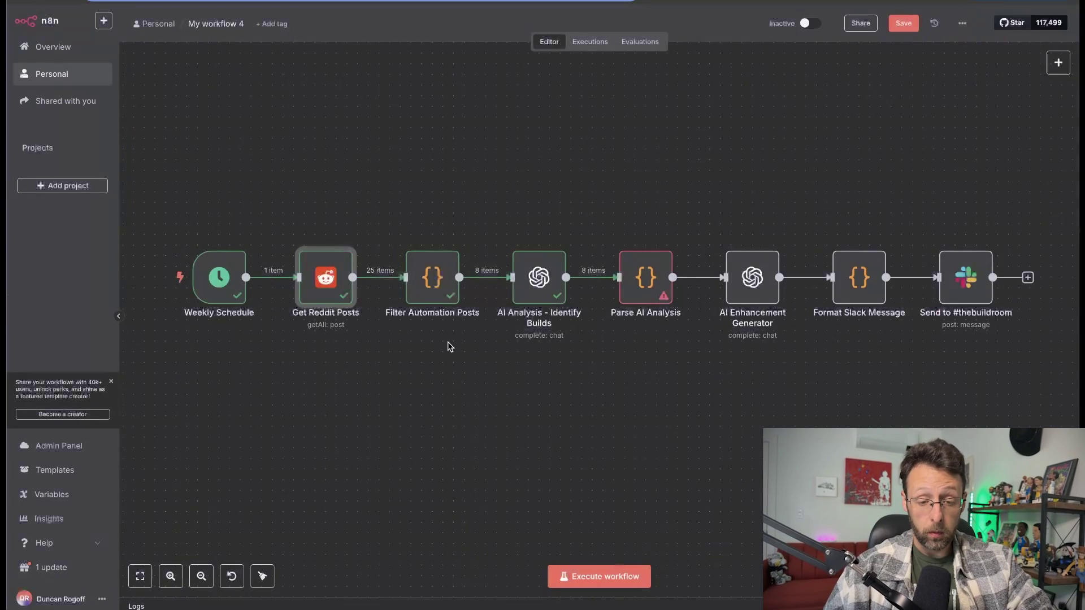
# Inspect the data and prompts in the Filter Automation Posts, AI Analysis - Identify Builds and AI Enhancement Generator nodes
pyautogui.doubleClick(432, 278)
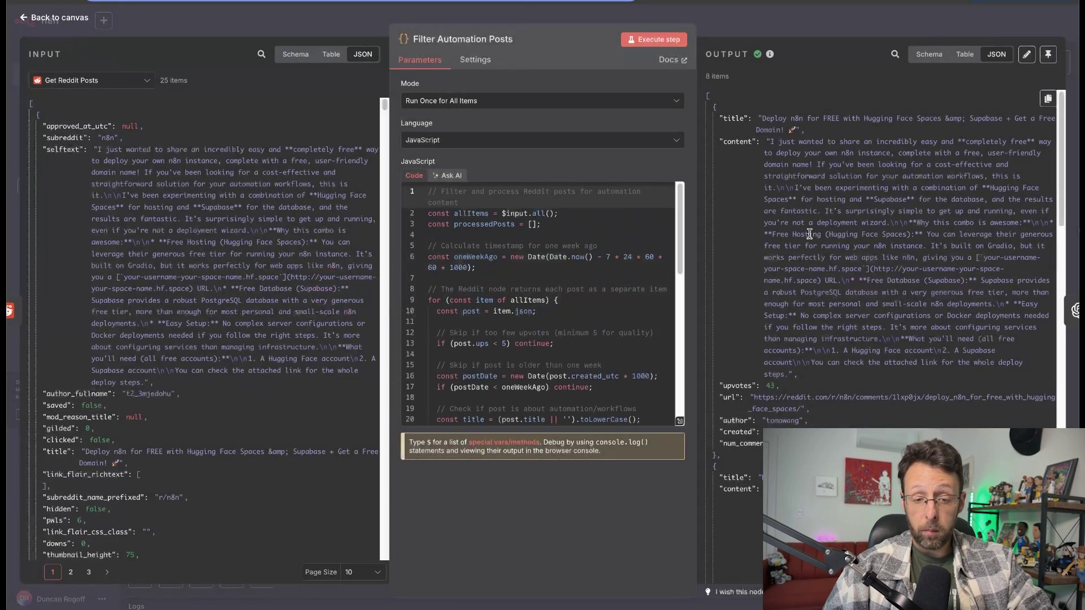
pyautogui.scroll(-5, 809, 233)
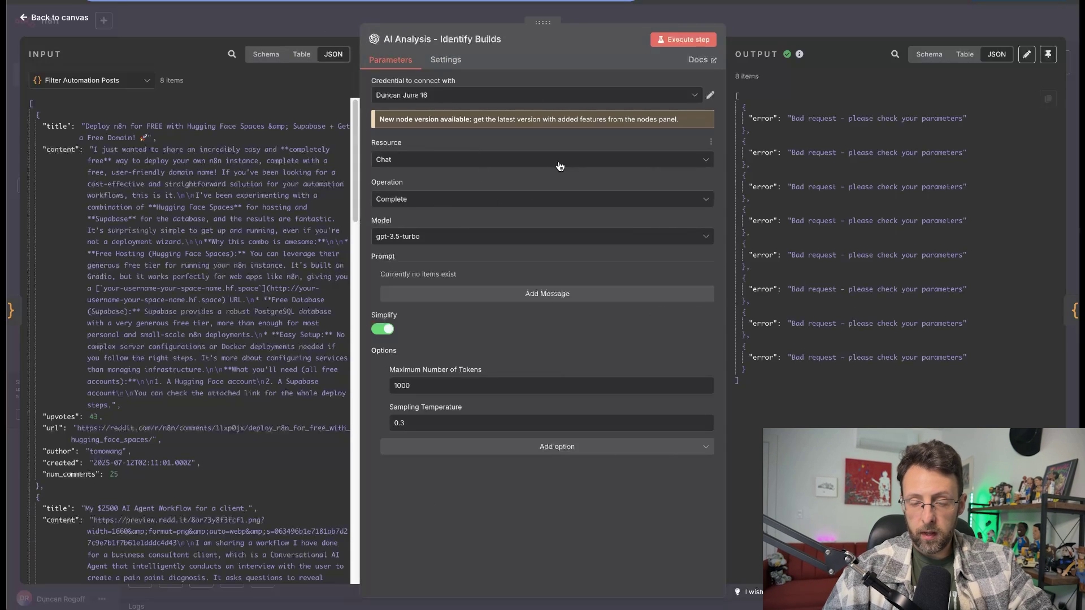
pyautogui.press('Escape')
pyautogui.doubleClick(577, 277)
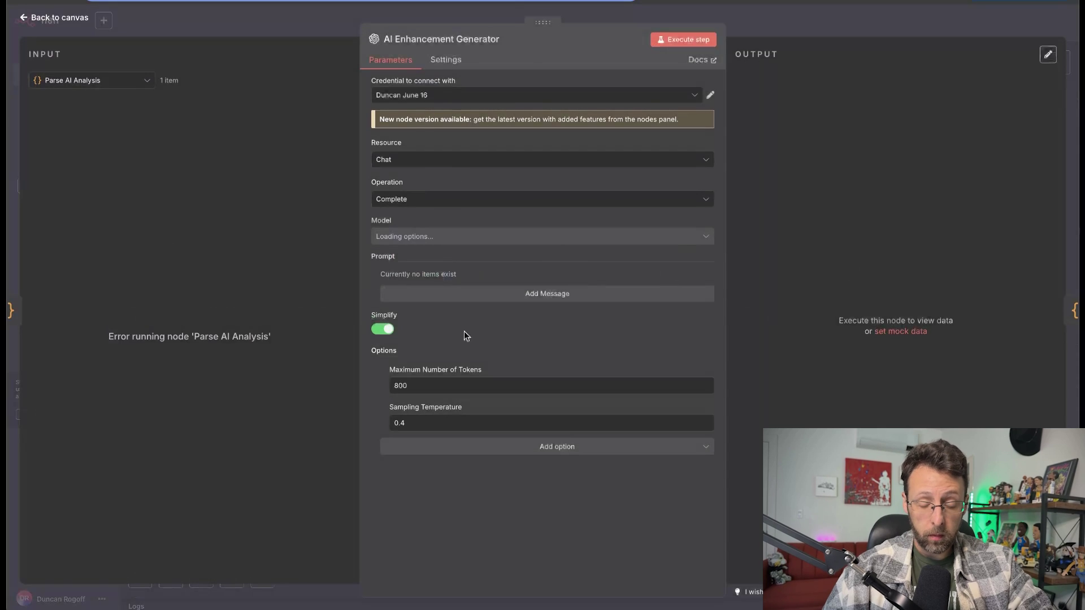
pyautogui.press('Escape')
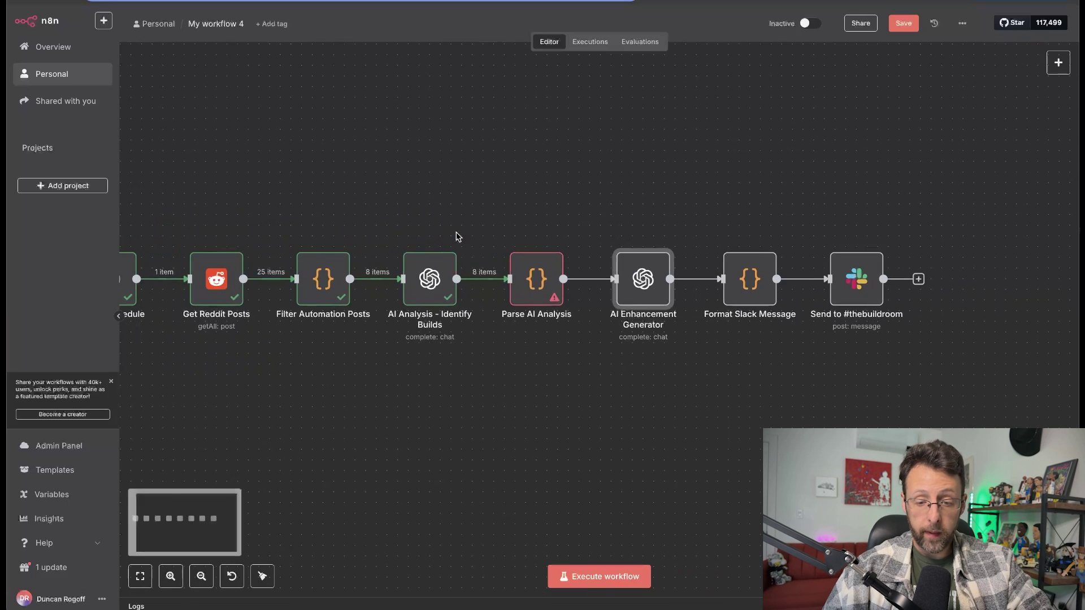
# Switch to Claude, report that the chatgpt modules have no user or system prompts, and review its reply
pyautogui.press('super+Tab')
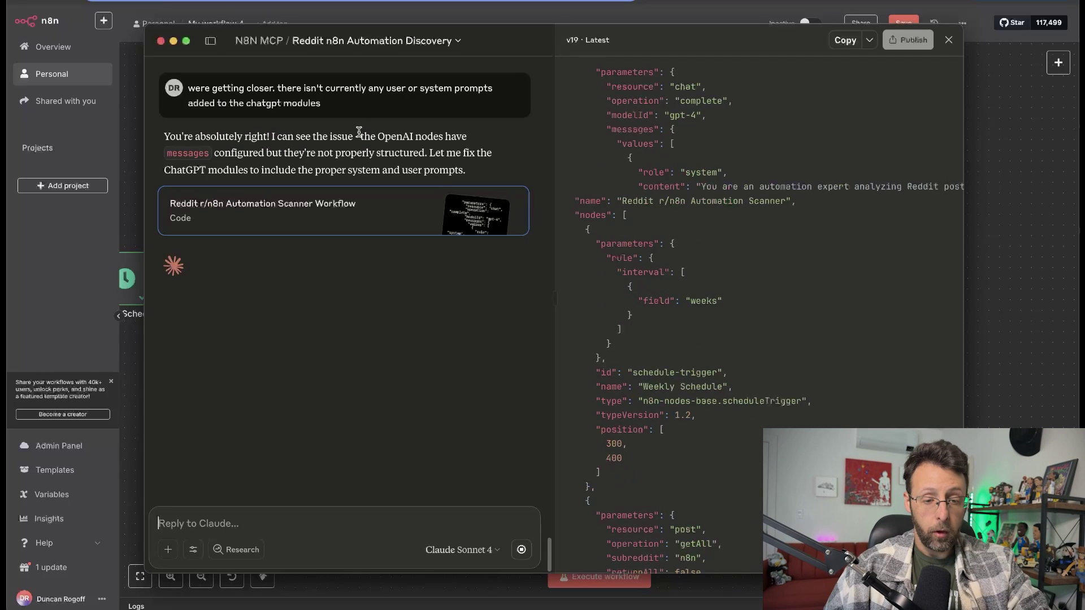
pyautogui.moveTo(359, 136); pyautogui.dragTo(496, 153)
pyautogui.click(298, 138)
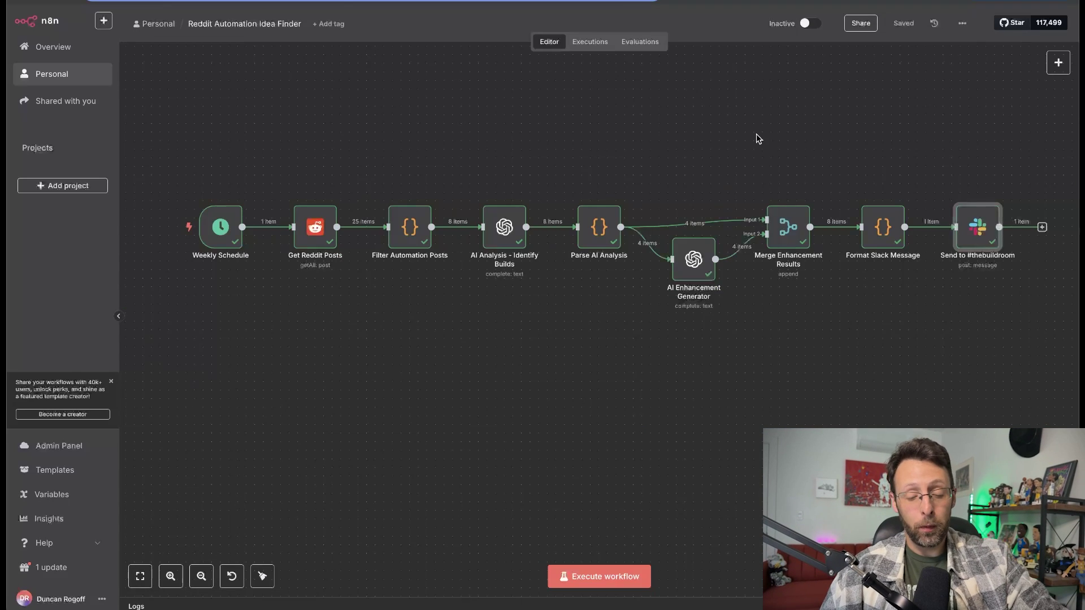
# Switch to Slack and read the business enhancement suggestions the workflow posted in the #thebuildroom channel
pyautogui.press('super+Tab')
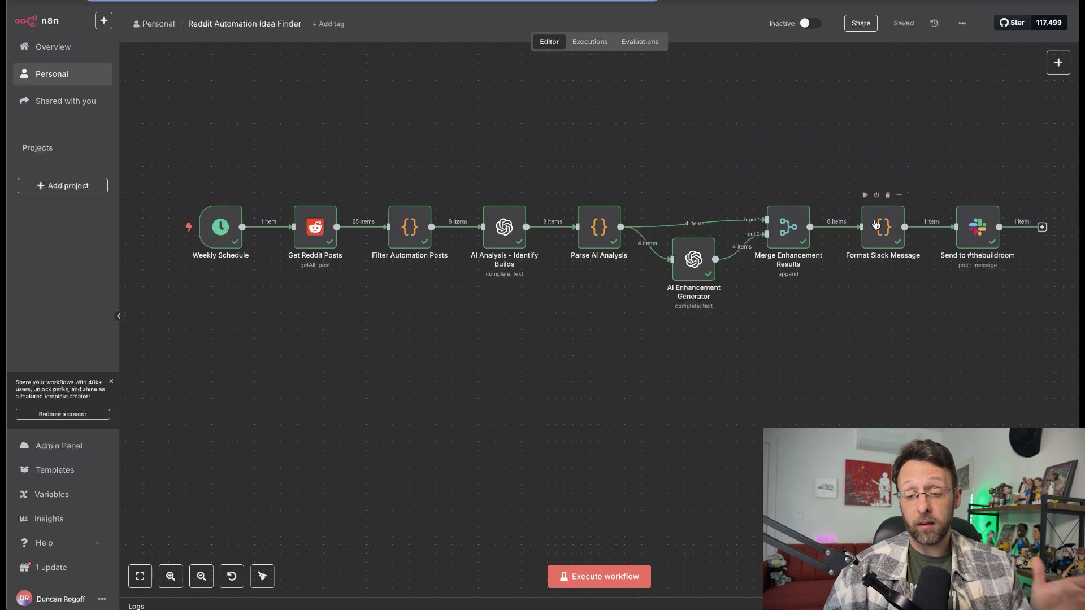
pyautogui.moveTo(757, 164); pyautogui.dragTo(836, 338)
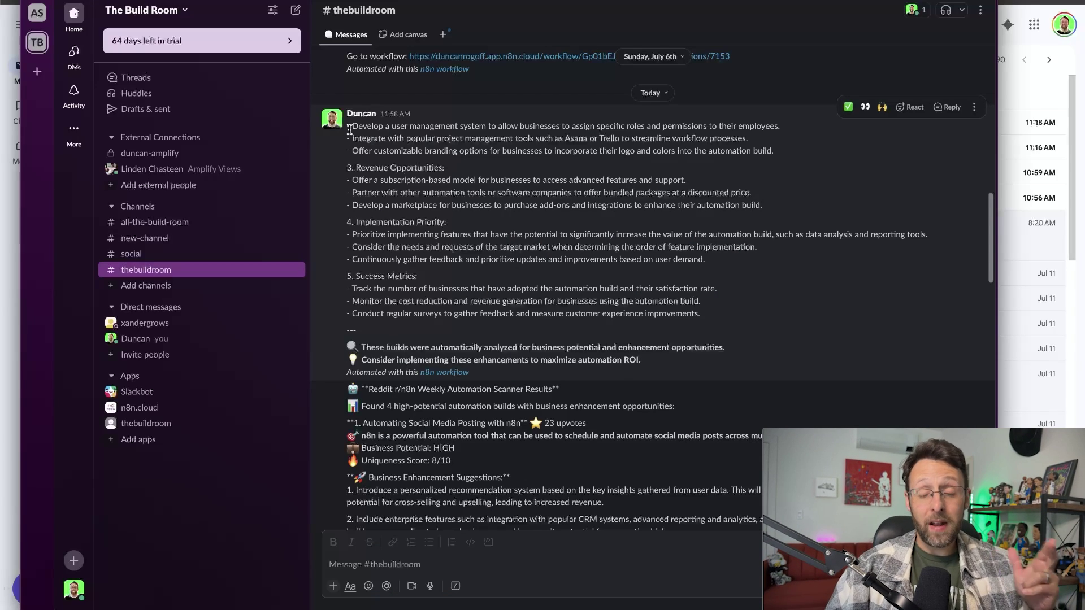
pyautogui.moveTo(356, 129); pyautogui.dragTo(650, 127)
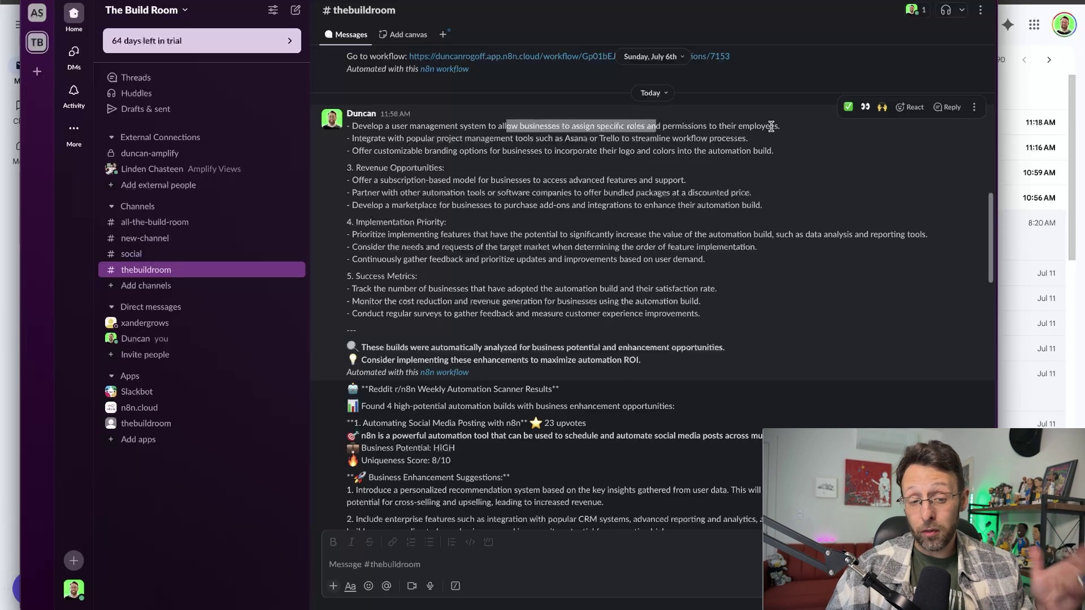
pyautogui.moveTo(388, 138); pyautogui.dragTo(678, 139)
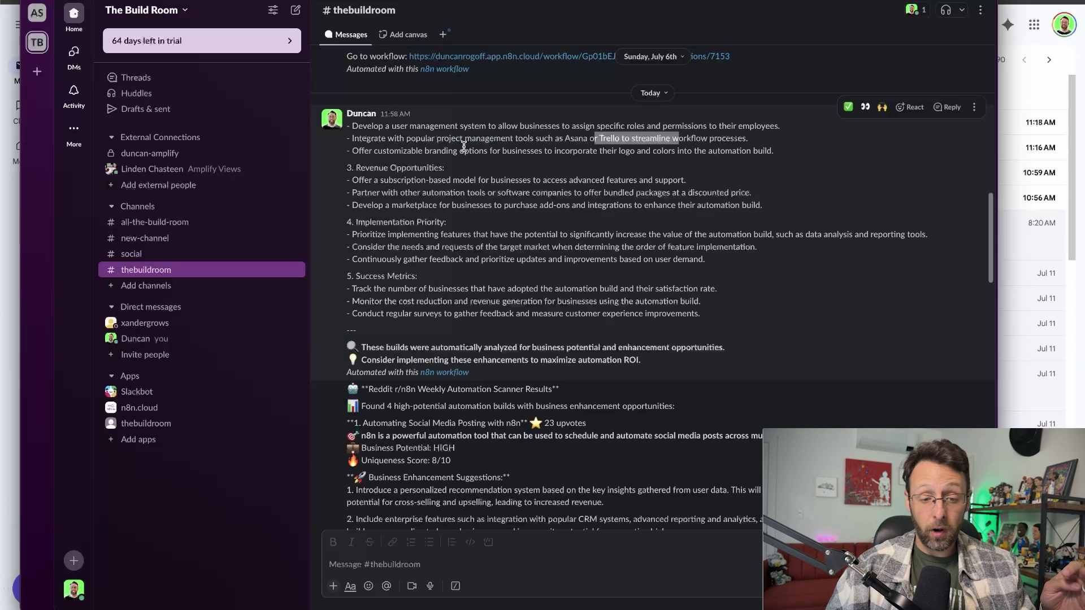
pyautogui.moveTo(352, 181); pyautogui.dragTo(483, 180)
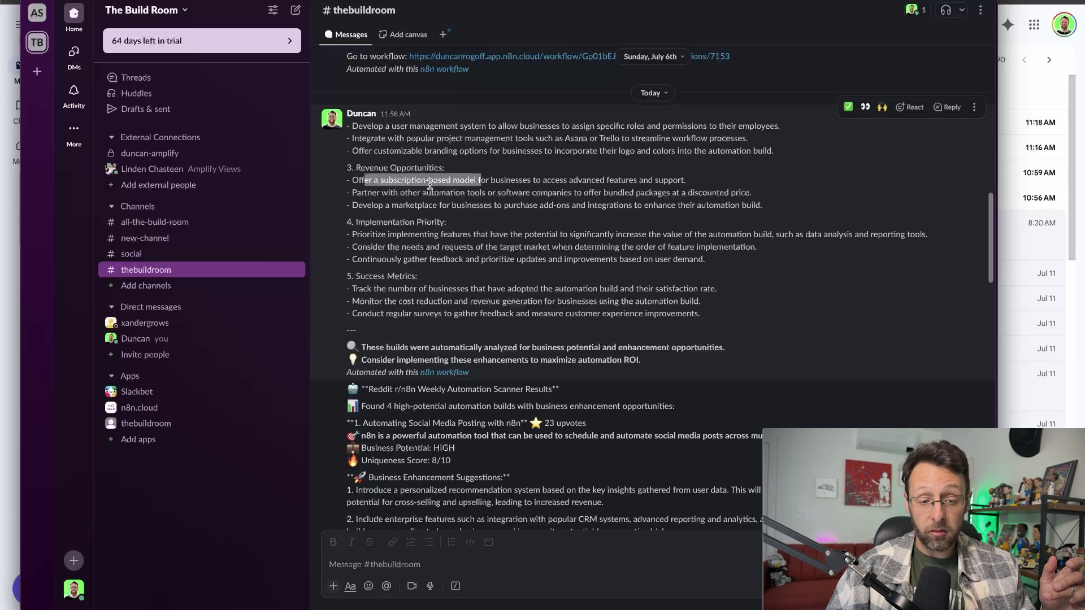
pyautogui.moveTo(359, 205); pyautogui.dragTo(500, 204)
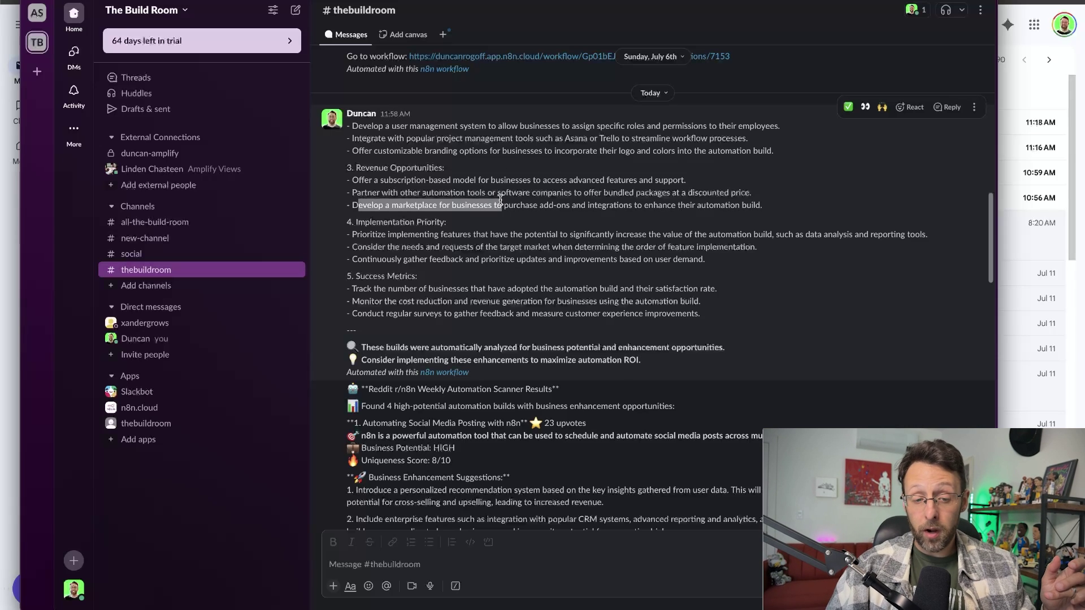
pyautogui.click(585, 218)
pyautogui.scroll(-5, 585, 218)
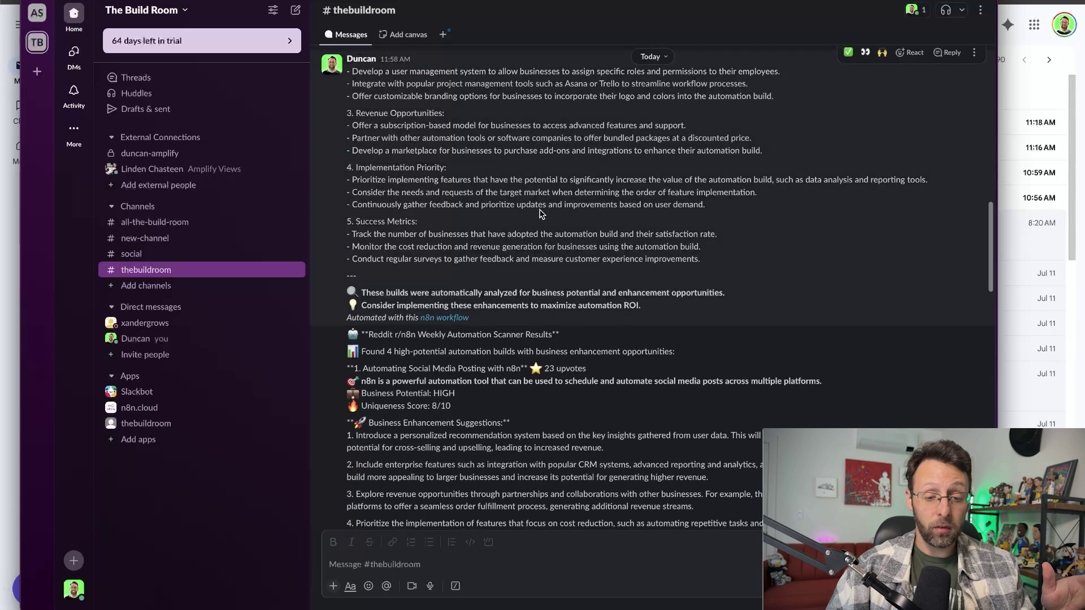
# Examine the latest Reddit r/n8n Weekly Automation Scanner Results message, including the social media posting build's summary, business potential and uniqueness score
pyautogui.scroll(-3, 540, 211)
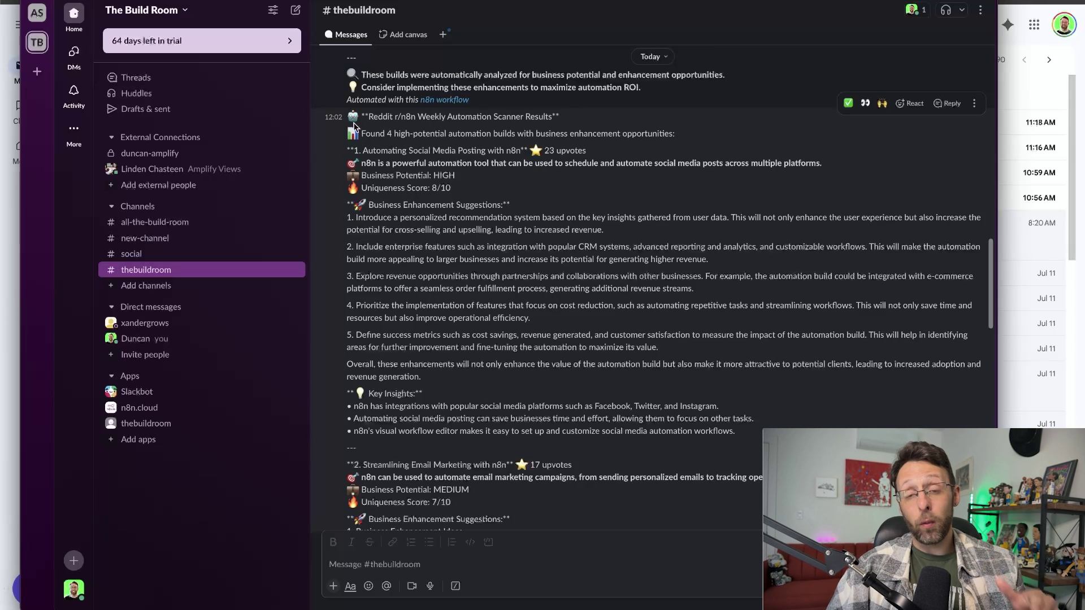
pyautogui.moveTo(375, 134); pyautogui.dragTo(606, 133)
pyautogui.click(478, 180)
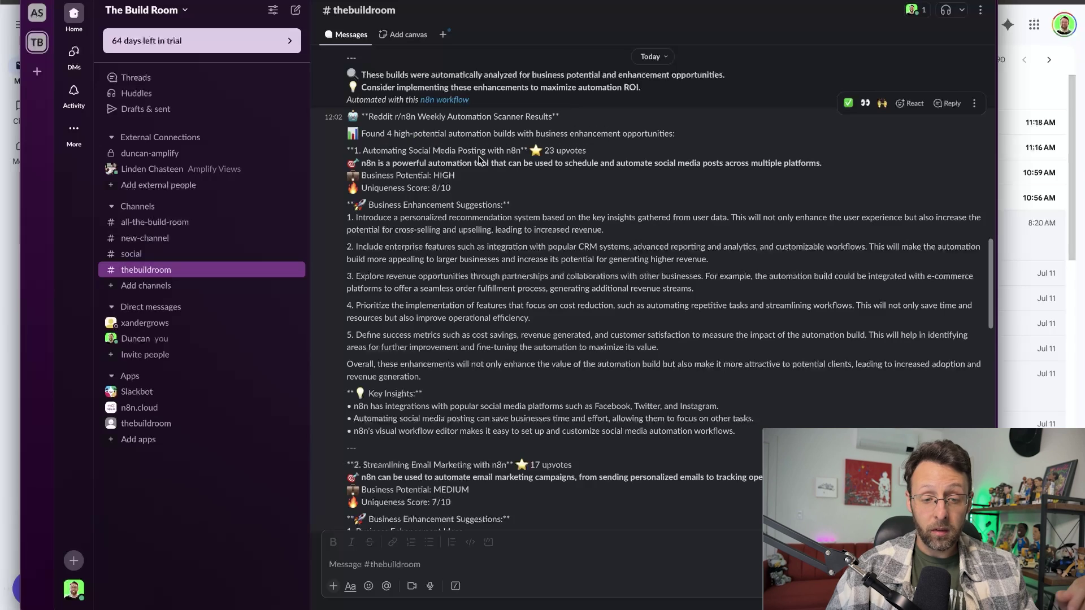
pyautogui.moveTo(377, 152); pyautogui.dragTo(509, 153)
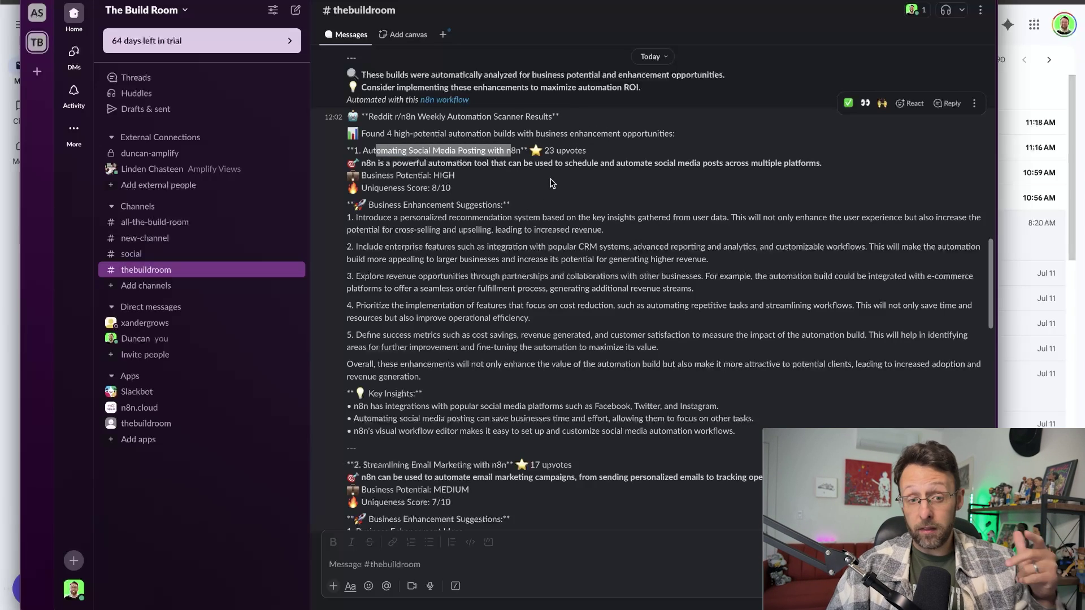
pyautogui.moveTo(363, 164); pyautogui.dragTo(630, 158)
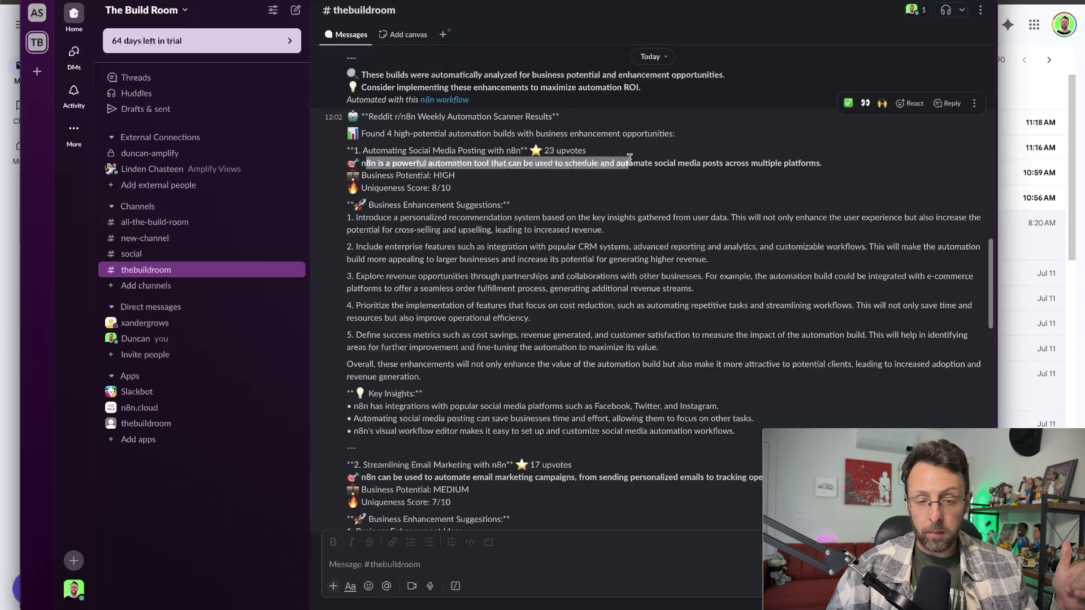
pyautogui.scroll(-1, 661, 188)
pyautogui.moveTo(443, 141); pyautogui.dragTo(524, 153)
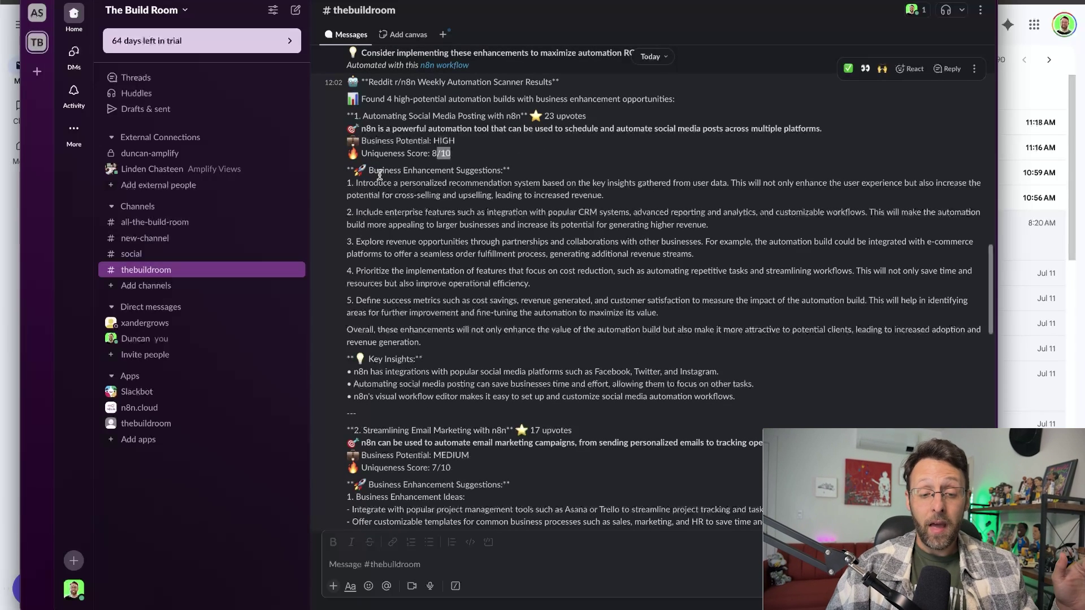
# Read the business enhancement suggestions for the Automating Social Media Posting with n8n build
pyautogui.moveTo(378, 173); pyautogui.dragTo(524, 174)
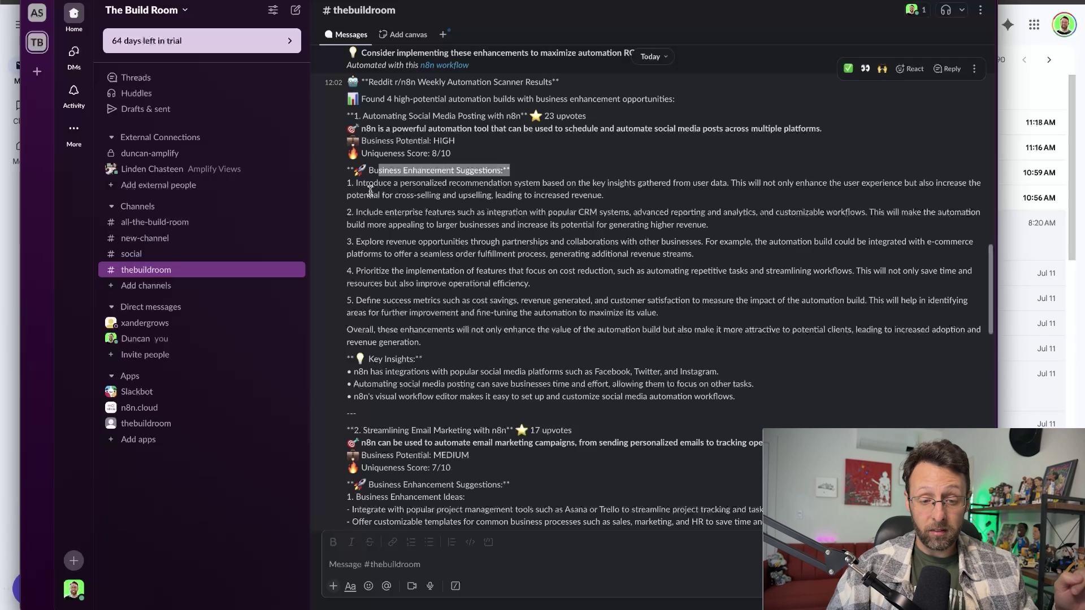
pyautogui.moveTo(362, 184); pyautogui.dragTo(614, 187)
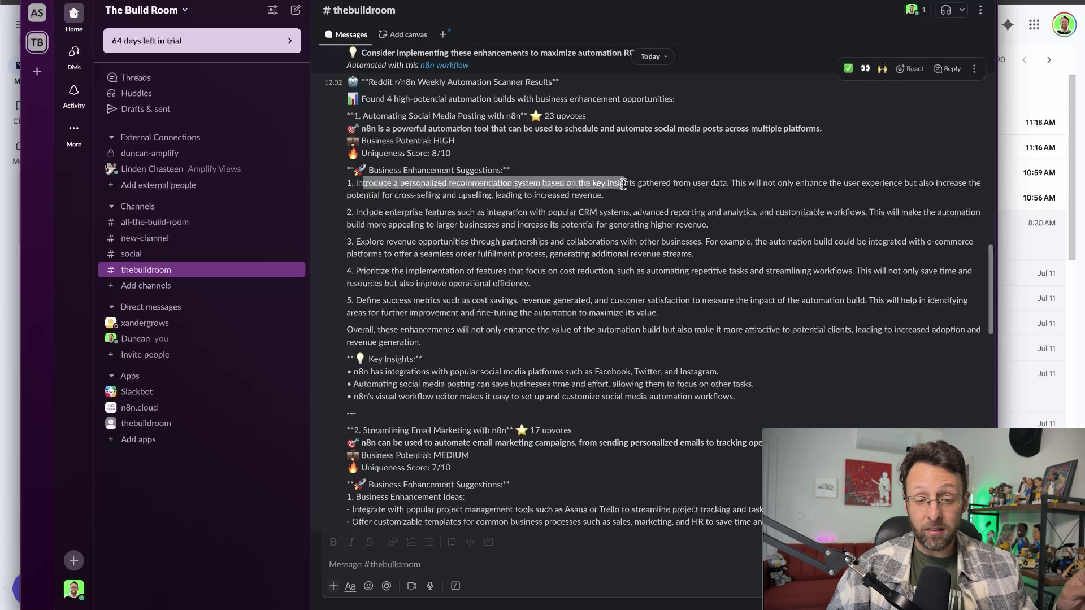
pyautogui.click(650, 201)
pyautogui.scroll(-2, 650, 200)
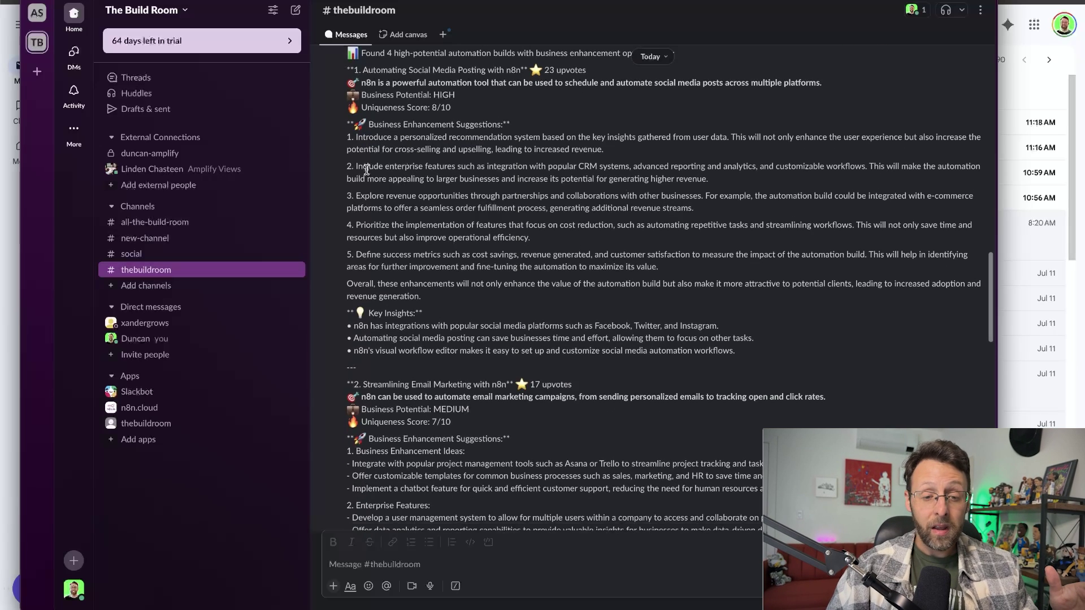
pyautogui.moveTo(367, 167); pyautogui.dragTo(548, 167)
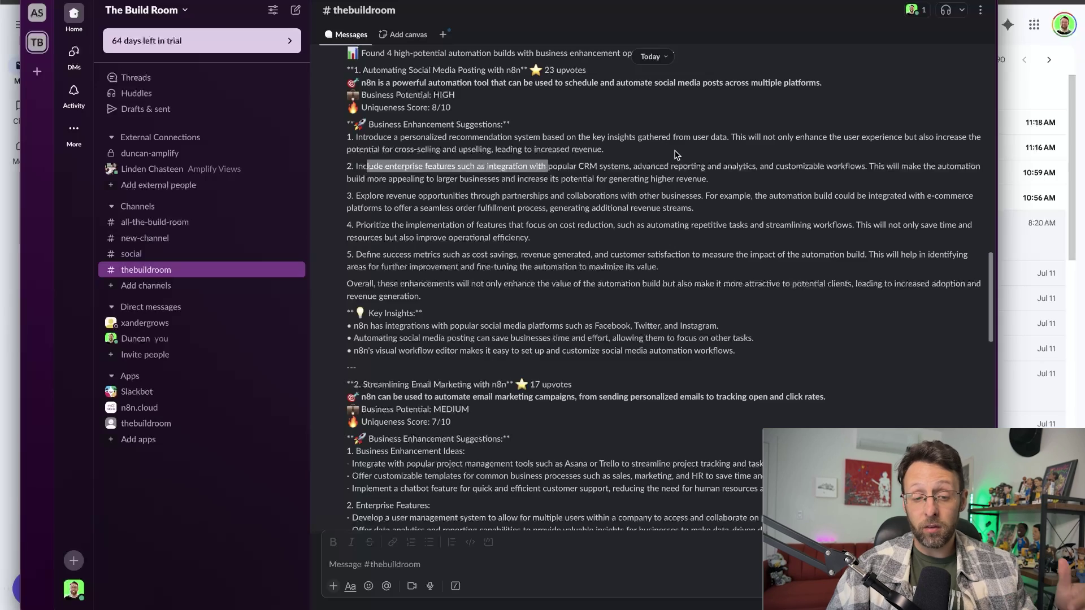
pyautogui.scroll(-1, 676, 154)
pyautogui.moveTo(376, 168); pyautogui.dragTo(558, 168)
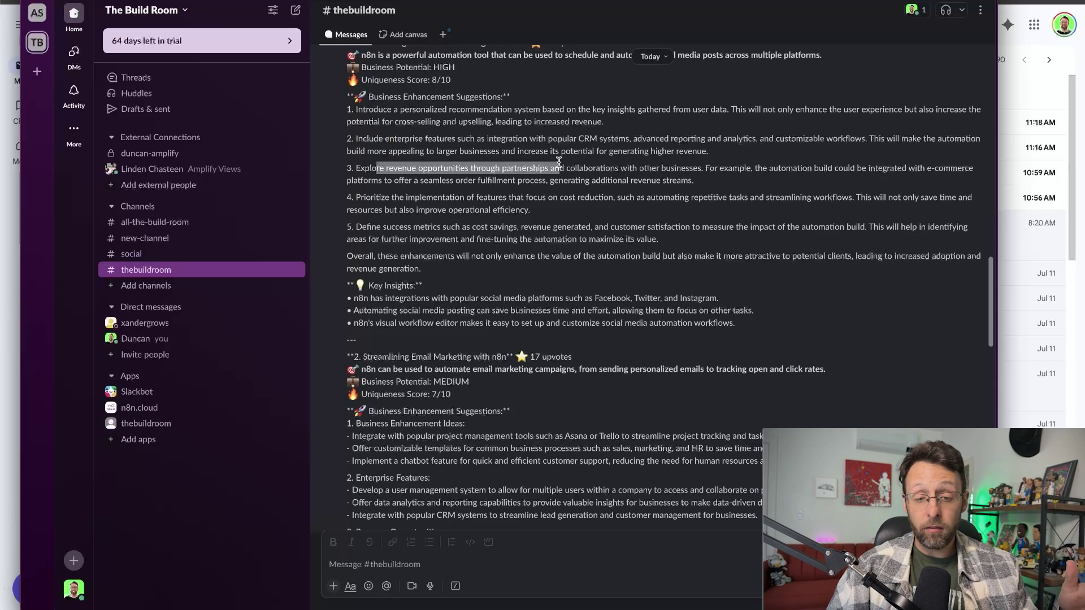
pyautogui.scroll(-2, 476, 165)
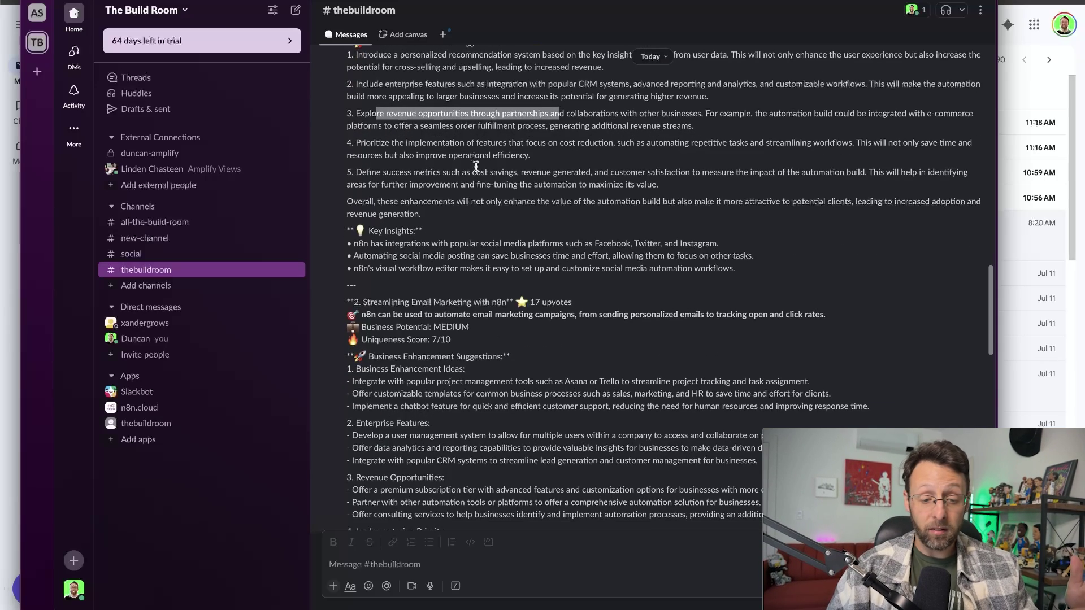
# Read the business enhancement ideas for the Streamlining Email Marketing with n8n build and skim the rest of the message
pyautogui.moveTo(351, 244); pyautogui.dragTo(509, 245)
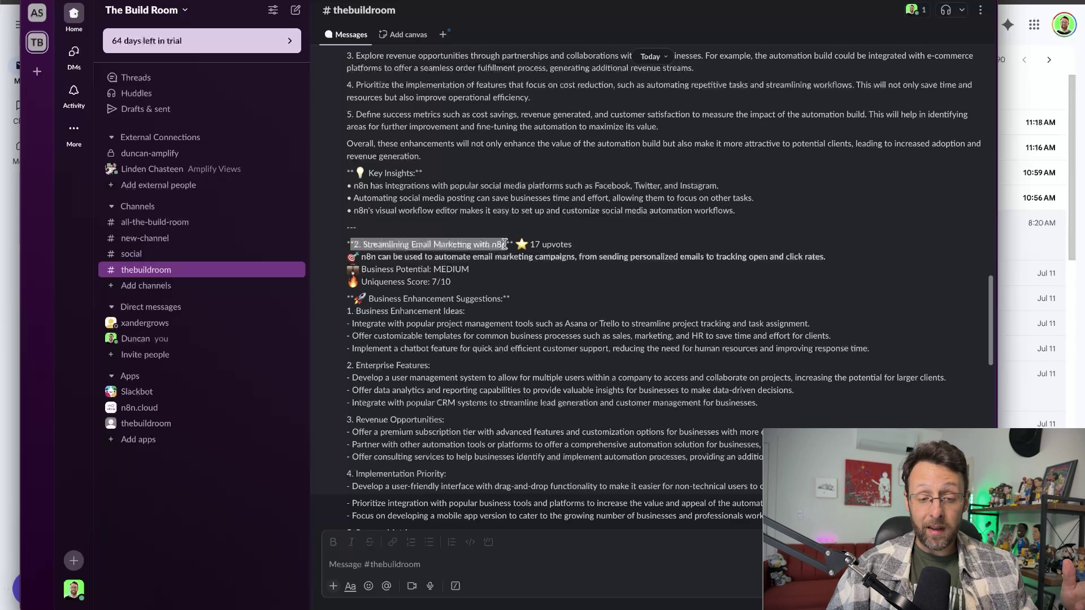
pyautogui.scroll(-3, 505, 240)
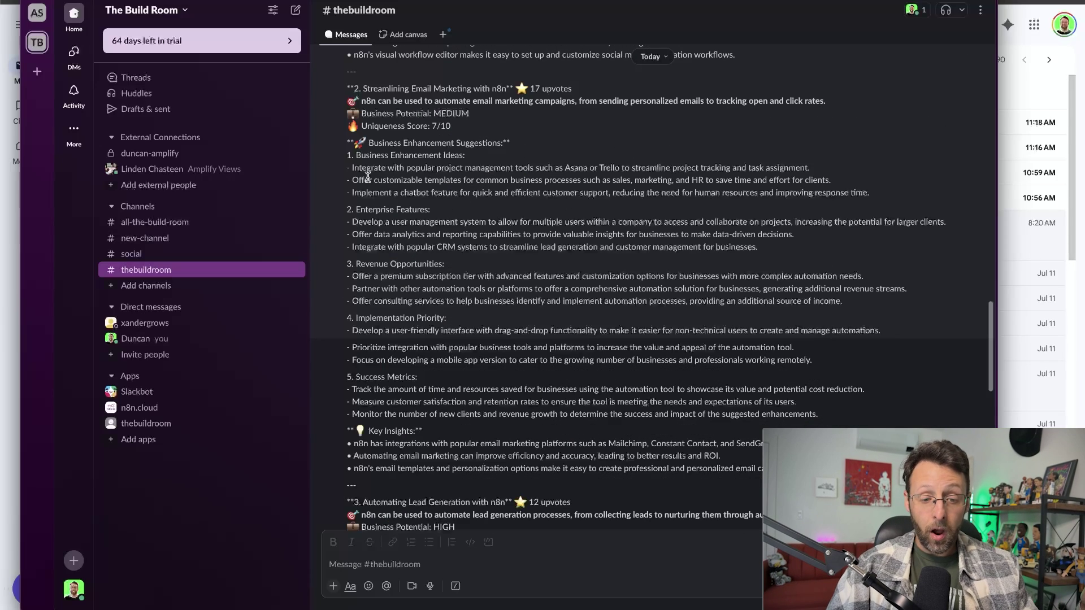
pyautogui.moveTo(368, 176); pyautogui.dragTo(609, 177)
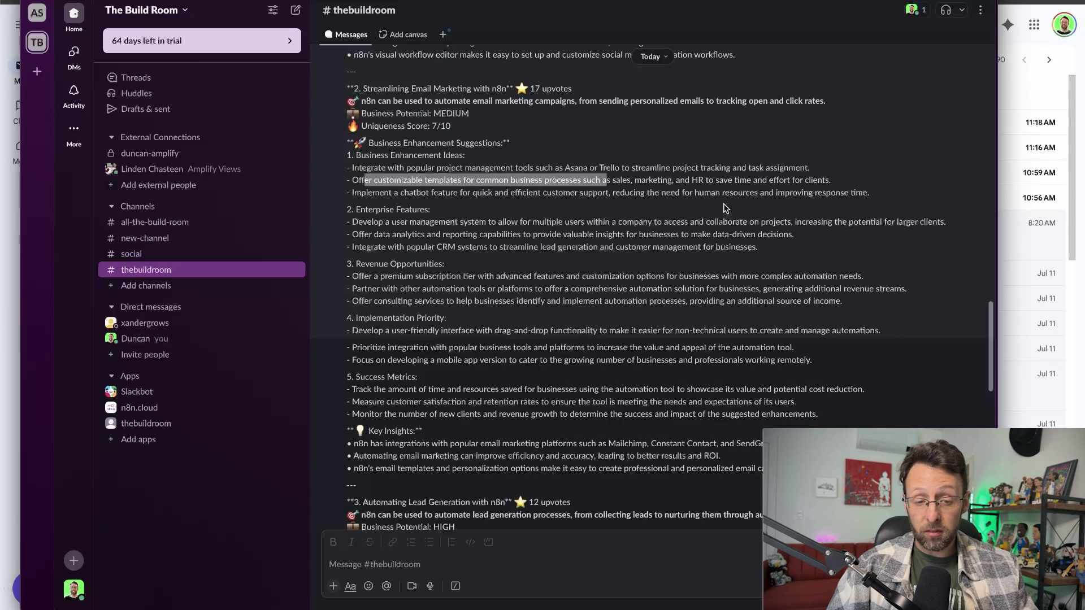
pyautogui.click(515, 192)
pyautogui.moveTo(367, 194); pyautogui.dragTo(651, 191)
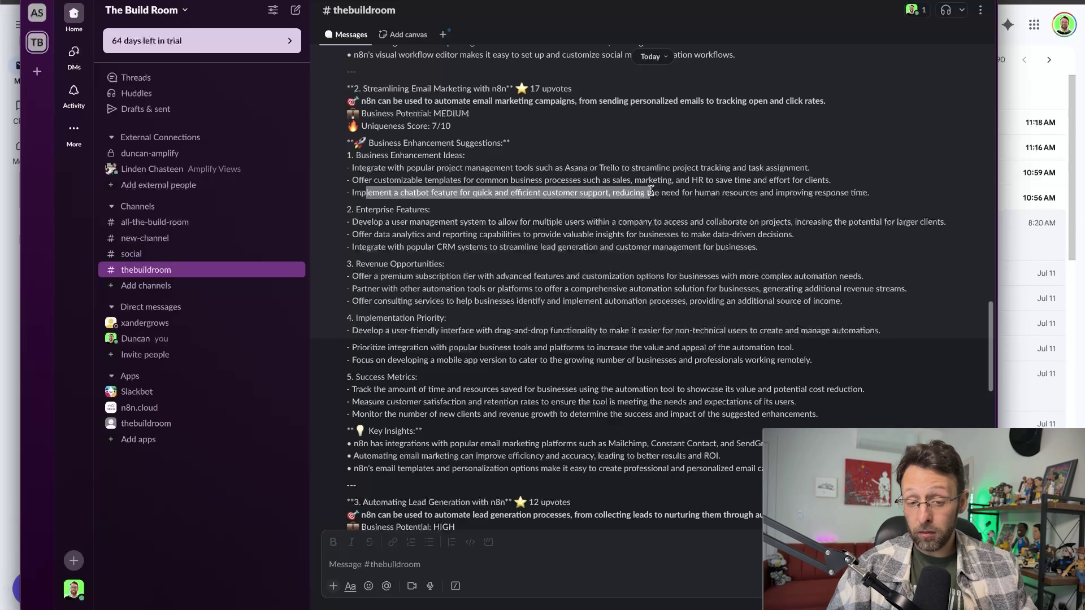
pyautogui.scroll(-10, 517, 233)
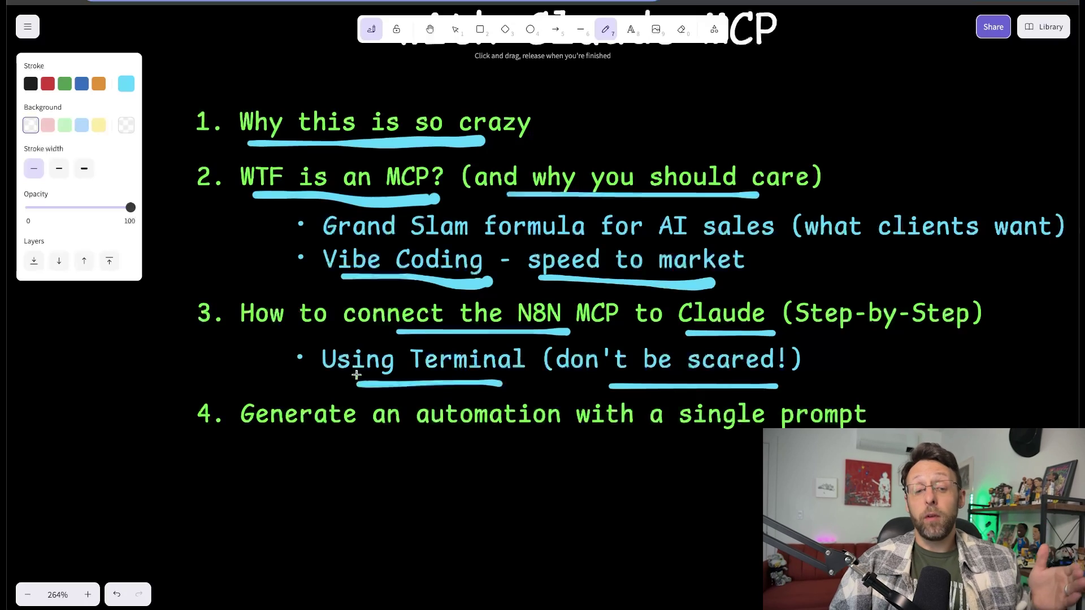
pyautogui.scroll(3, 356, 374)
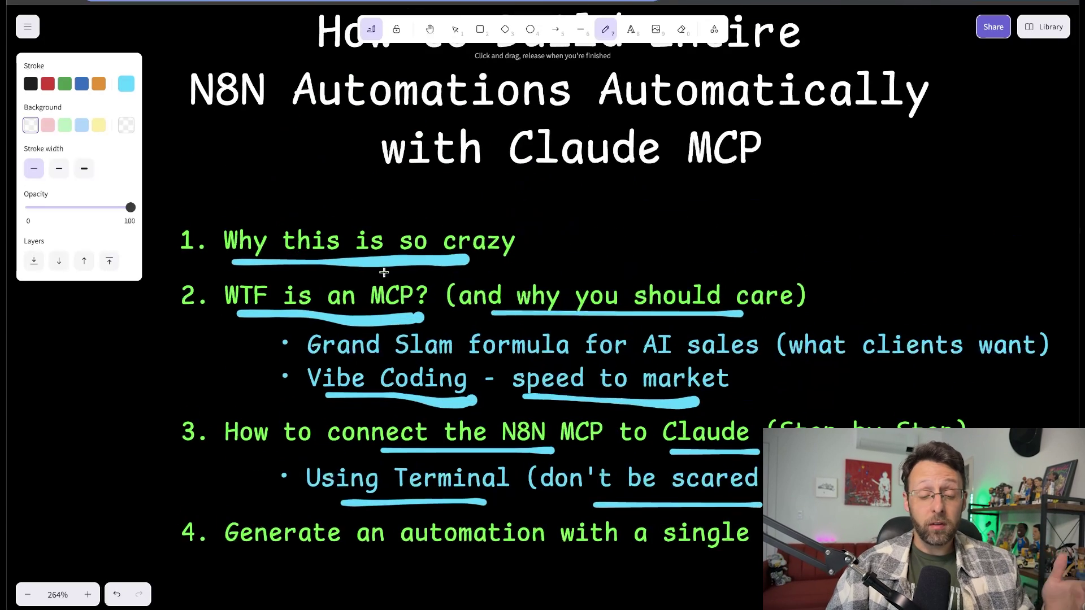
pyautogui.hscroll(-1, 307, 202)
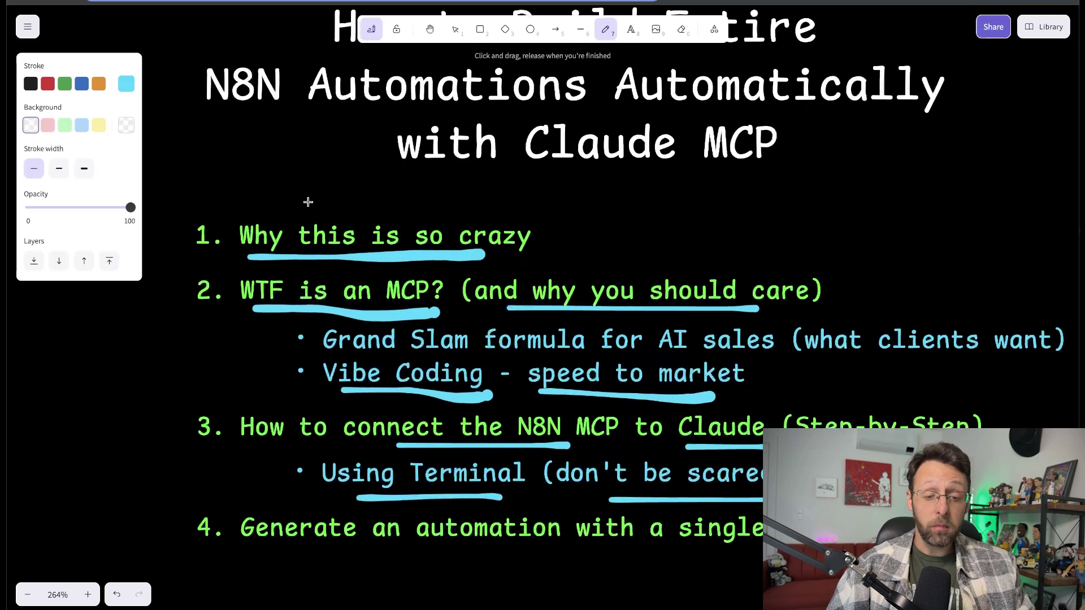
pyautogui.scroll(-3, 498, 86)
pyautogui.hscroll(1, 498, 86)
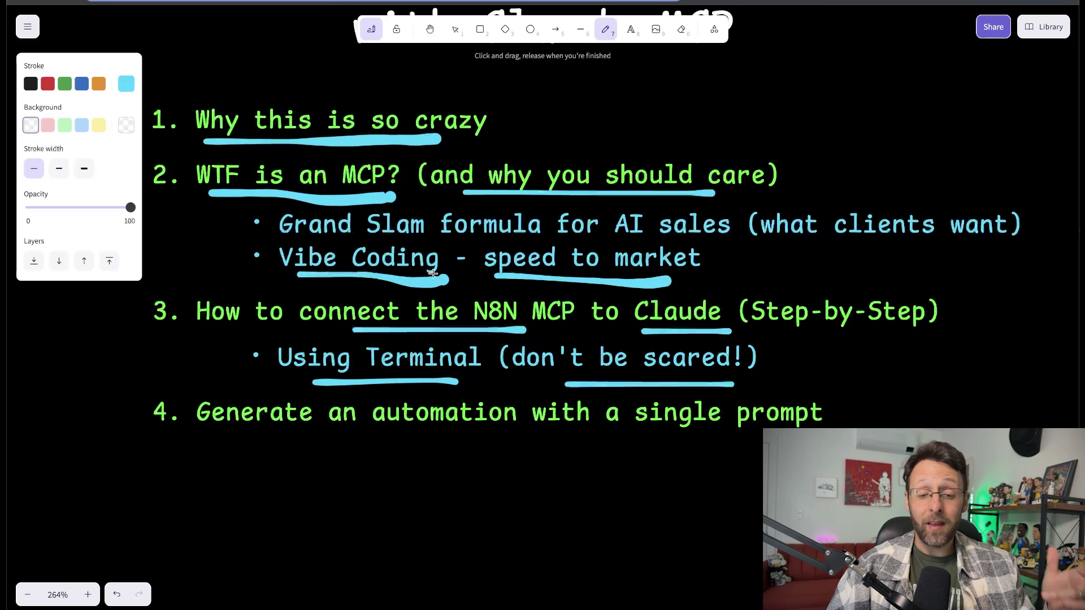
pyautogui.scroll(-1, 580, 303)
pyautogui.hscroll(-1, 580, 303)
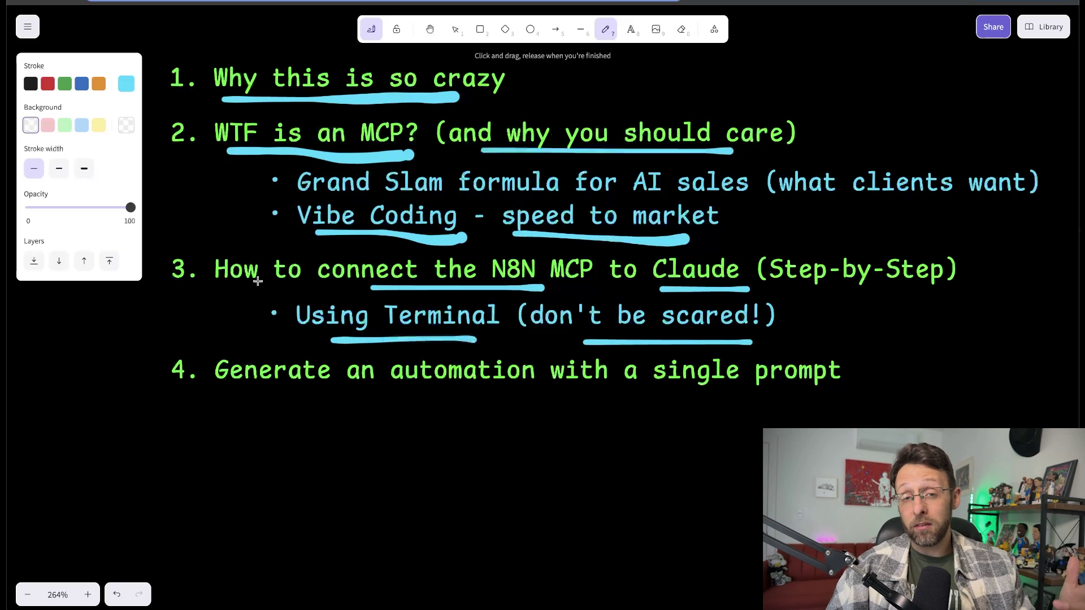